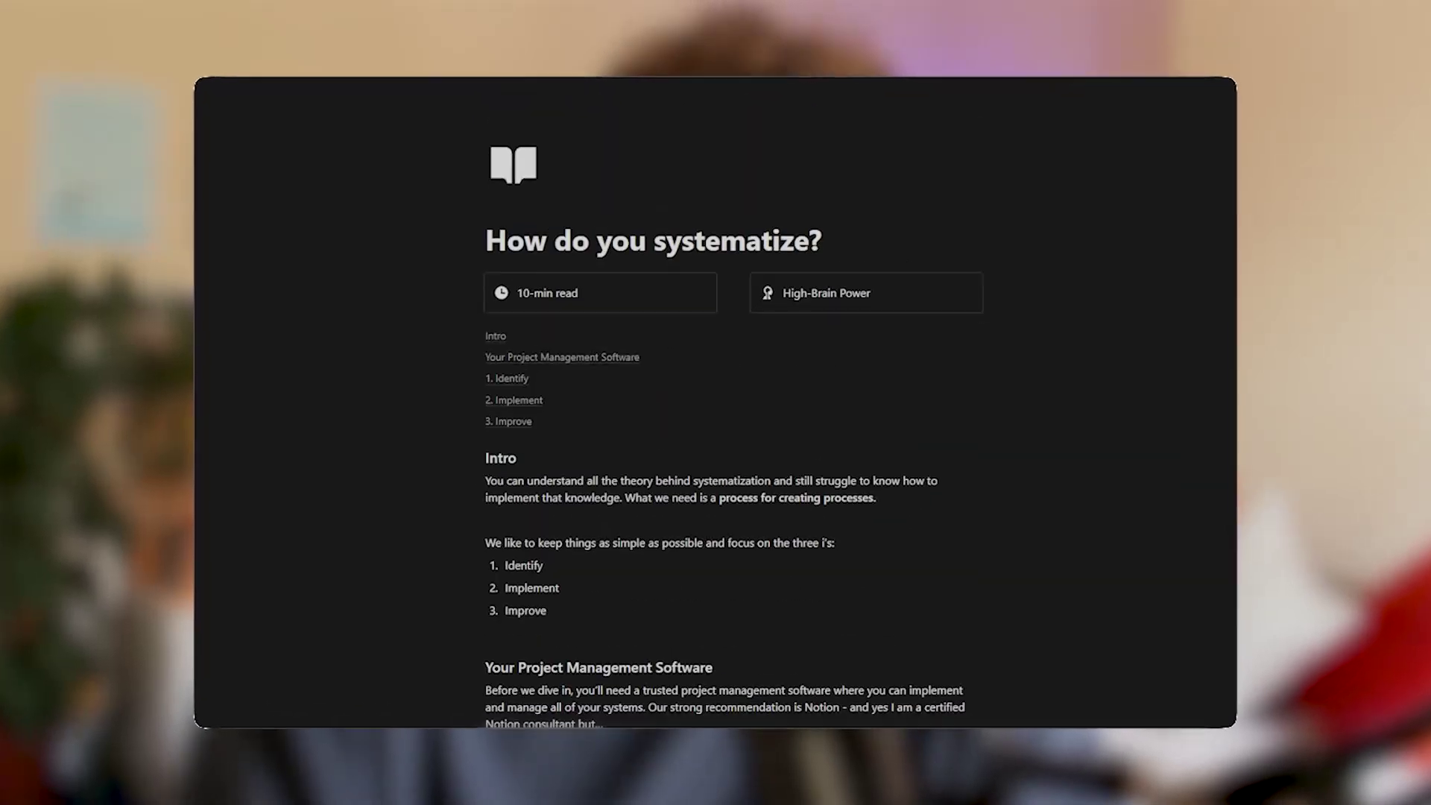
pyautogui.scroll(-13, 715, 403)
pyautogui.scroll(-20, 715, 402)
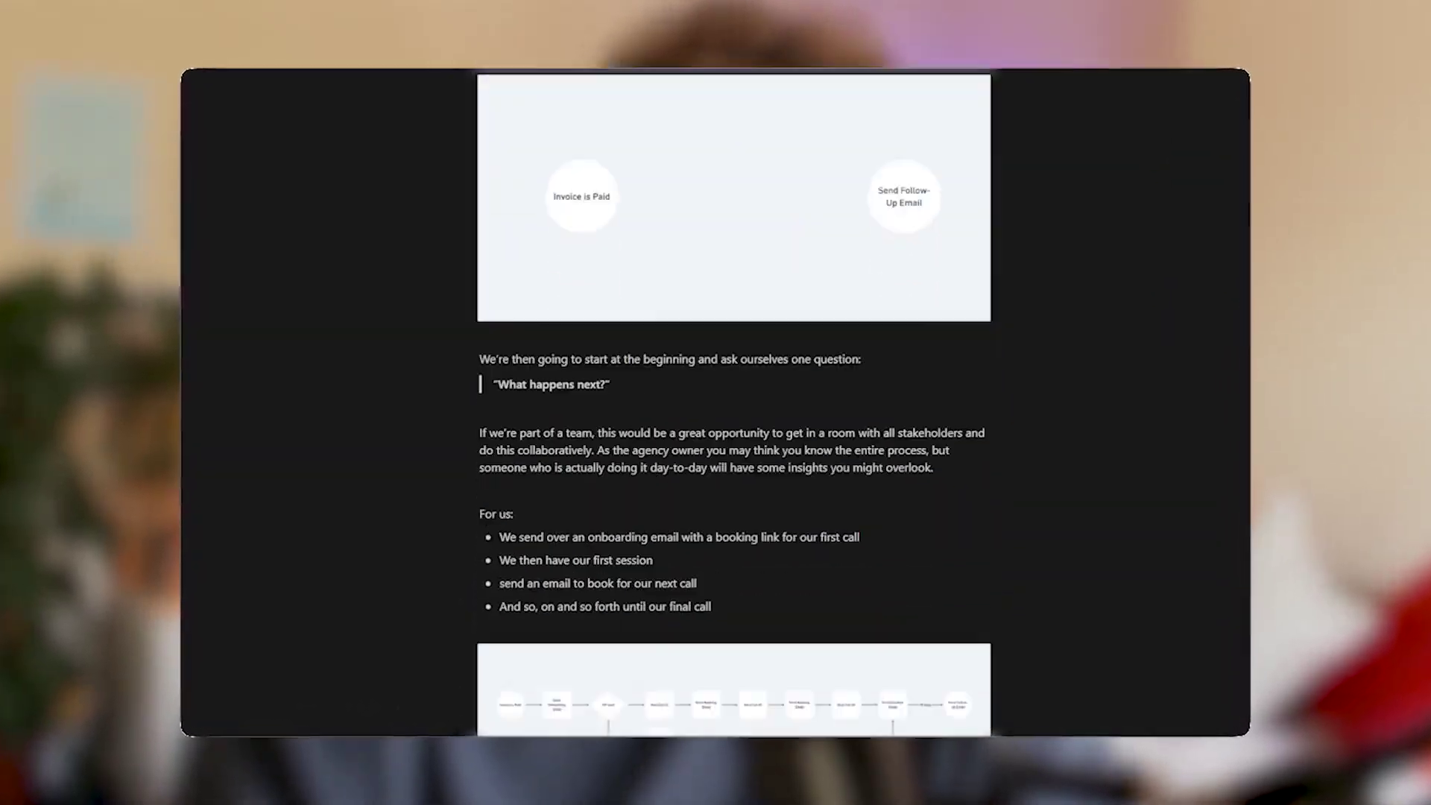
pyautogui.scroll(-20, 734, 402)
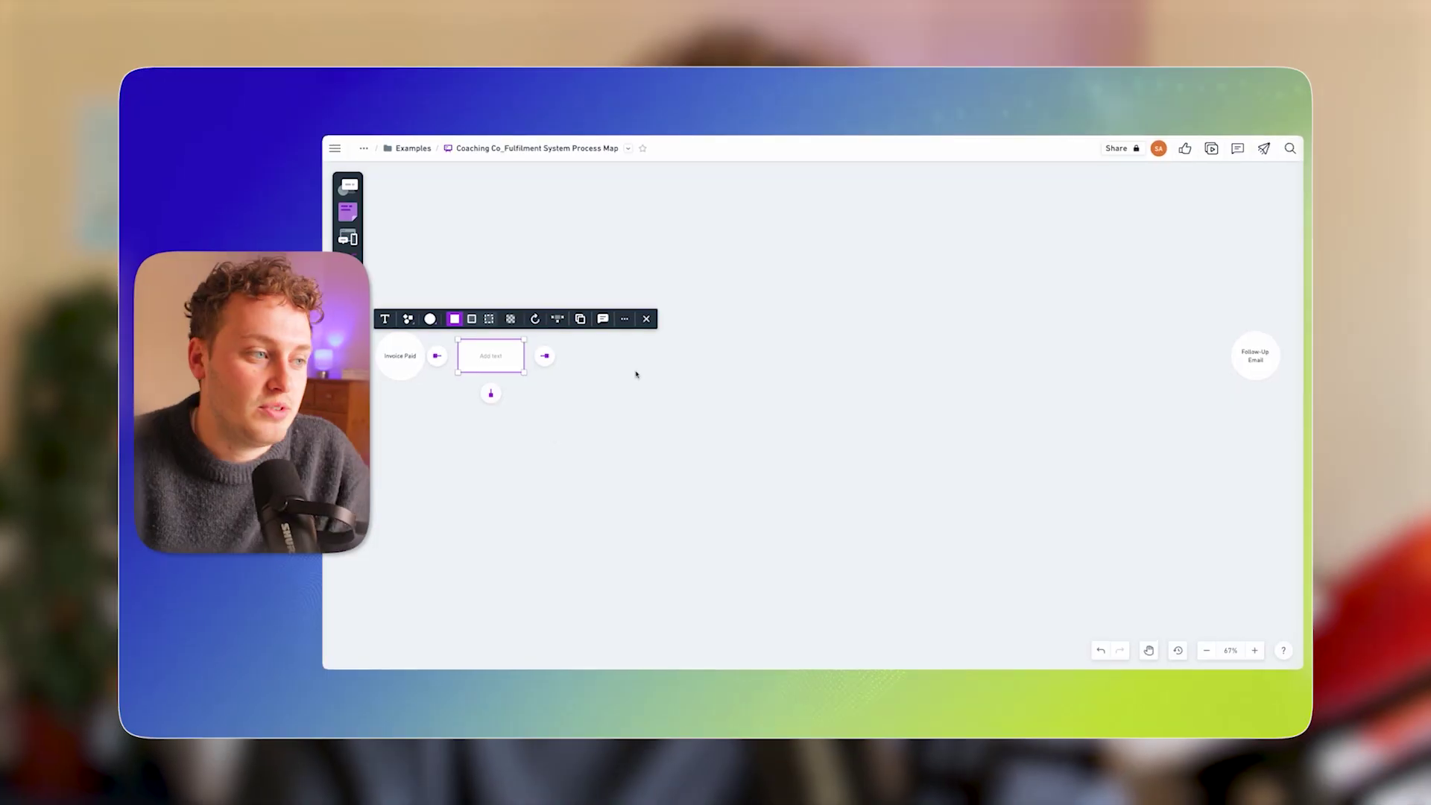
# Step: Label the new process box "Send Onboarding Email" and connect the Invoice Paid circle to it with an arrow
pyautogui.write('Send Onboa')
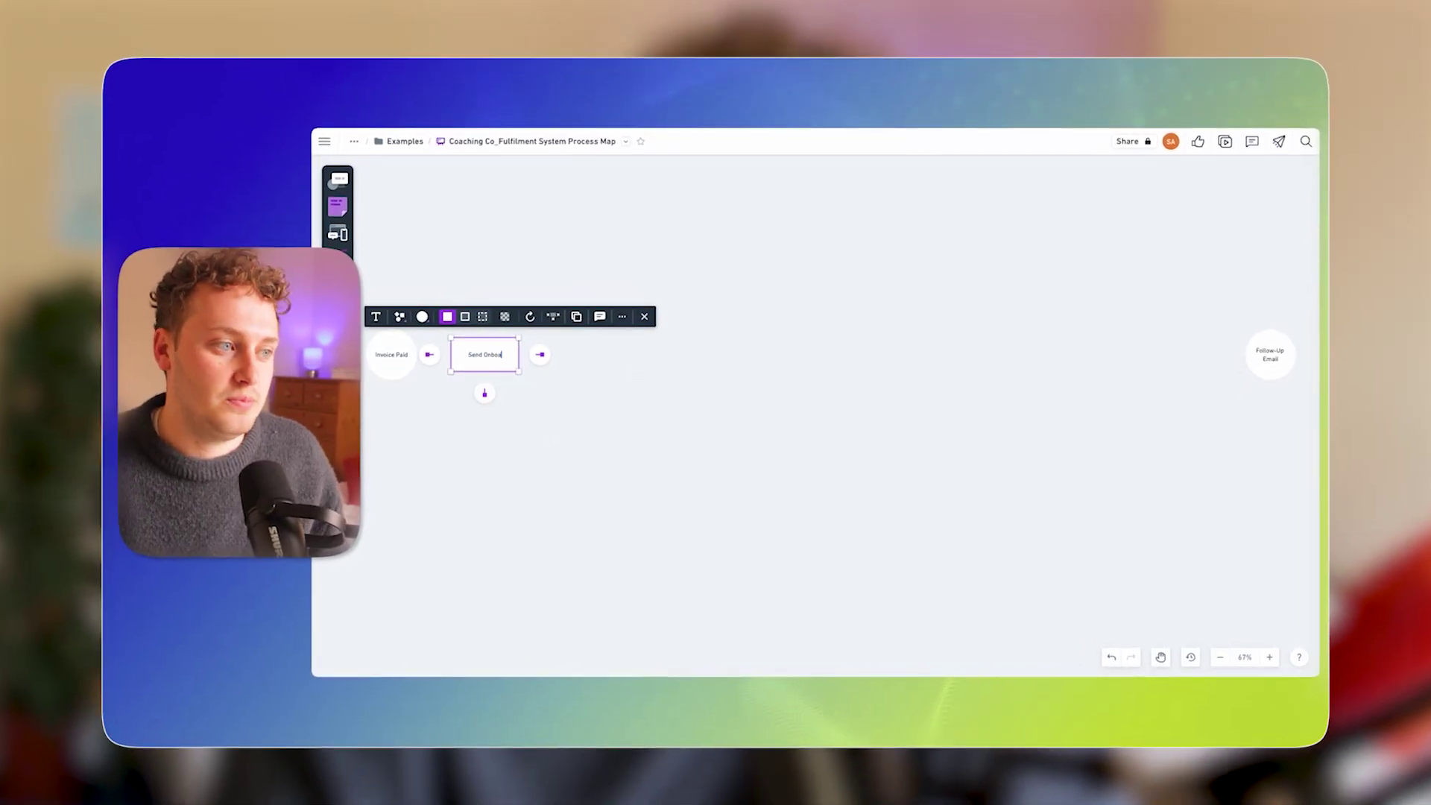
pyautogui.write('rding Email')
pyautogui.click(575, 447)
pyautogui.click(391, 354)
pyautogui.moveTo(430, 355); pyautogui.dragTo(509, 357)
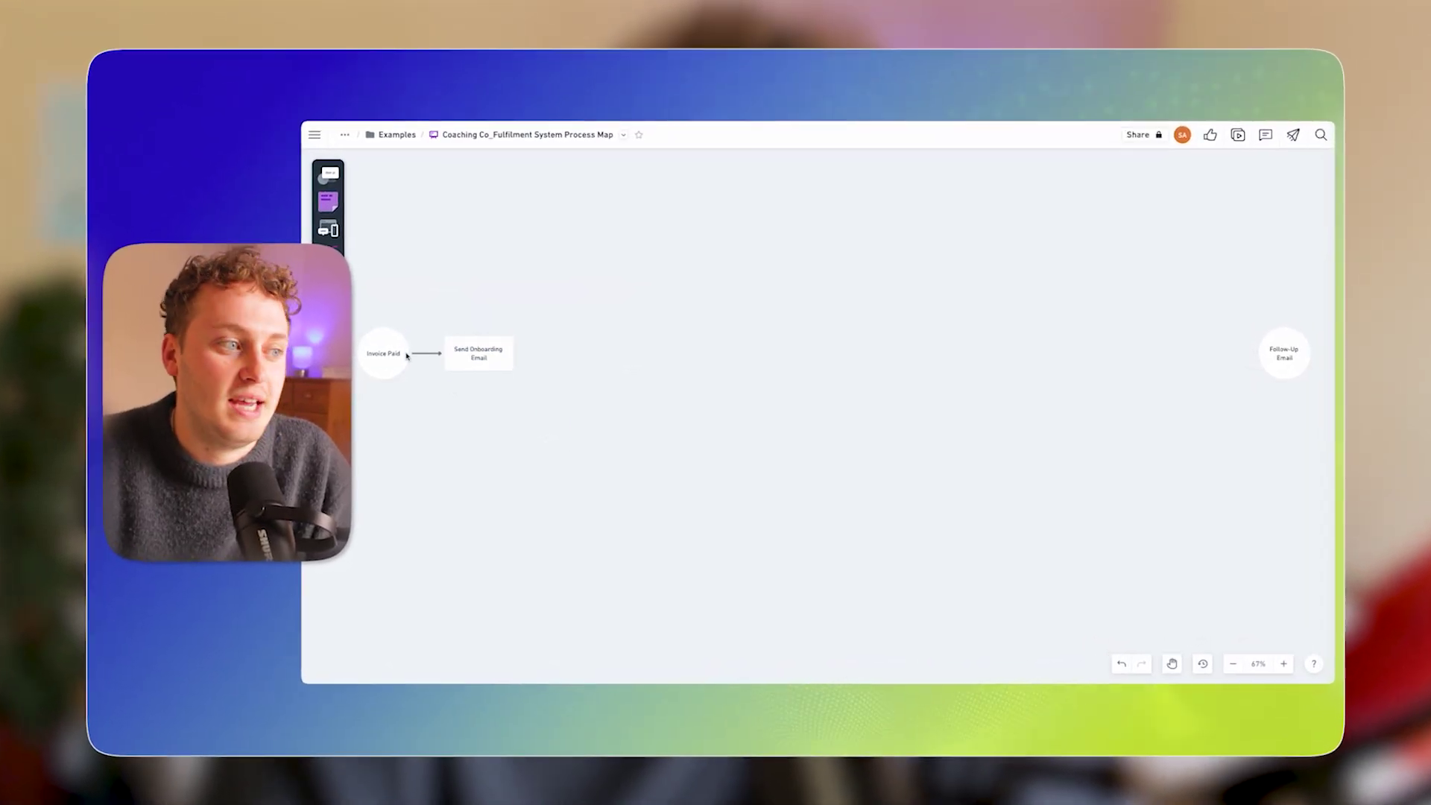
# Step: Add a connected "Host First Session" box after Send Onboarding Email and start another connected box following it
pyautogui.click(481, 355)
pyautogui.click(532, 353)
pyautogui.write('Host First Session')
pyautogui.click(641, 389)
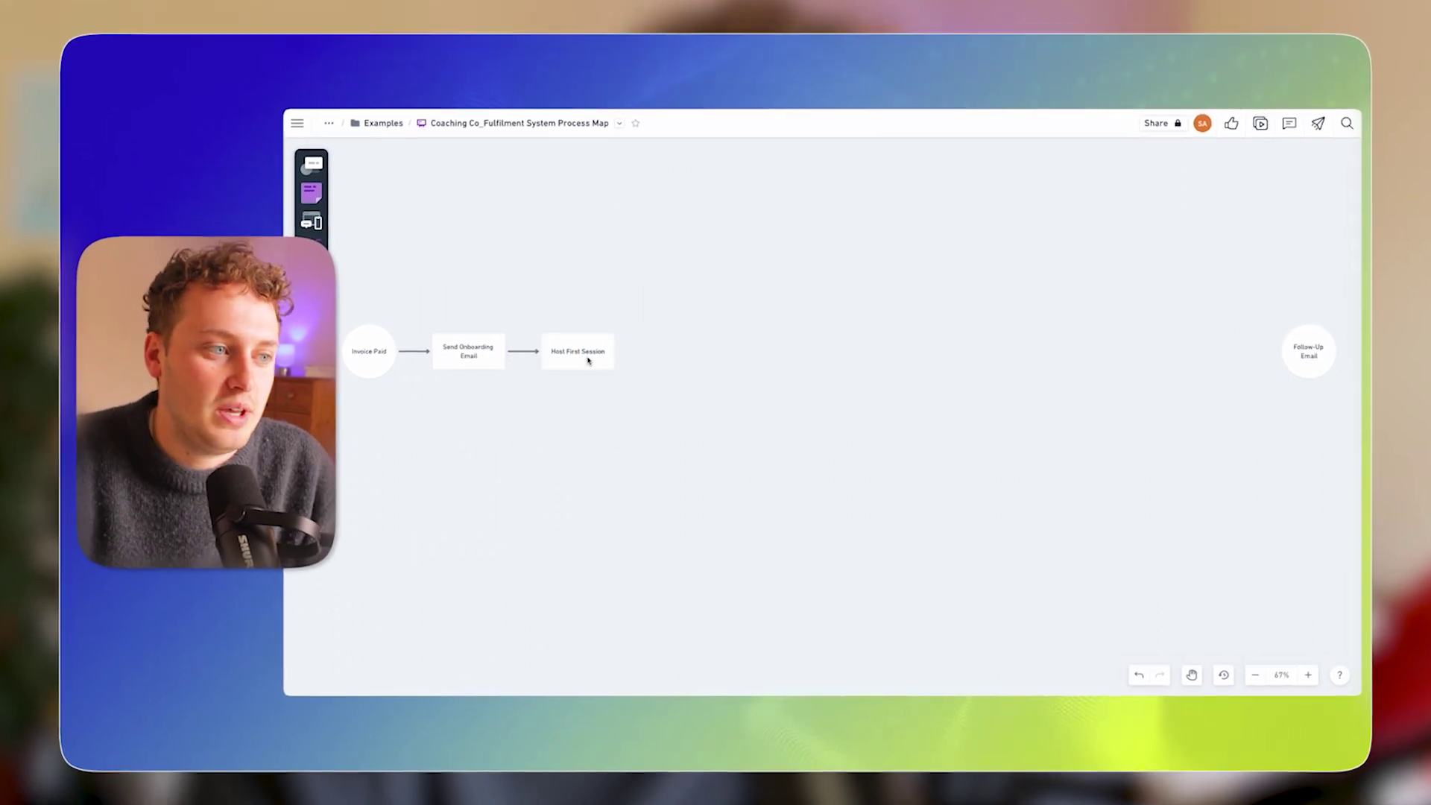
pyautogui.click(589, 351)
pyautogui.click(628, 351)
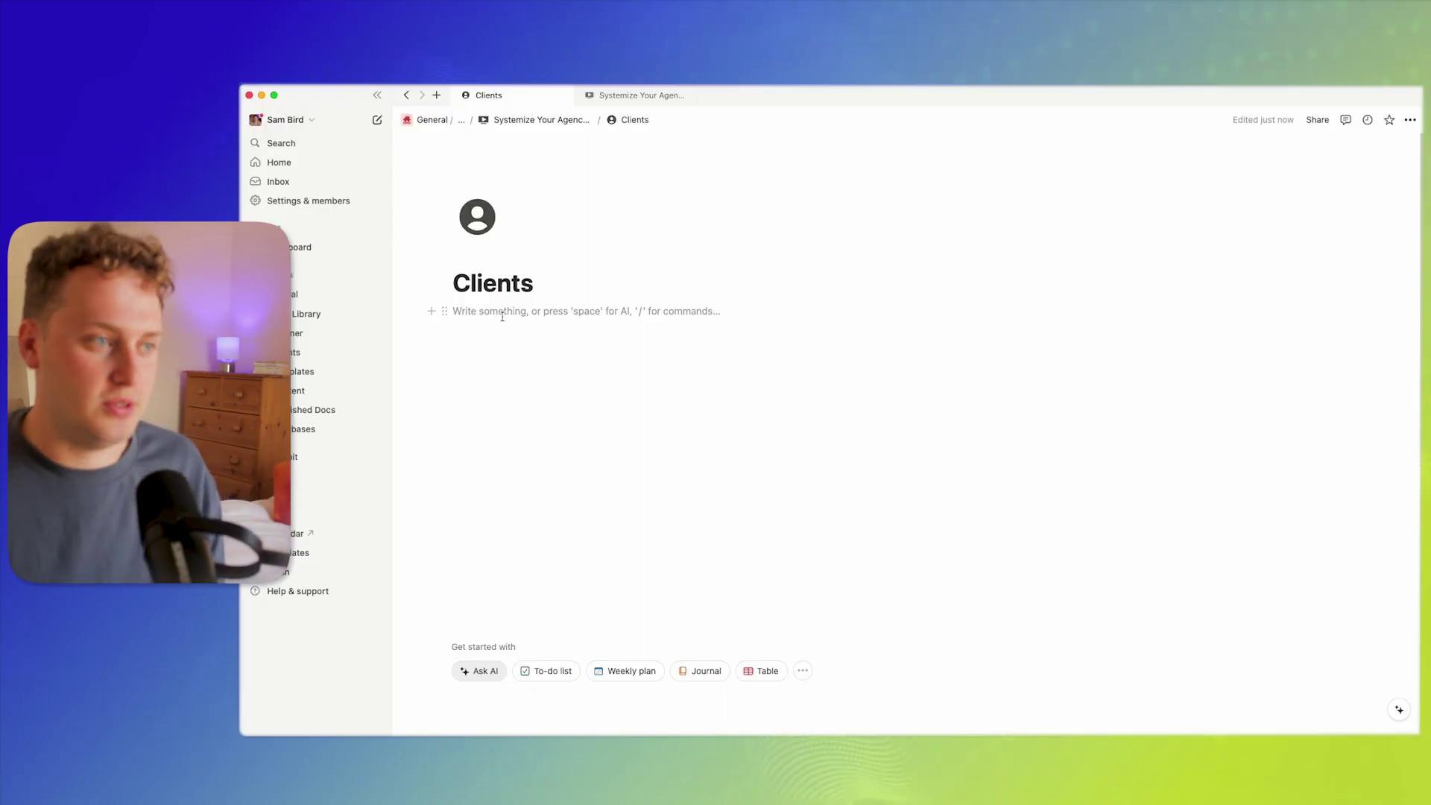
# Step: Insert an inline database on the Clients page and title it "Client Projects"
pyautogui.press('Return')
pyautogui.write('/')
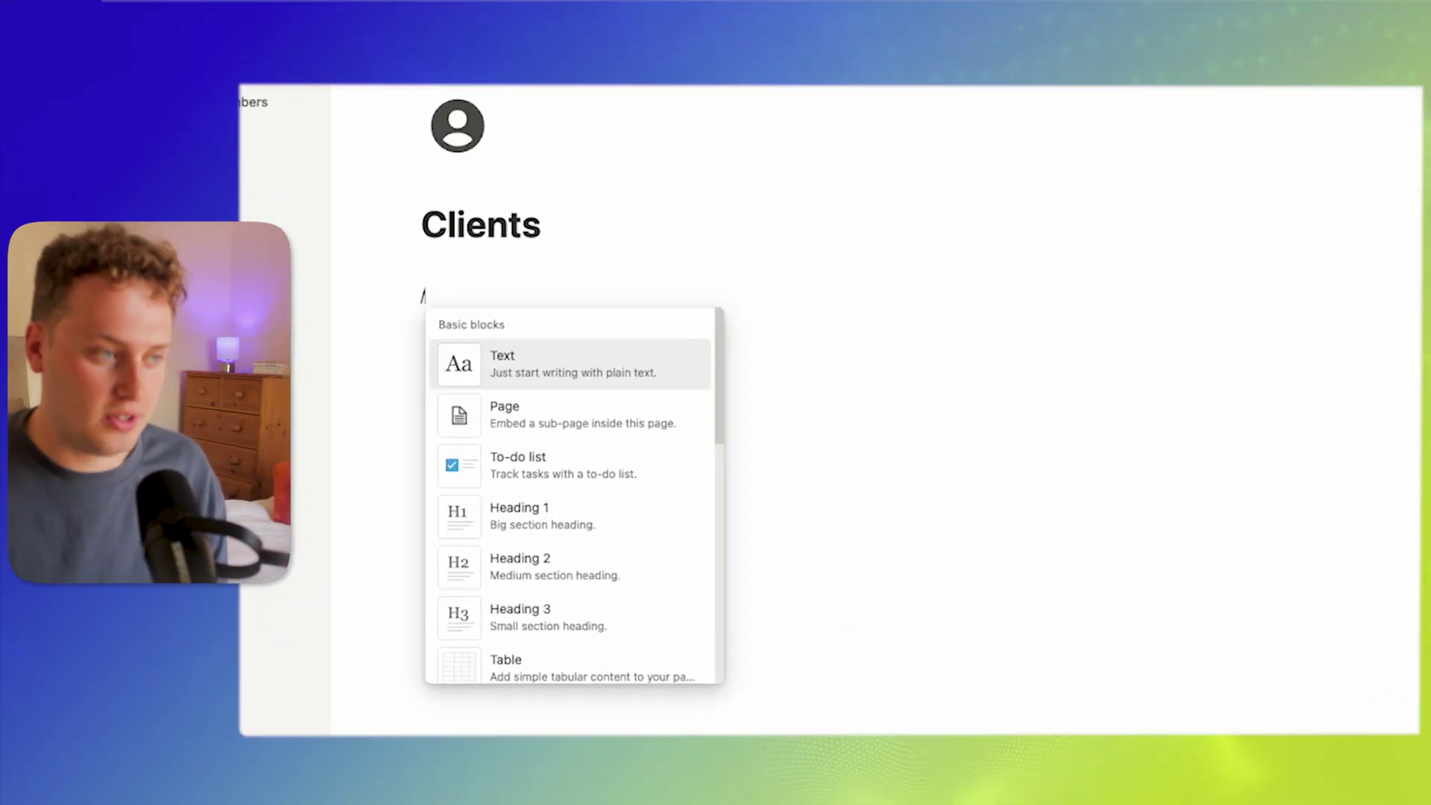
pyautogui.write('inline')
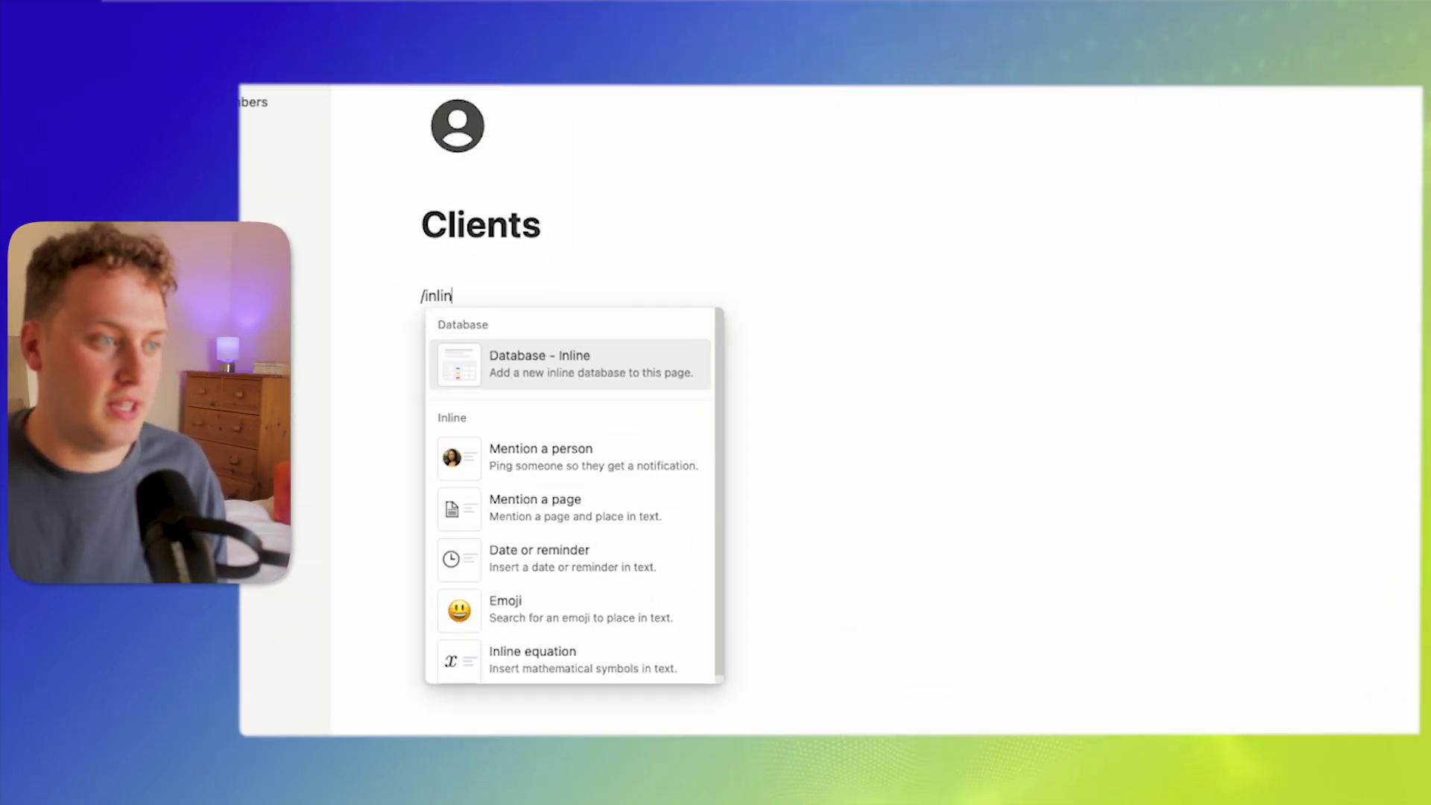
pyautogui.press('Return')
pyautogui.write('Client Pr')
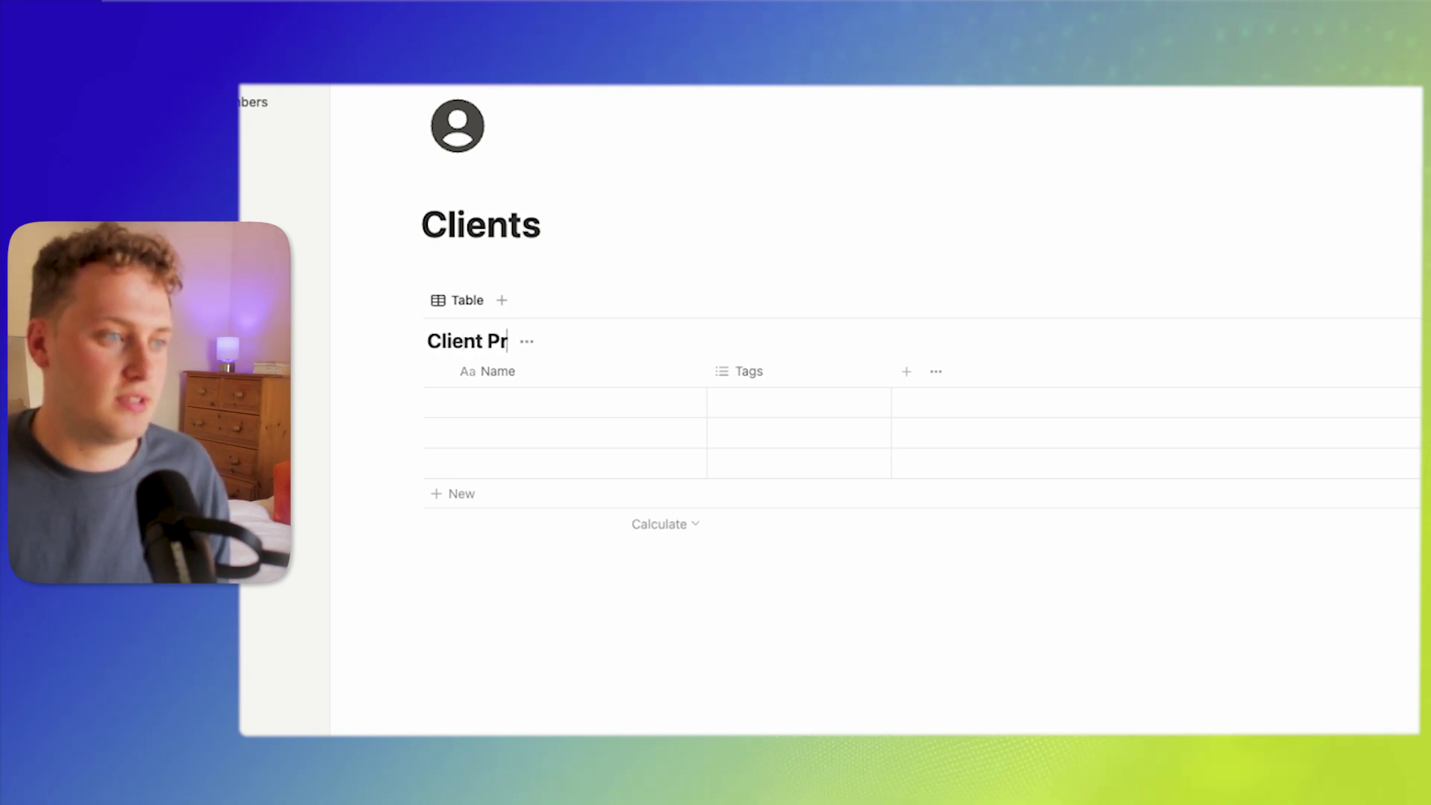
pyautogui.write('ojects')
# Step: Hide the Client Projects database title and delete the Tags property from the table
pyautogui.click(436, 334)
pyautogui.click(581, 297)
pyautogui.click(768, 336)
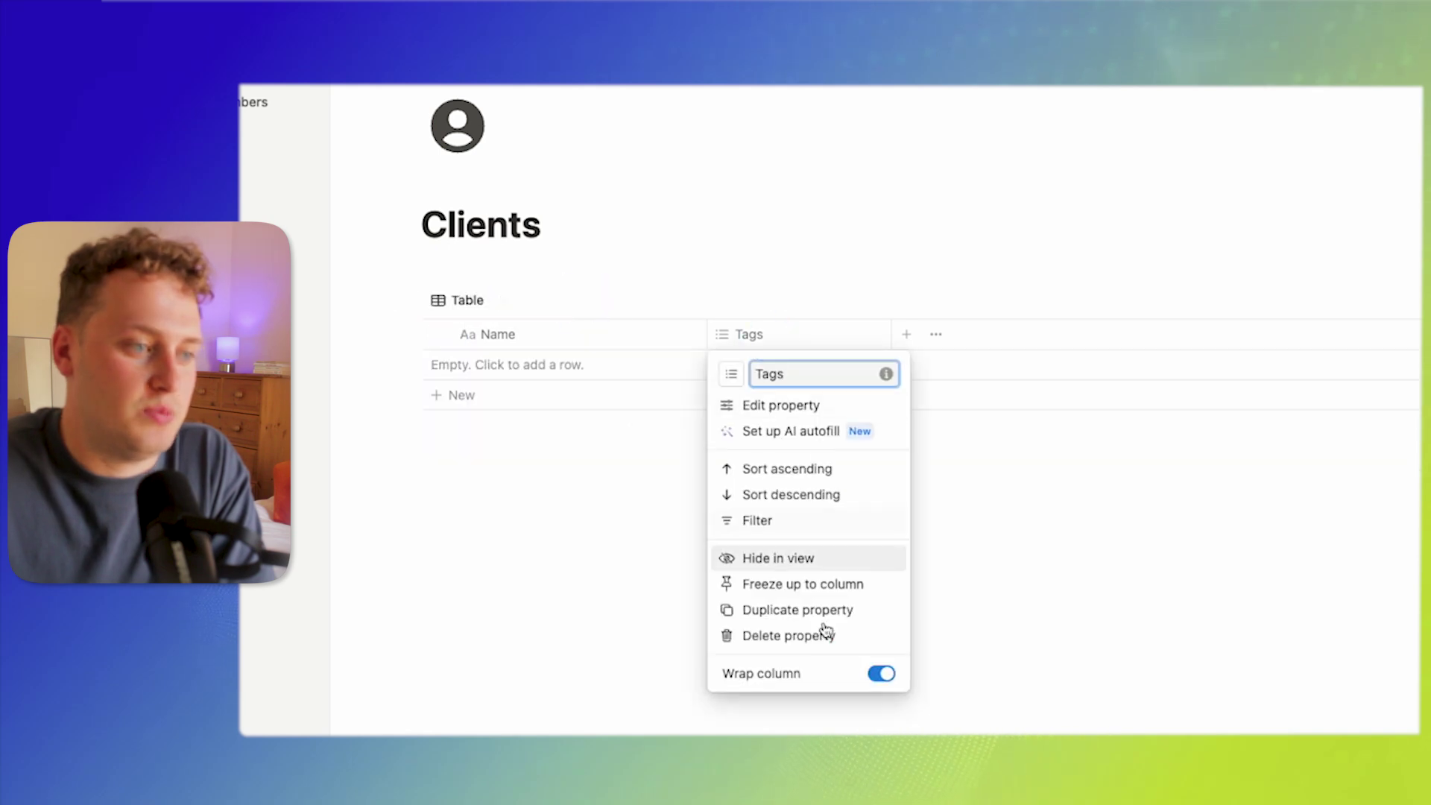
pyautogui.click(806, 638)
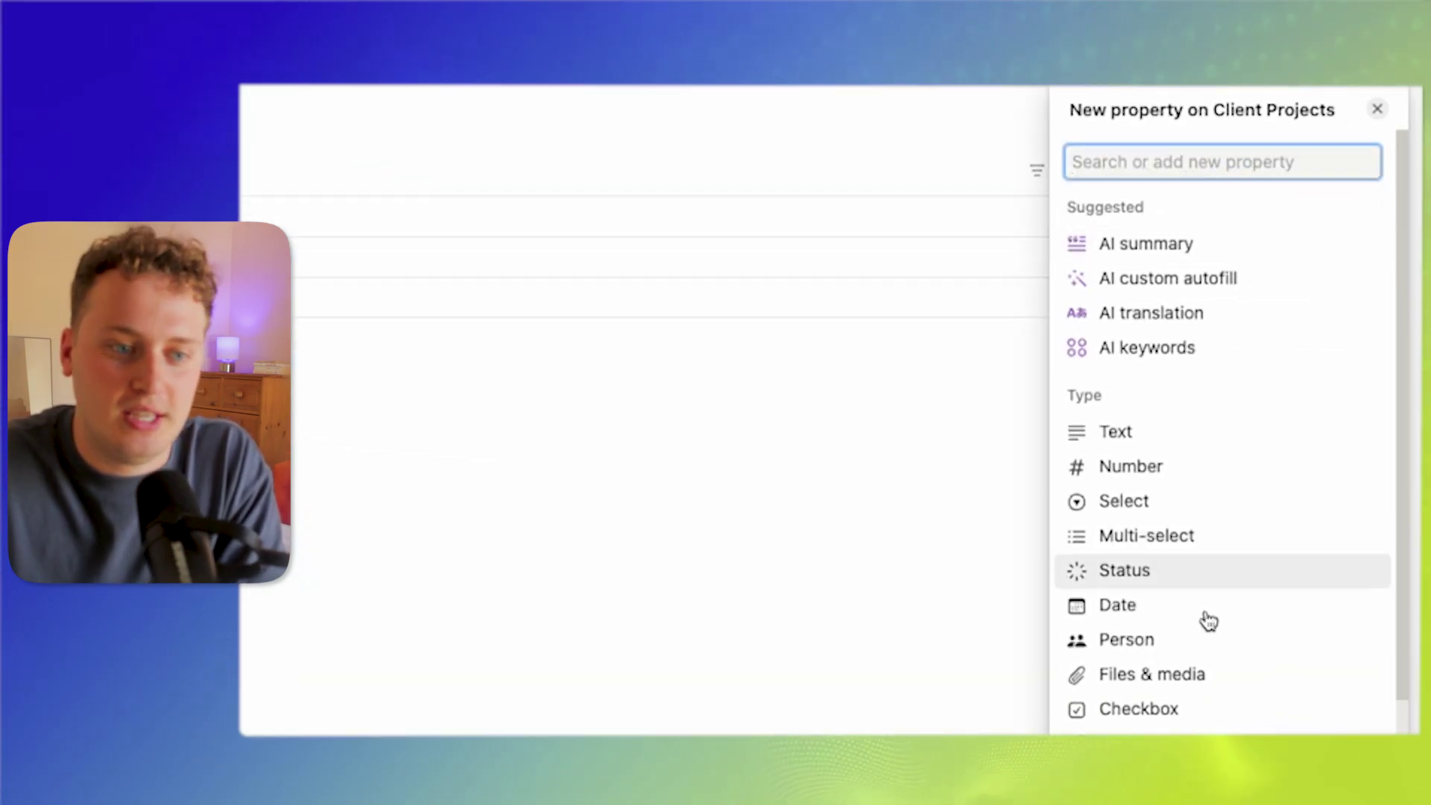
# Step: Add a Status property to Client Projects and rename its To-do group option to "To Onboard"
pyautogui.click(1110, 573)
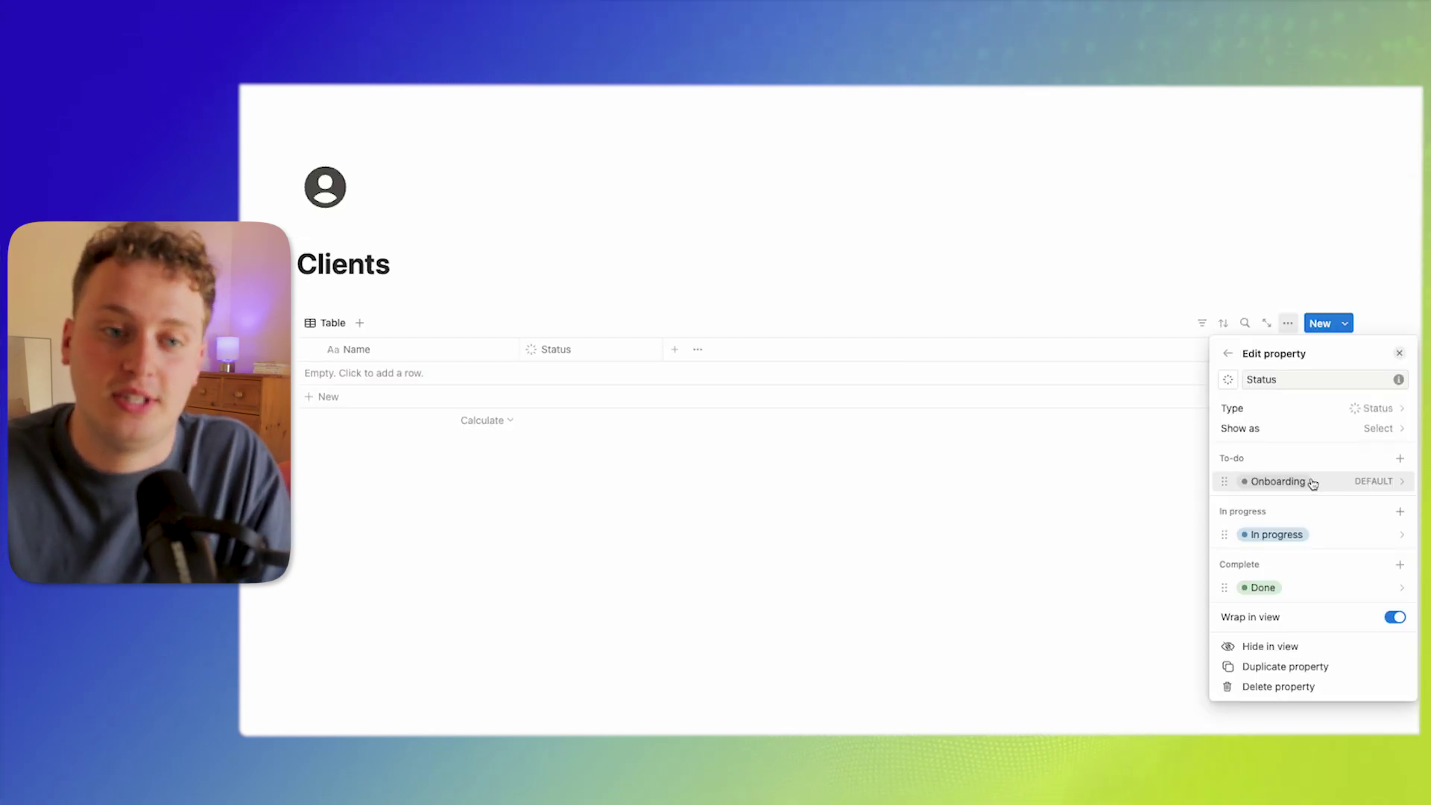
pyautogui.click(1276, 485)
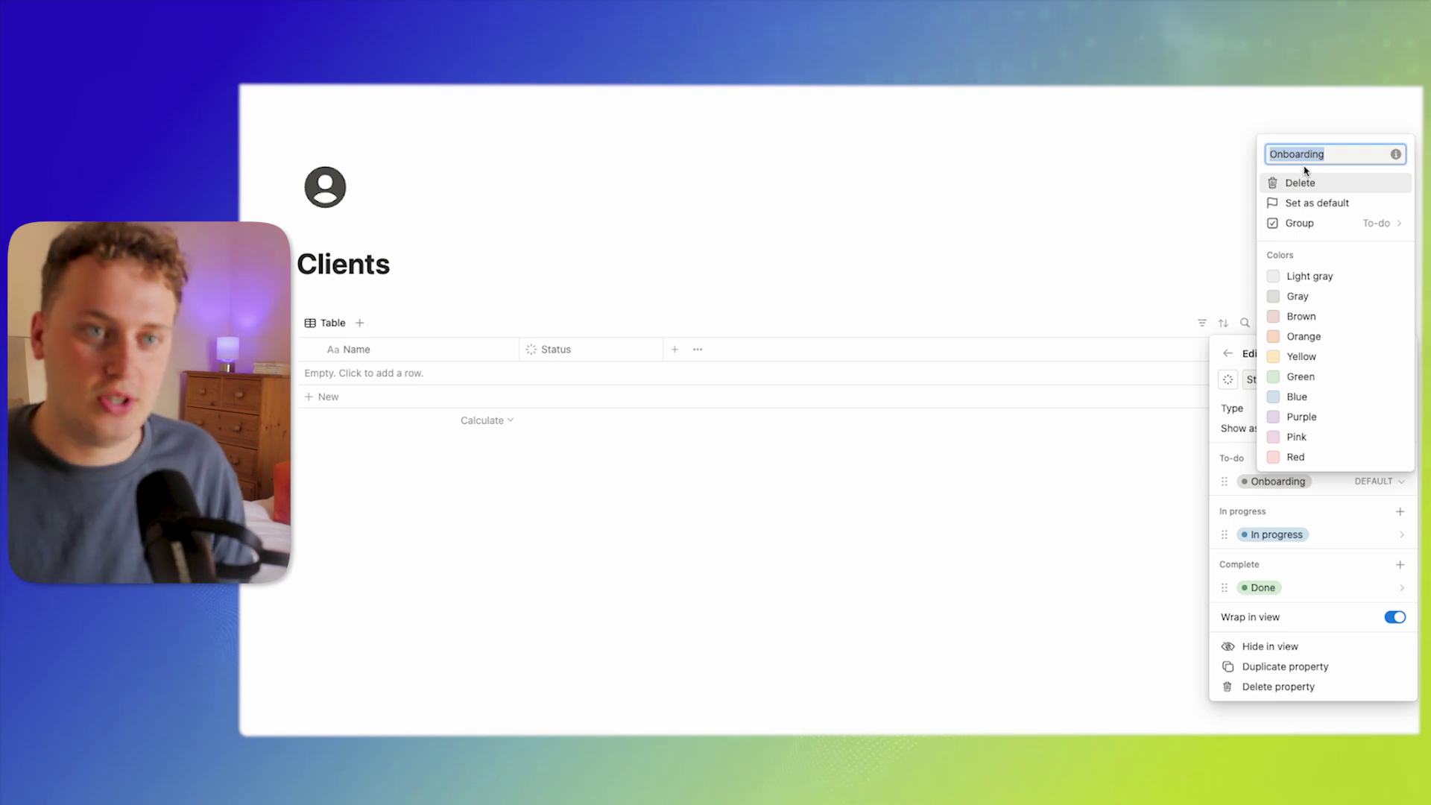
pyautogui.write('To Onbo')
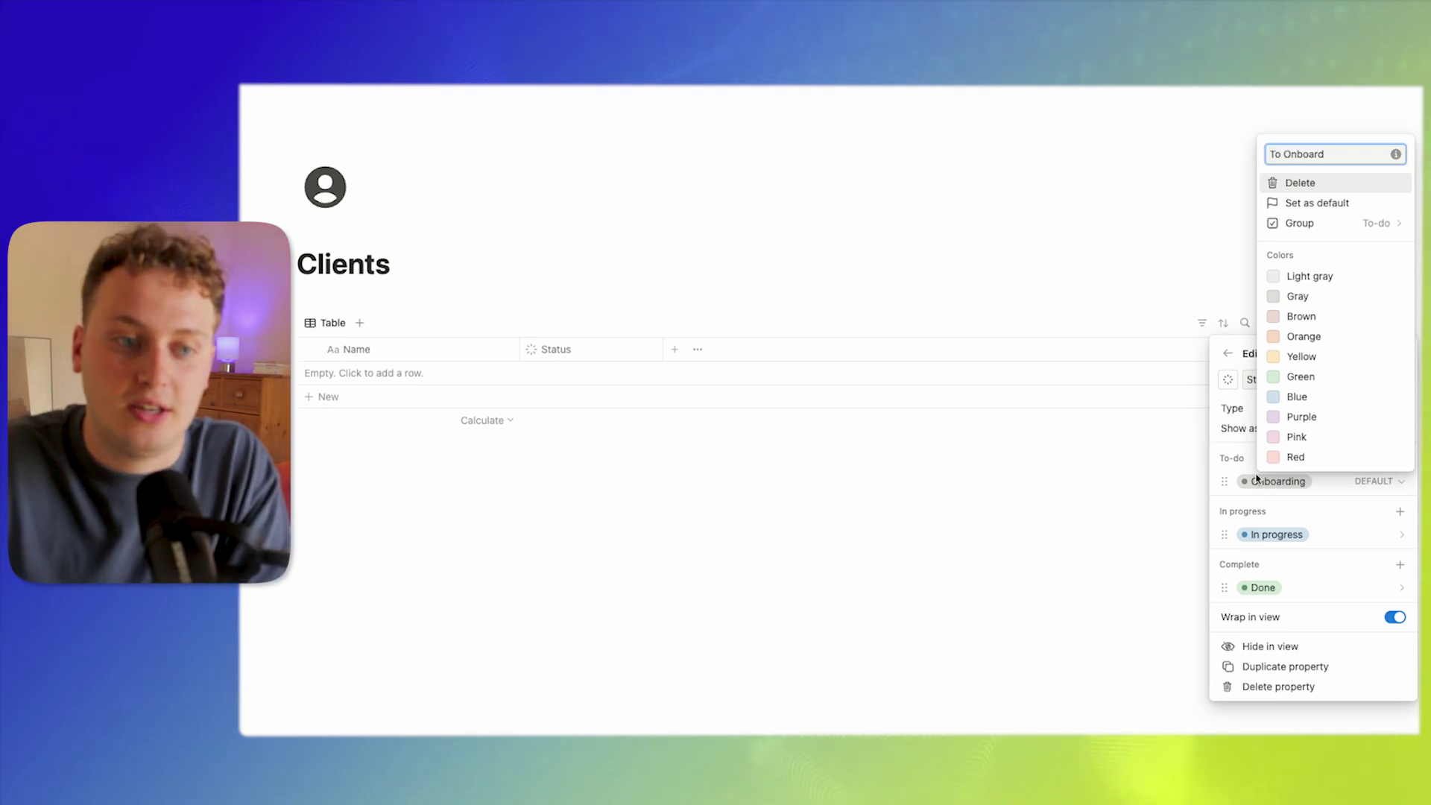
pyautogui.click(1237, 461)
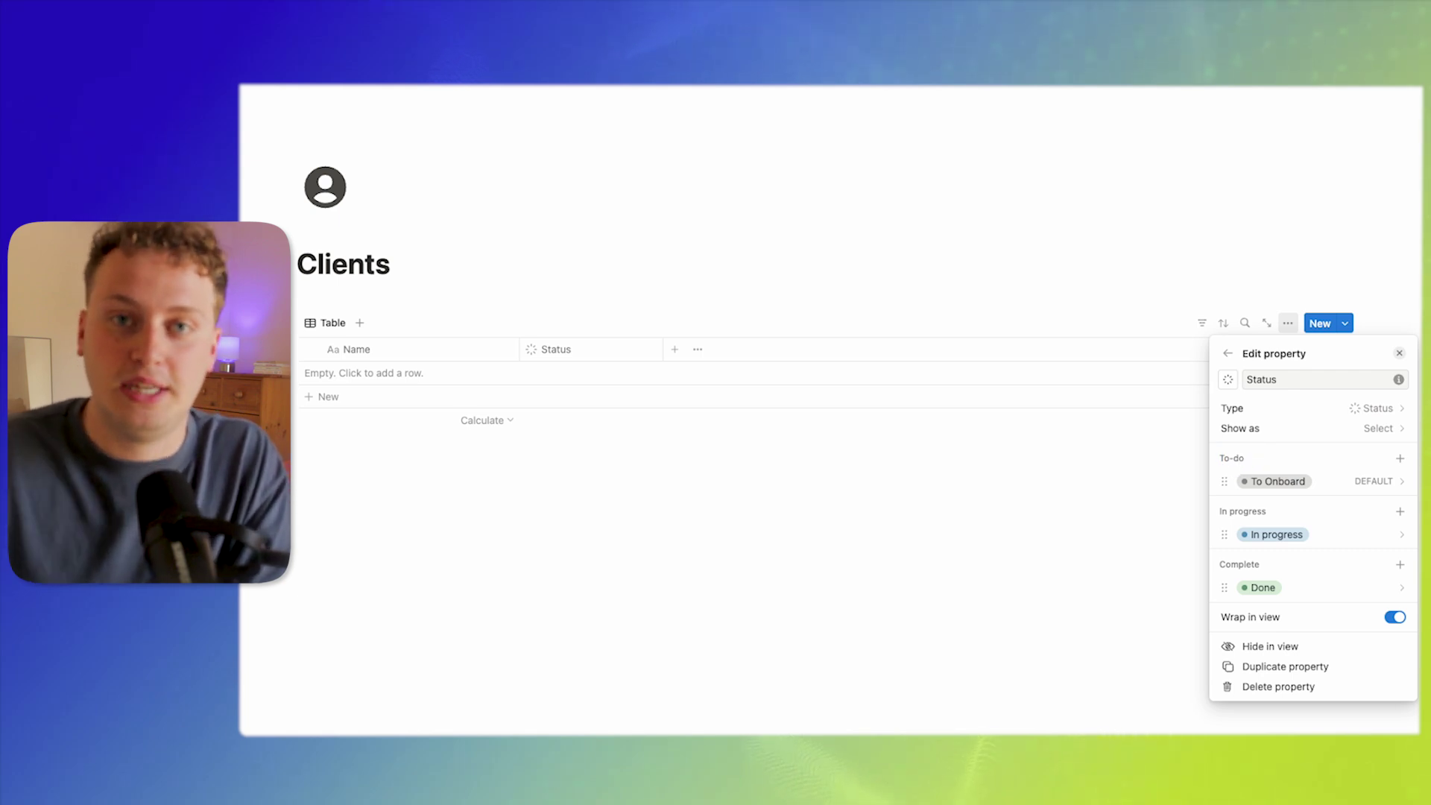
# Step: Rename the status option in the In progress group to "To Deliver"
pyautogui.click(1242, 535)
pyautogui.doubleClick(1298, 208)
pyautogui.click(1298, 208)
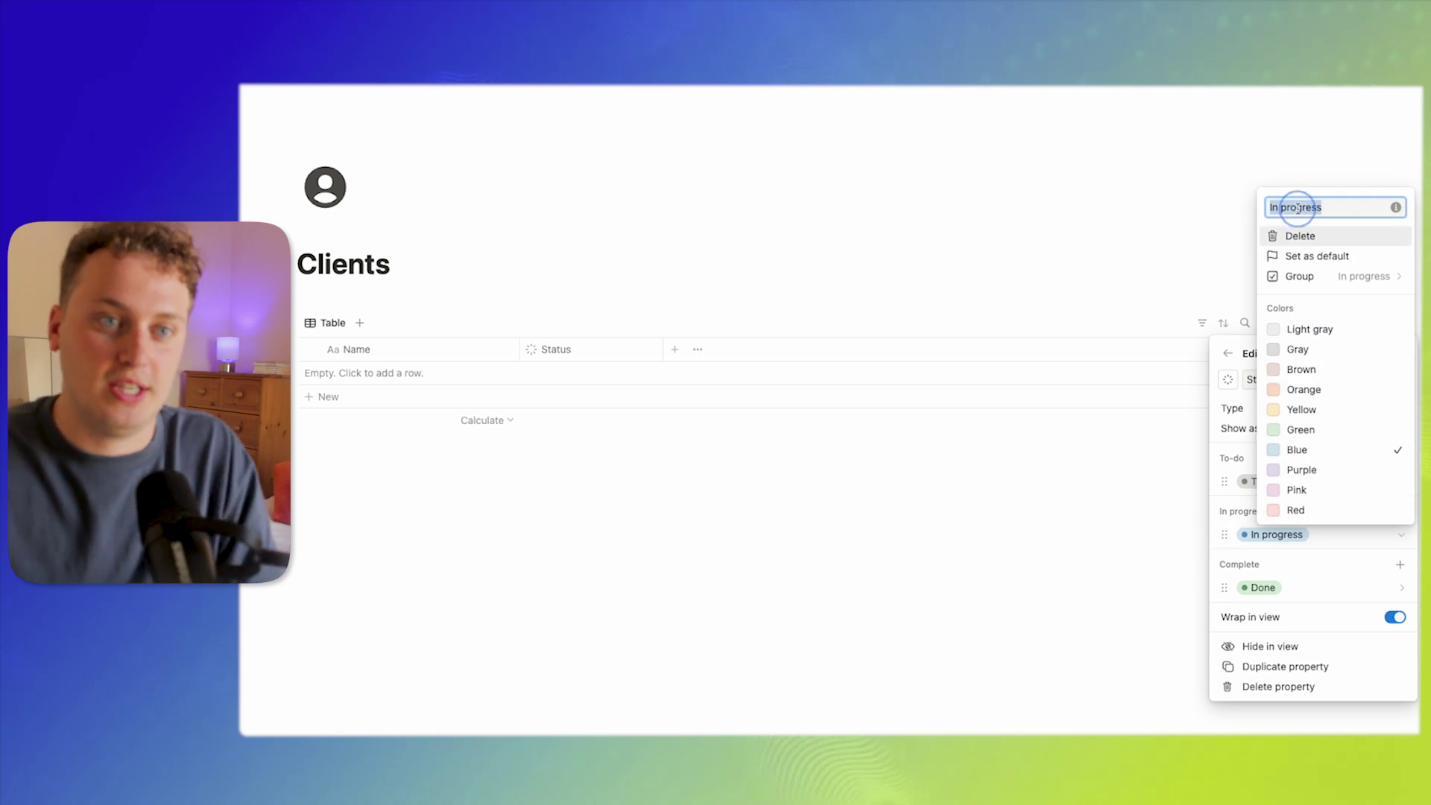
pyautogui.write('To Deliver')
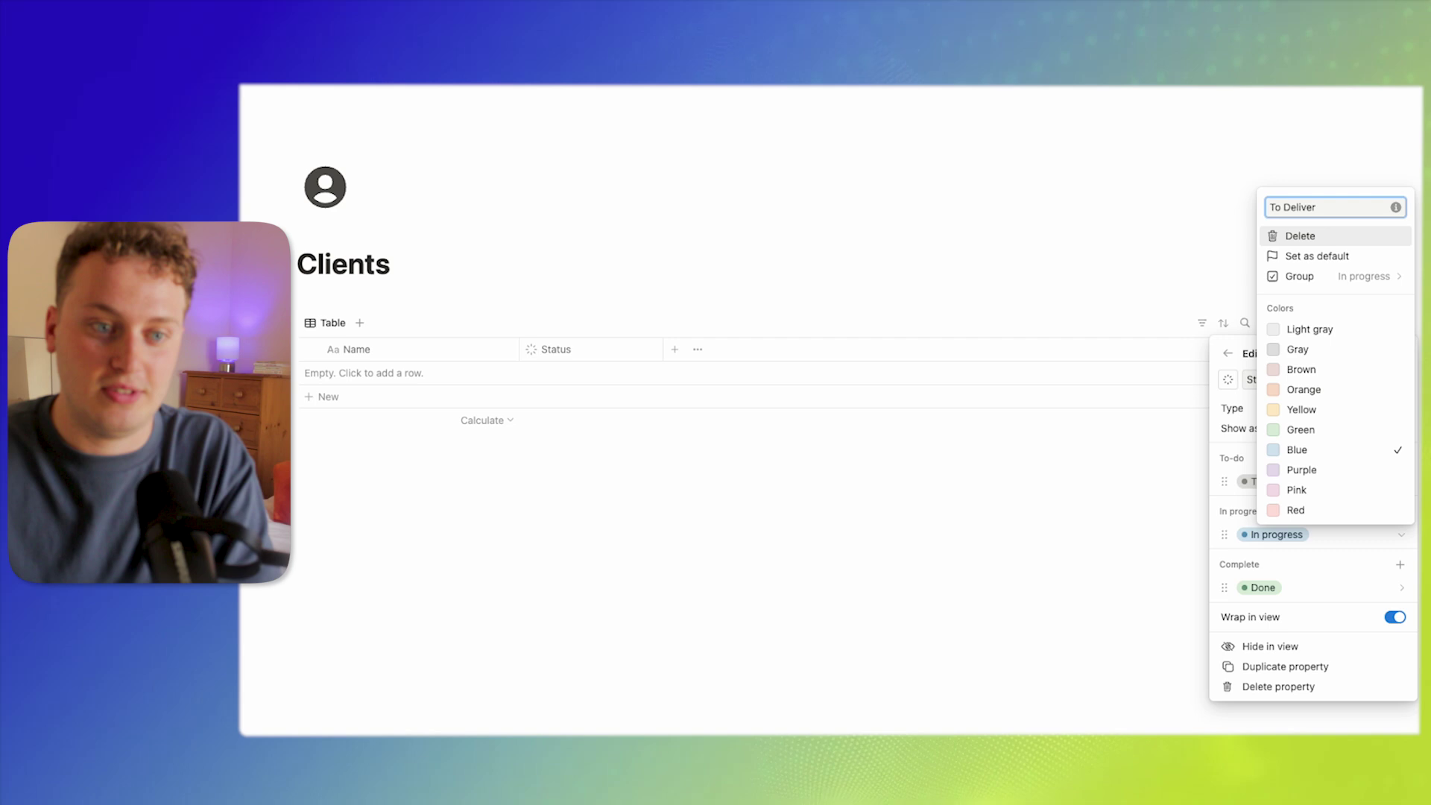
pyautogui.click(1223, 497)
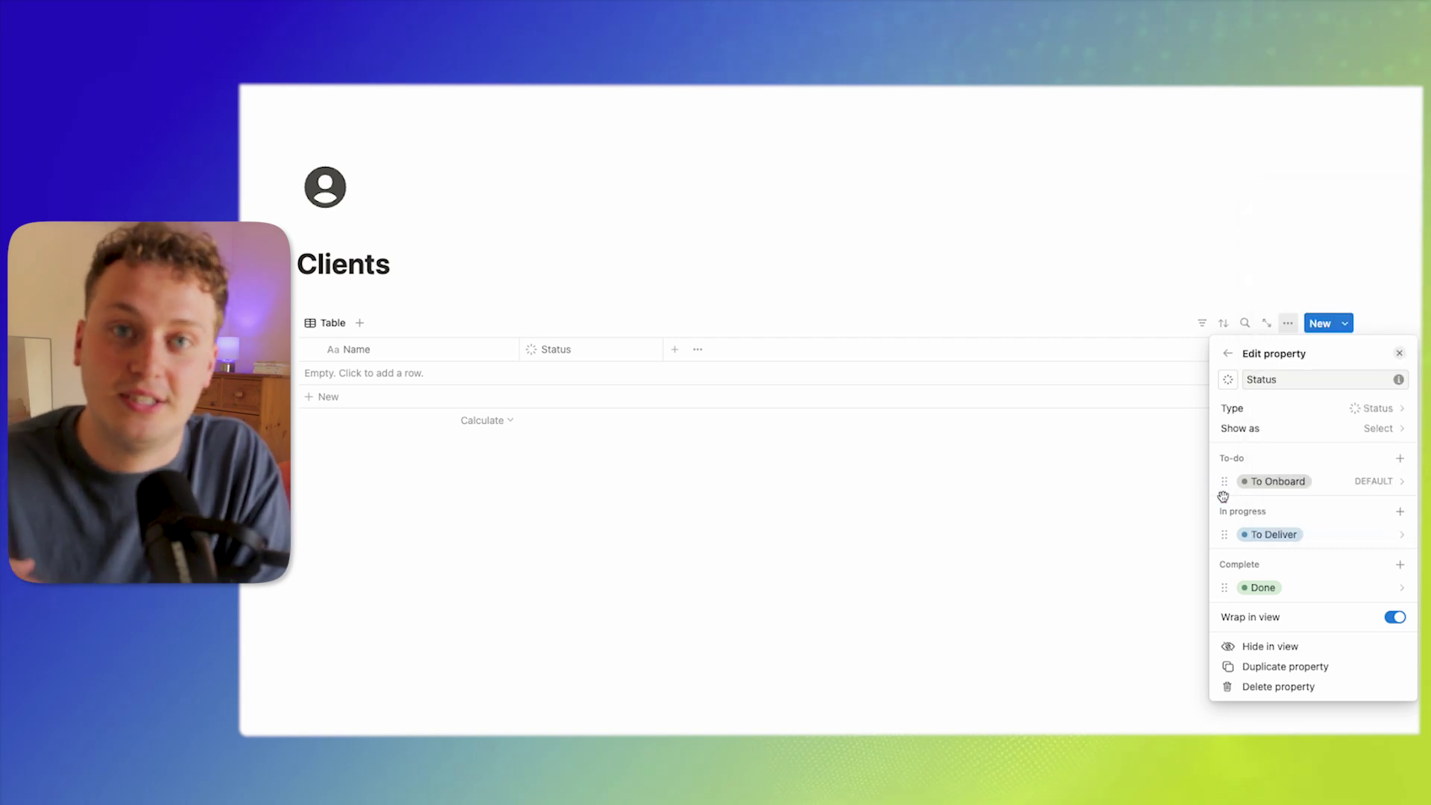
# Step: Rename the status option in the Complete group to "To Offboard" and finish editing the property
pyautogui.click(1265, 587)
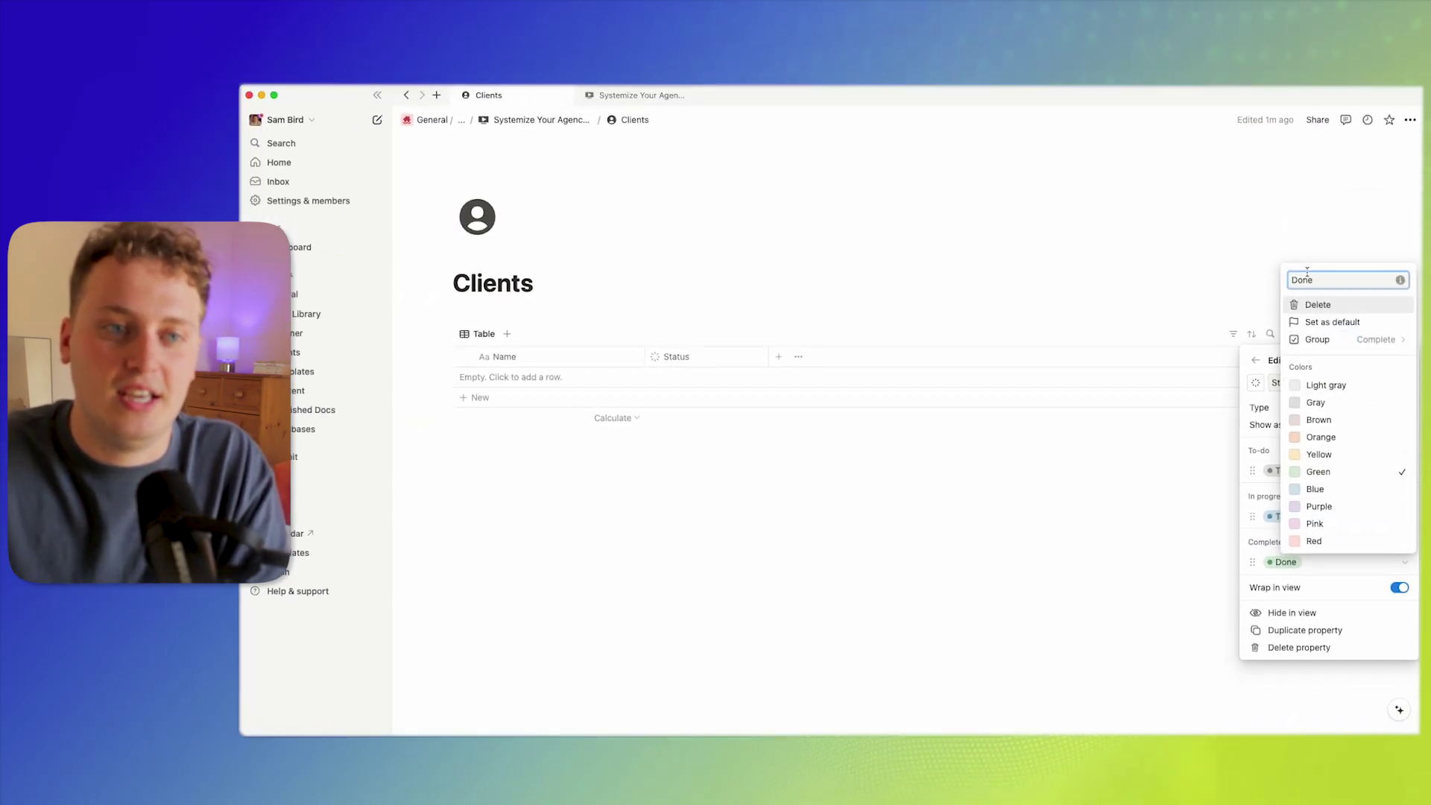
pyautogui.write('To Offboard')
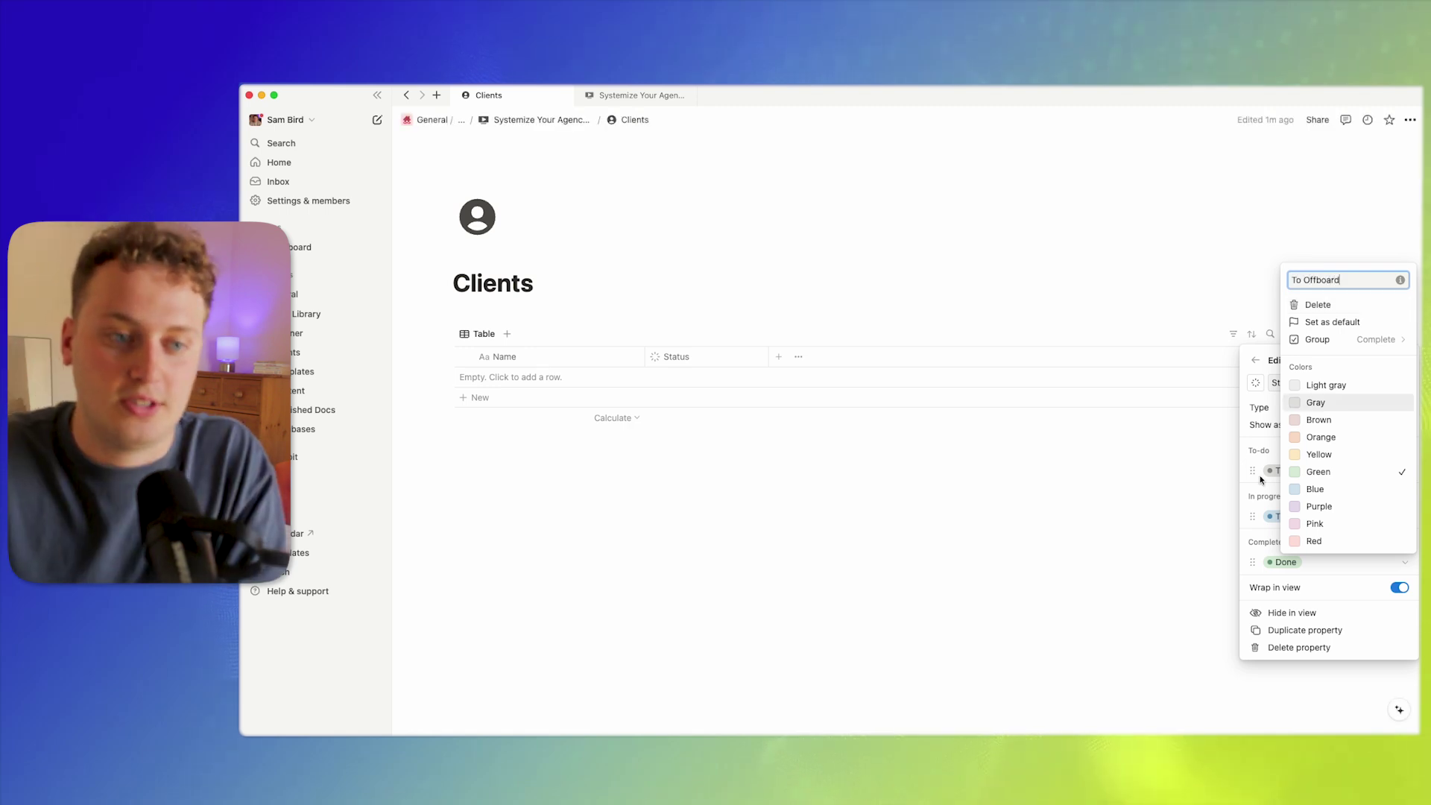
pyautogui.press('Return')
pyautogui.click(1111, 308)
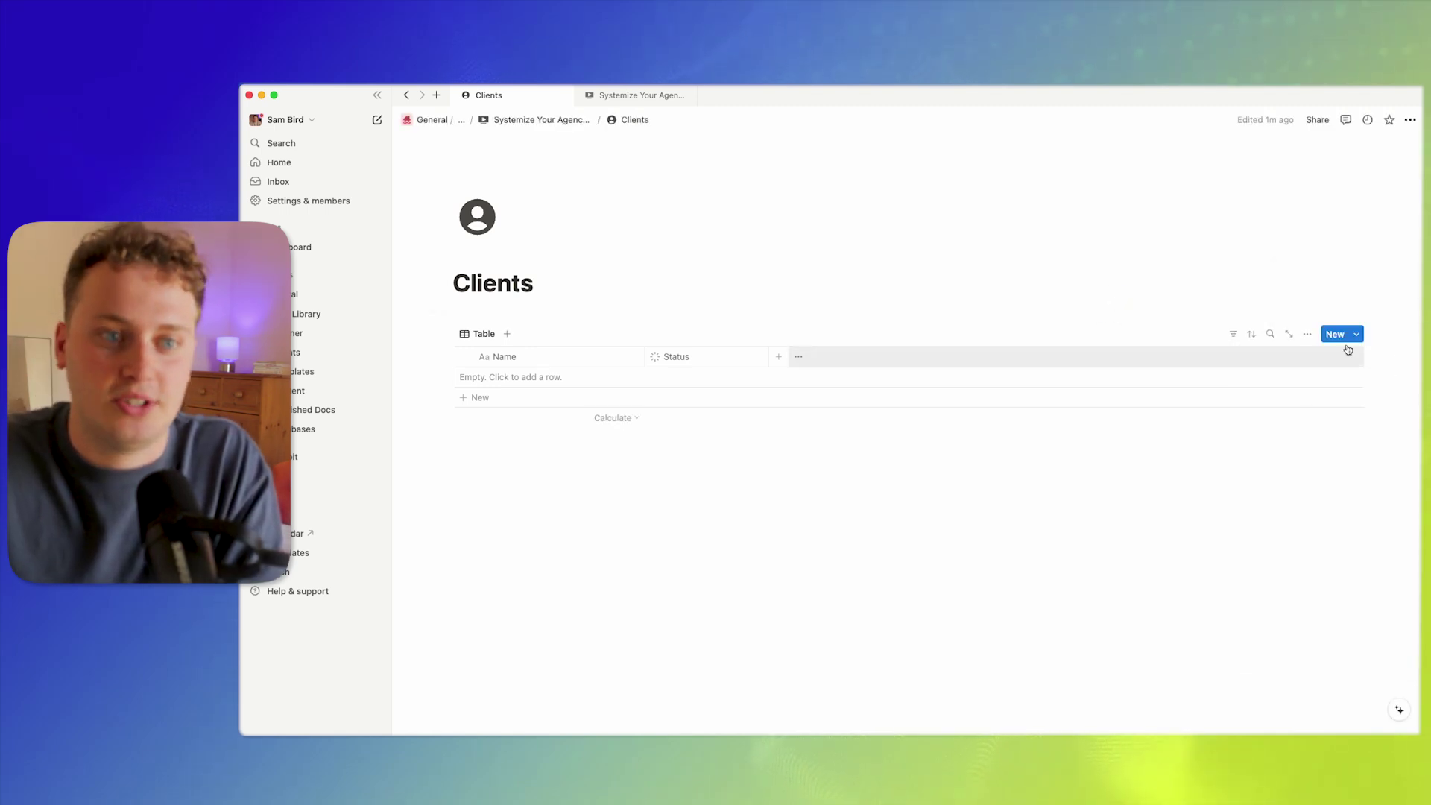
# Step: Switch the Client Projects view to a Board layout with coloured columns and adjust its card size
pyautogui.click(1308, 335)
pyautogui.click(1253, 408)
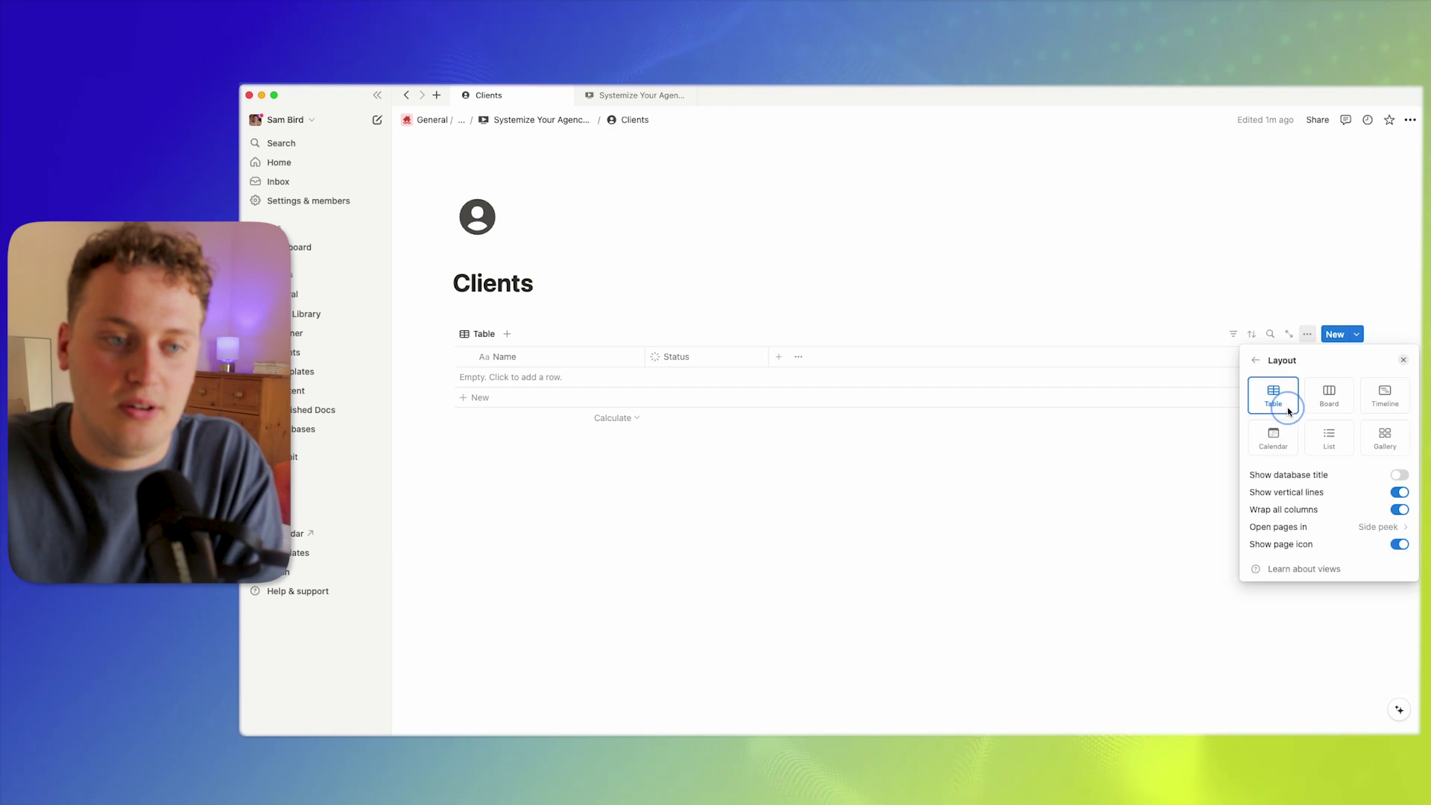
pyautogui.click(1332, 393)
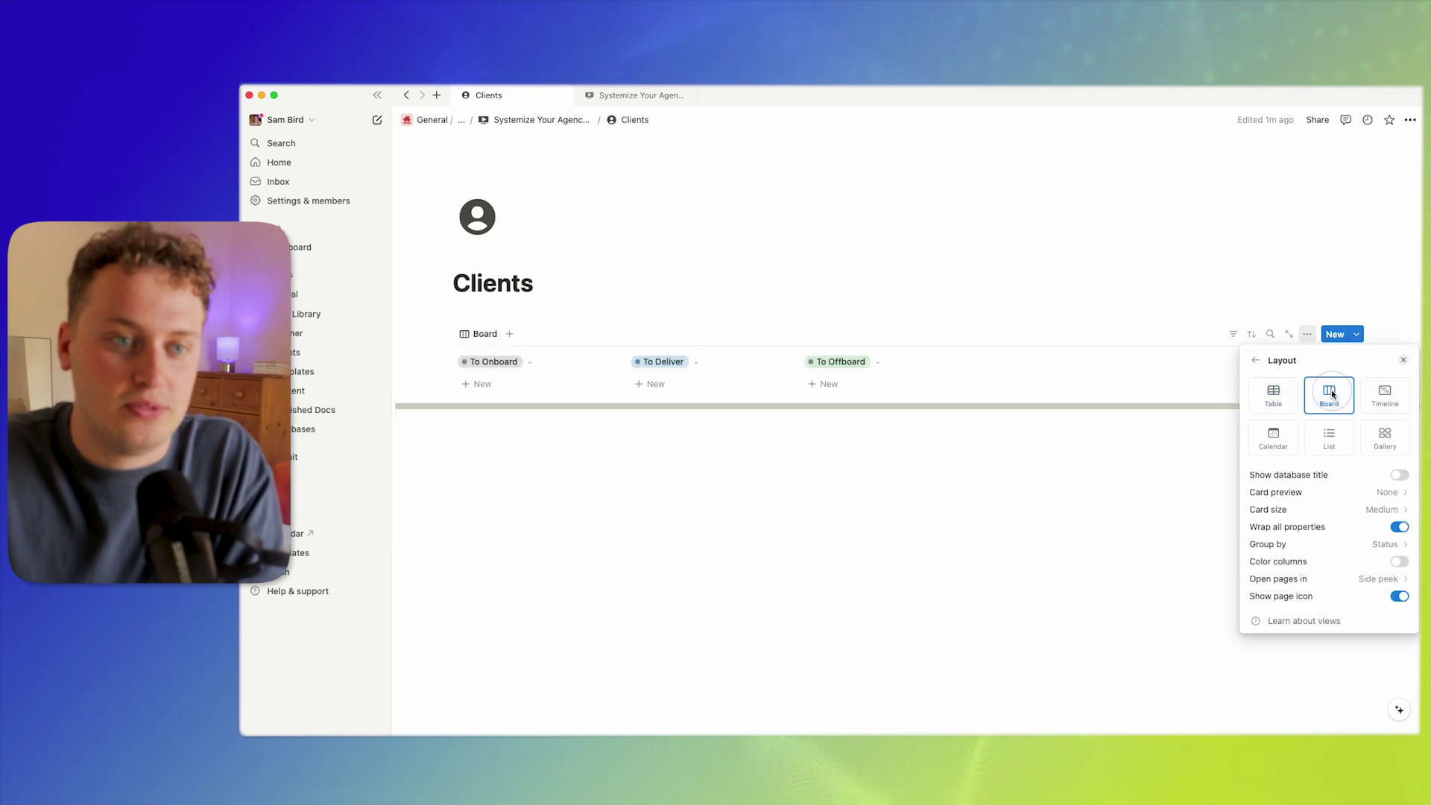
pyautogui.click(1399, 562)
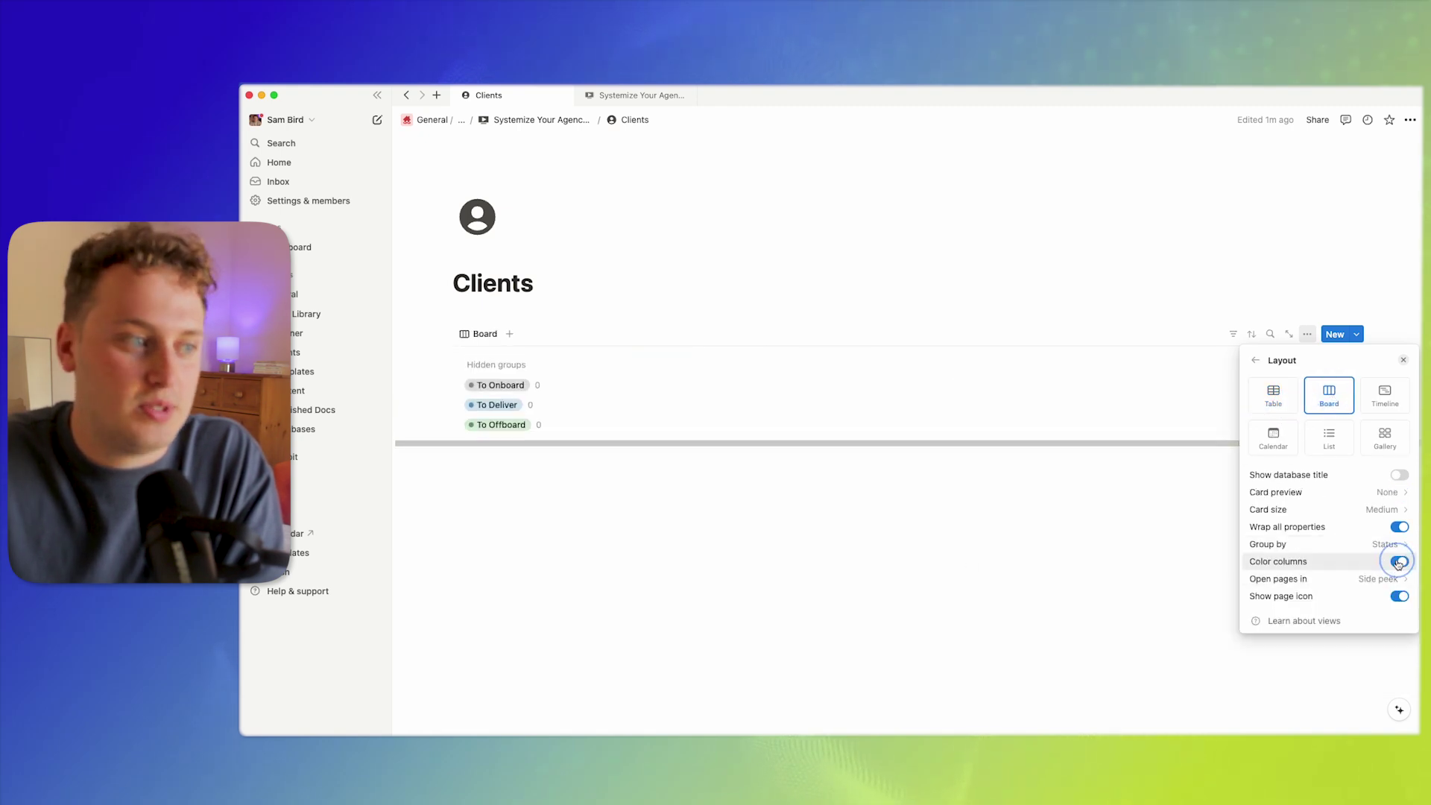
pyautogui.click(1381, 510)
pyautogui.click(1307, 566)
pyautogui.click(1256, 360)
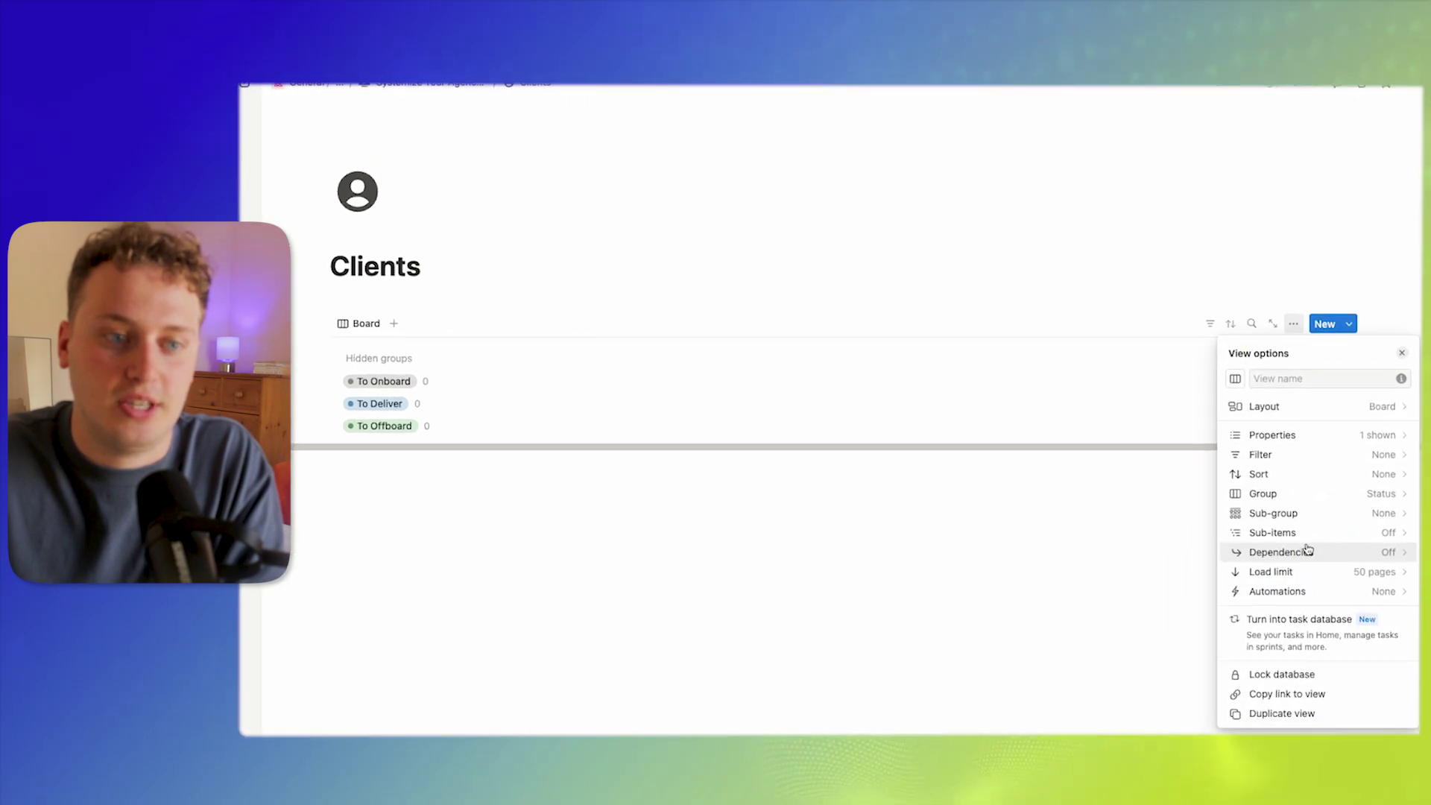
# Step: Turn off Hide empty groups in the board's grouping settings so all three status columns are displayed
pyautogui.click(1290, 494)
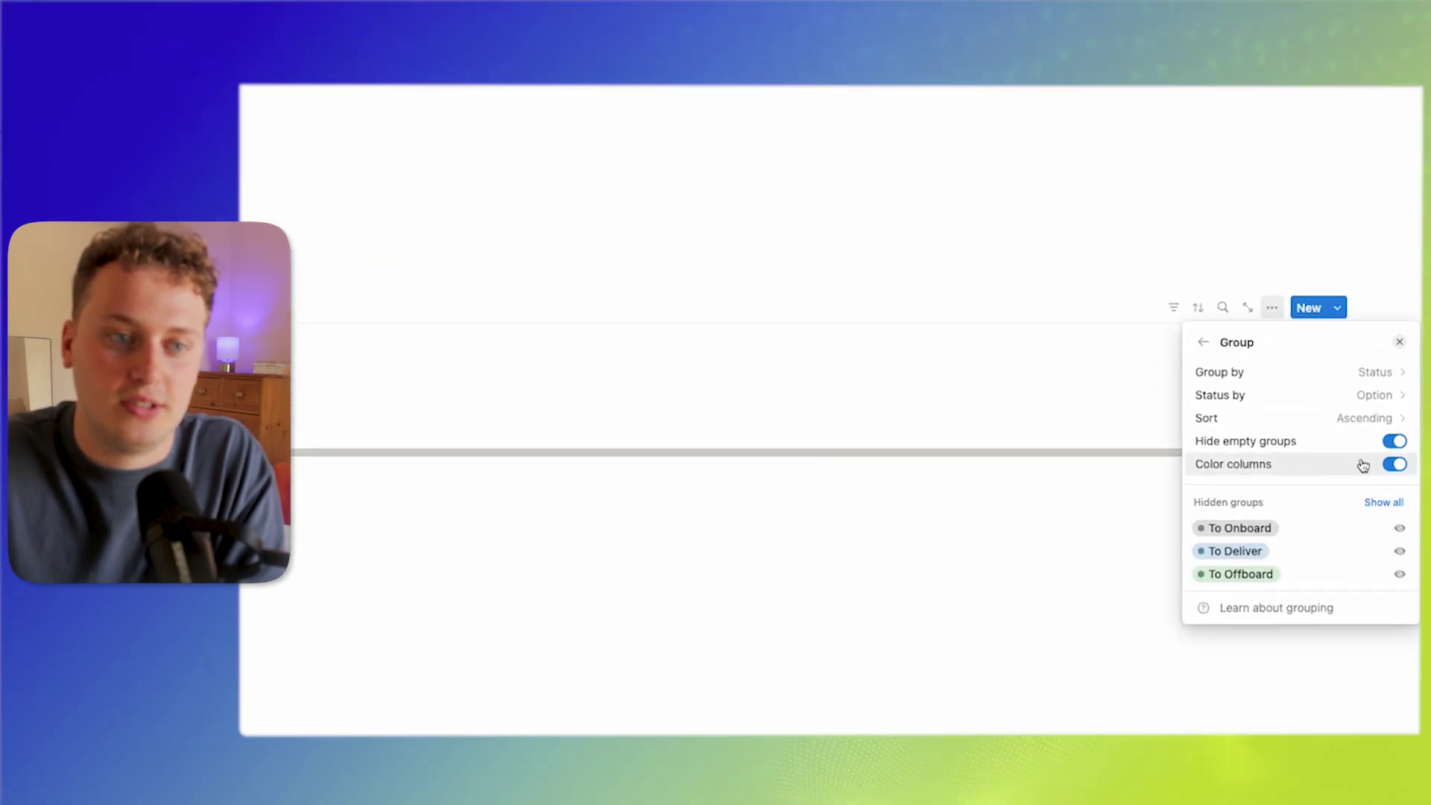
pyautogui.click(1392, 443)
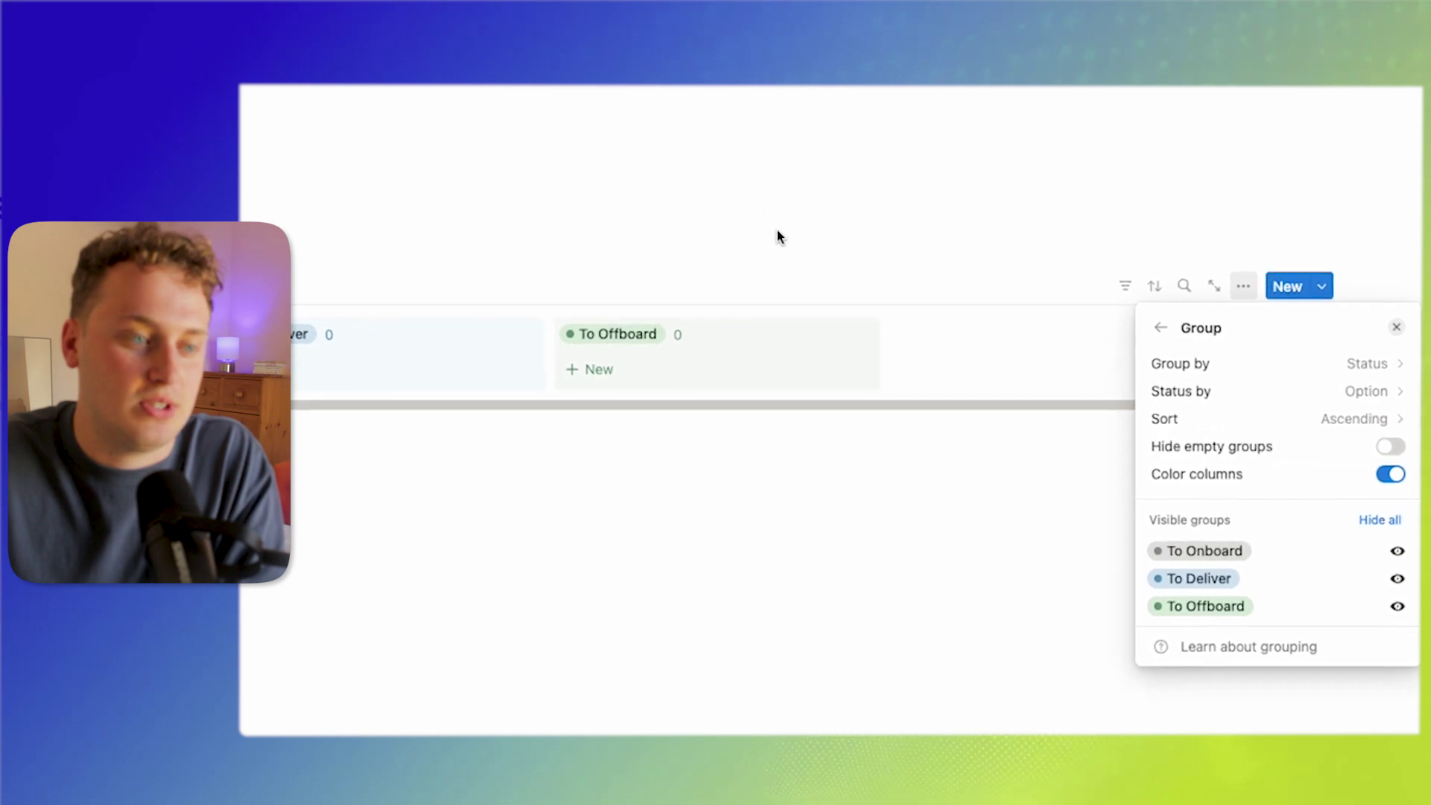
pyautogui.click(926, 292)
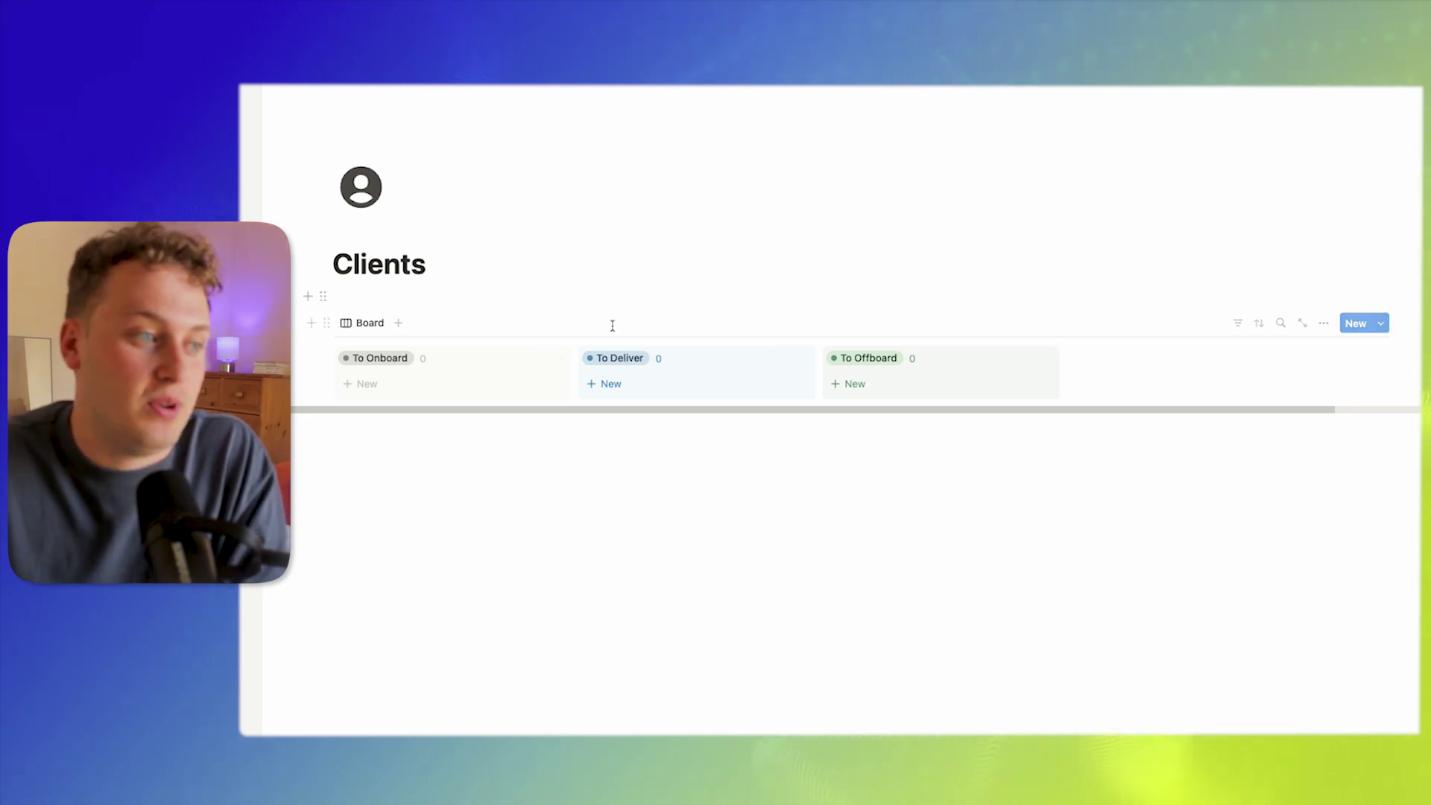
# Step: Create a client project card named "Acme Co" in the To Onboard column
pyautogui.click(357, 386)
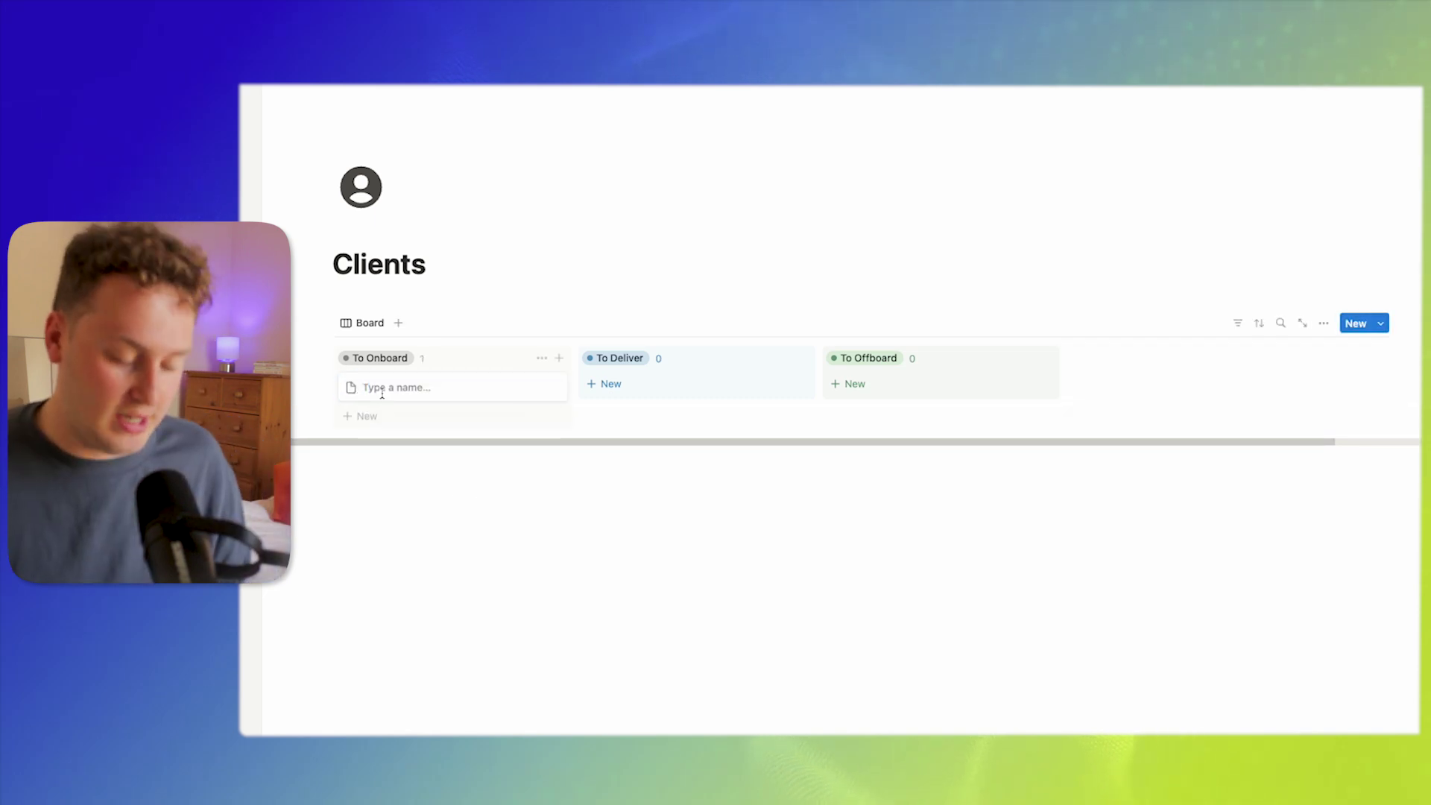
pyautogui.write('Acme Co')
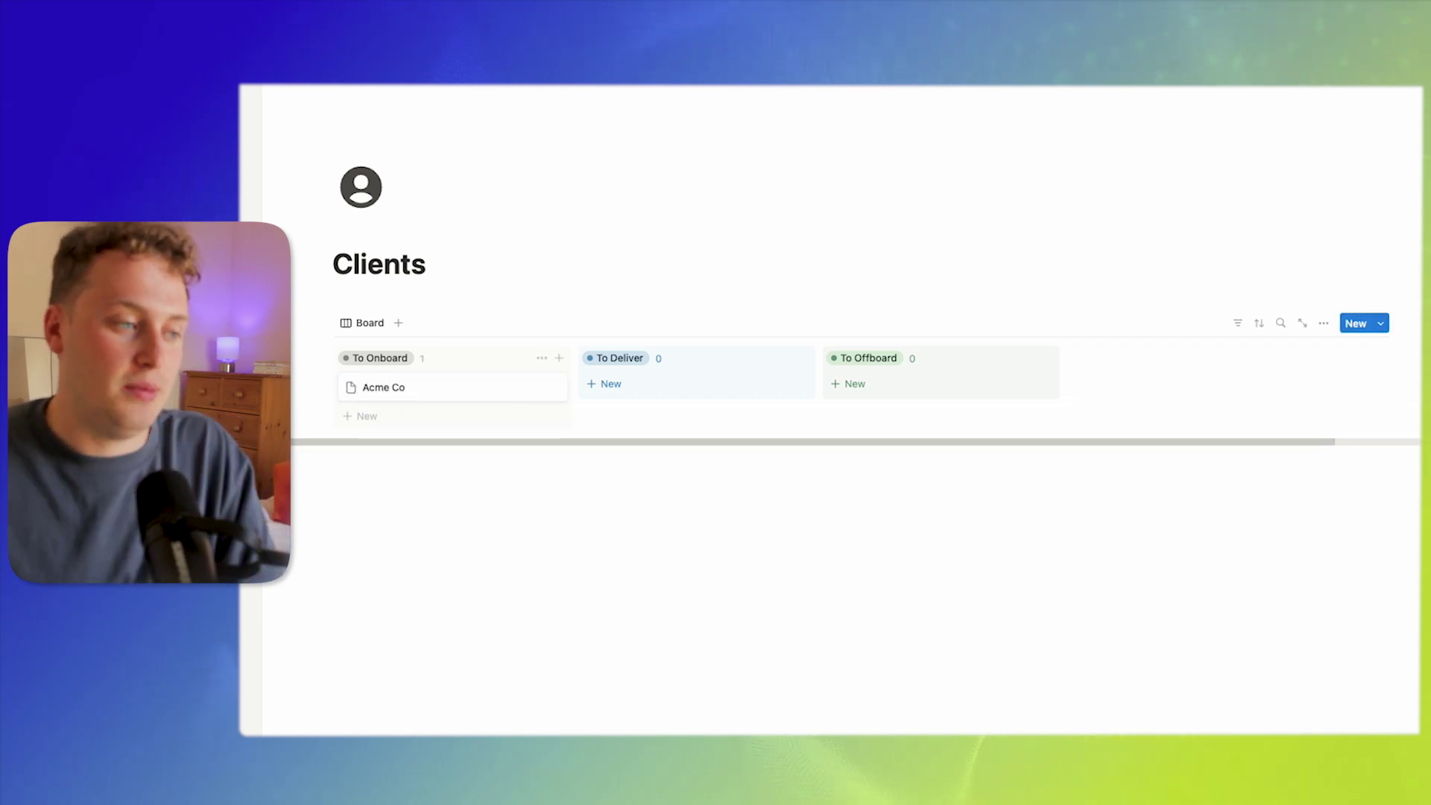
pyautogui.click(531, 575)
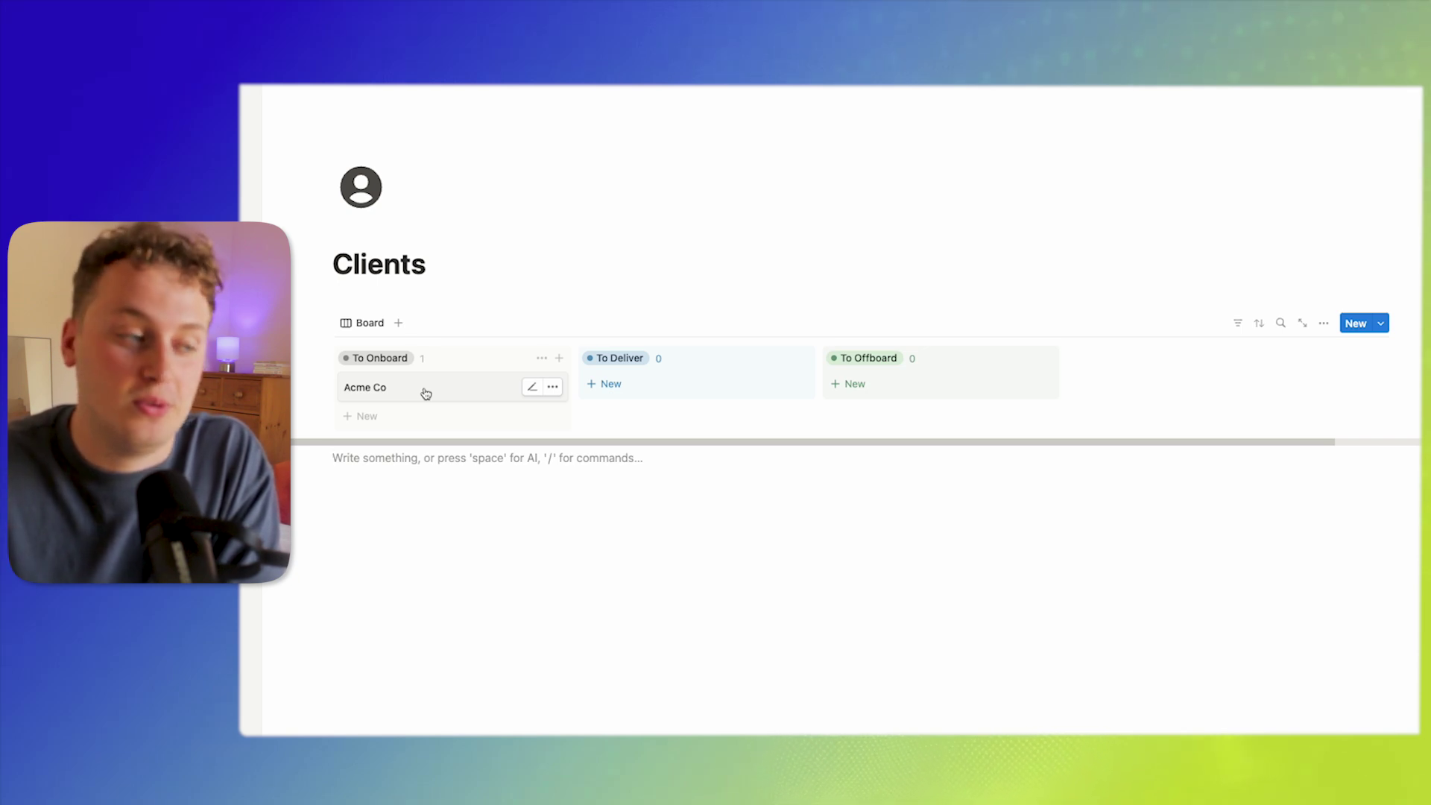
pyautogui.moveTo(426, 393); pyautogui.dragTo(399, 380)
pyautogui.click(515, 286)
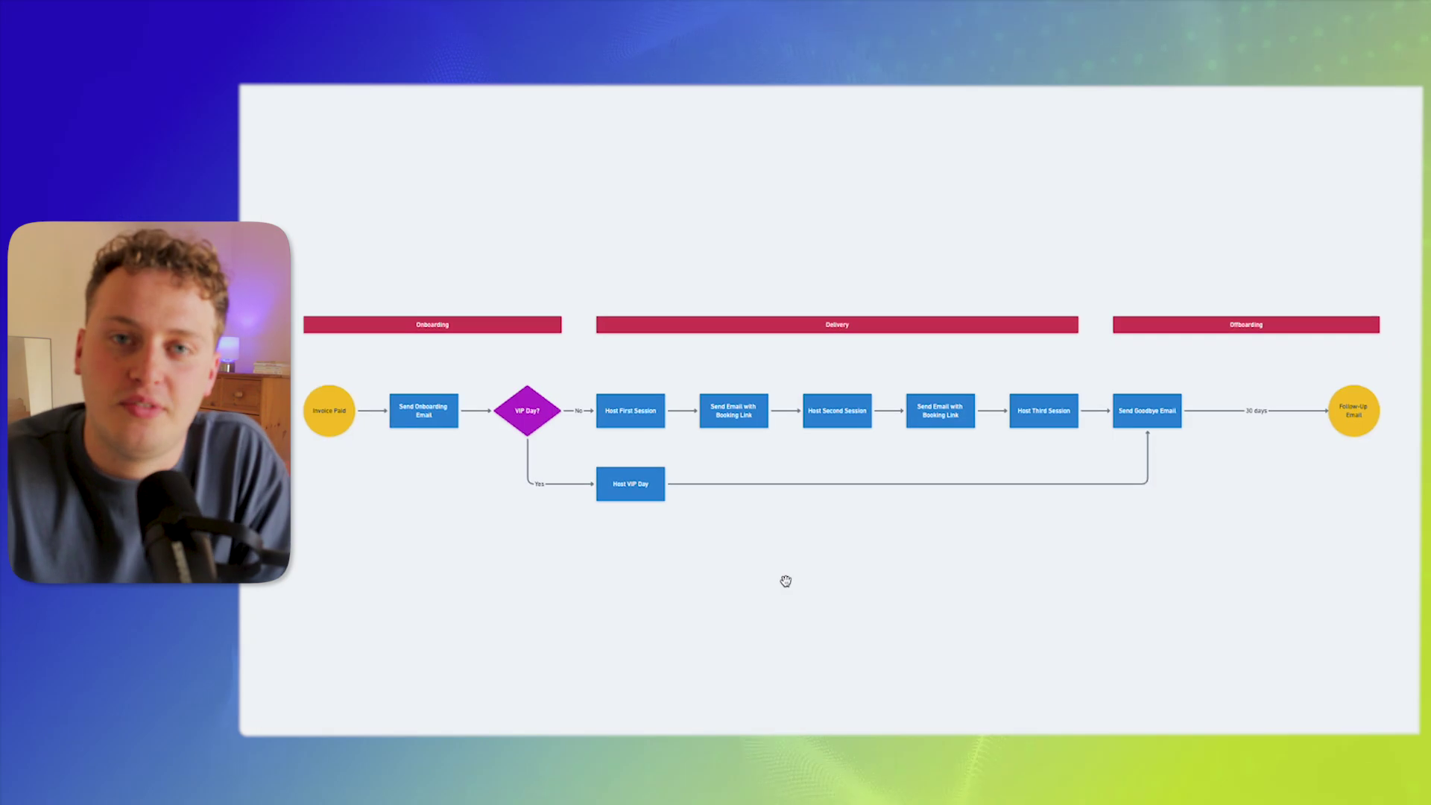
pyautogui.moveTo(788, 580); pyautogui.dragTo(796, 573)
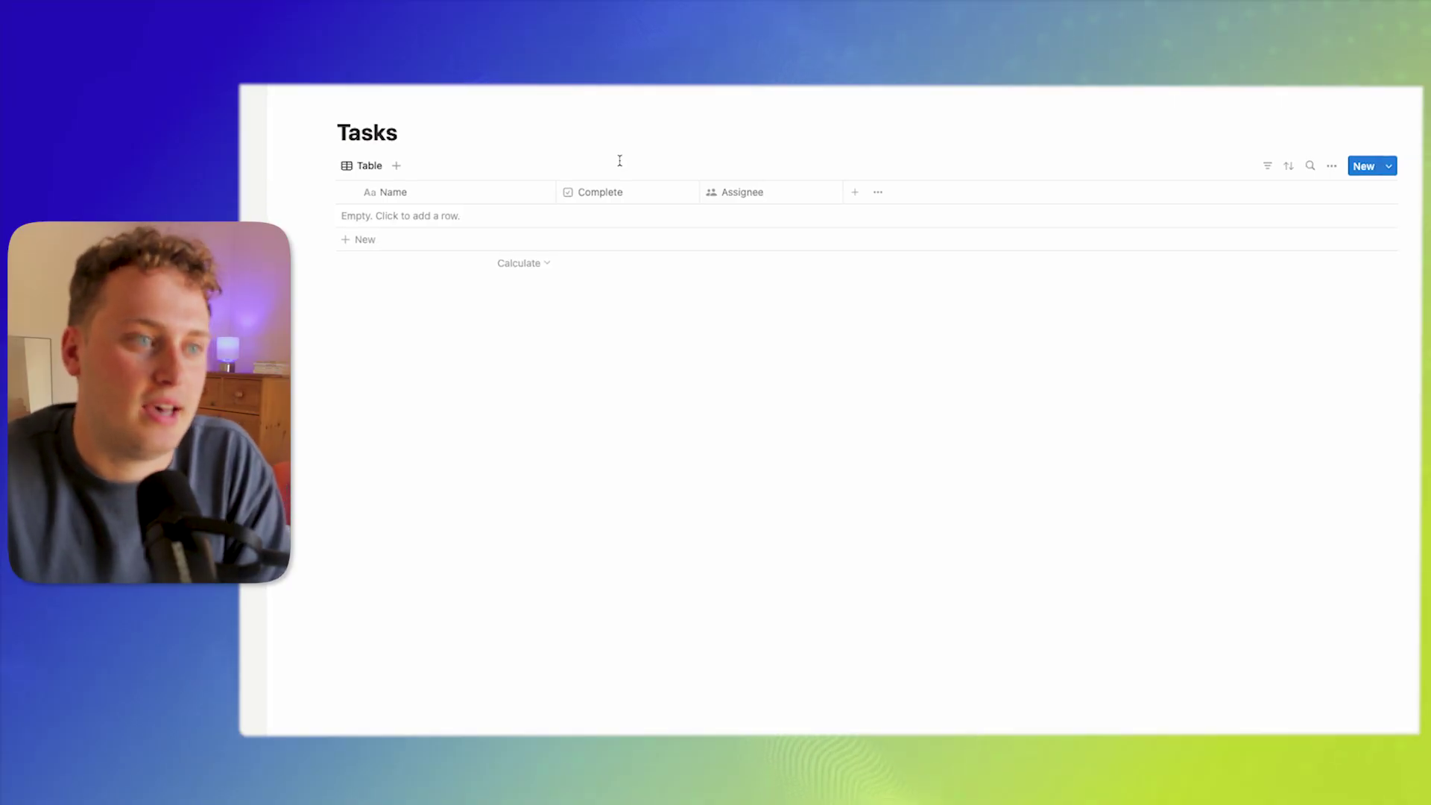
# Step: Add a relation property to the Tasks database that links it to Client Projects
pyautogui.click(855, 192)
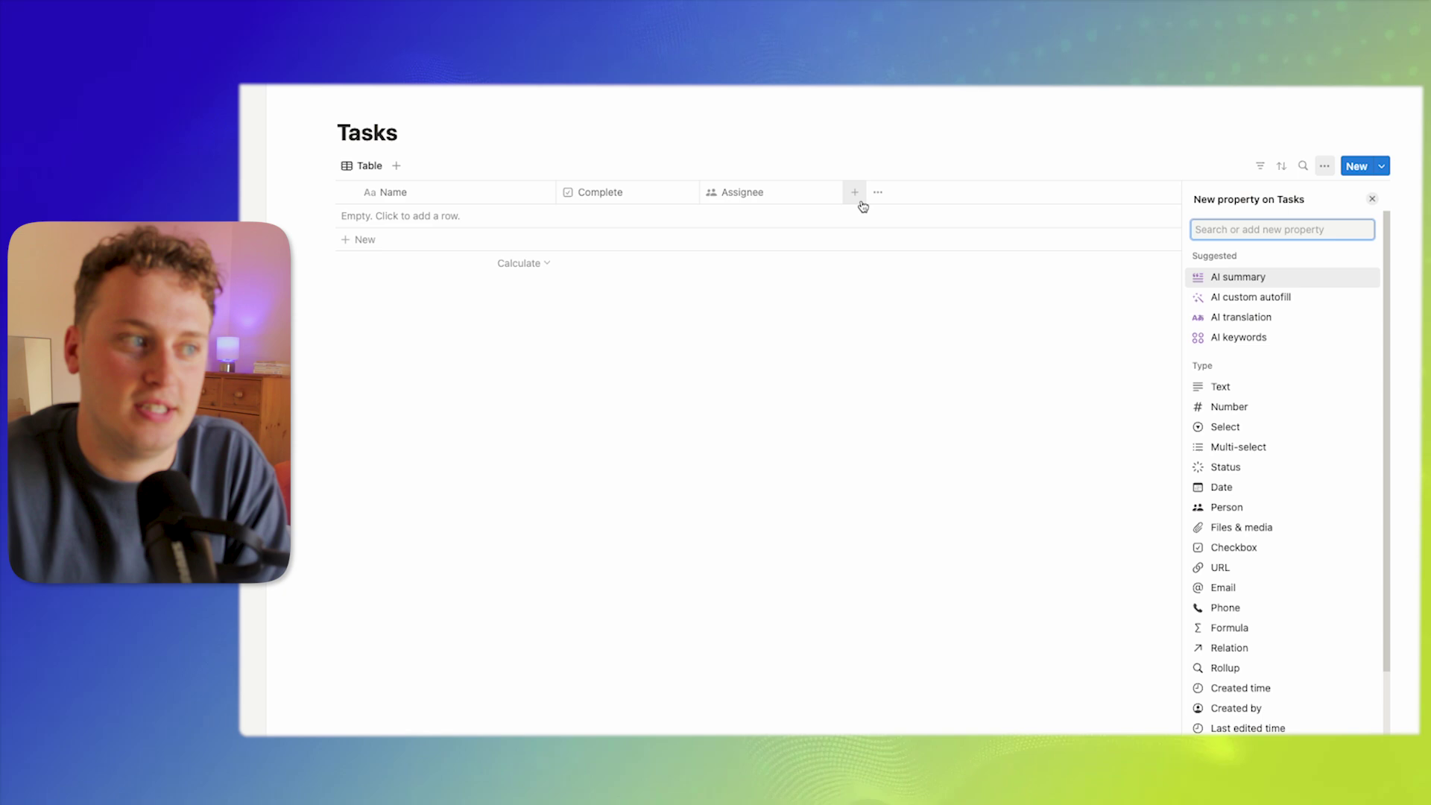
pyautogui.write('rel')
pyautogui.click(1230, 277)
pyautogui.click(1267, 301)
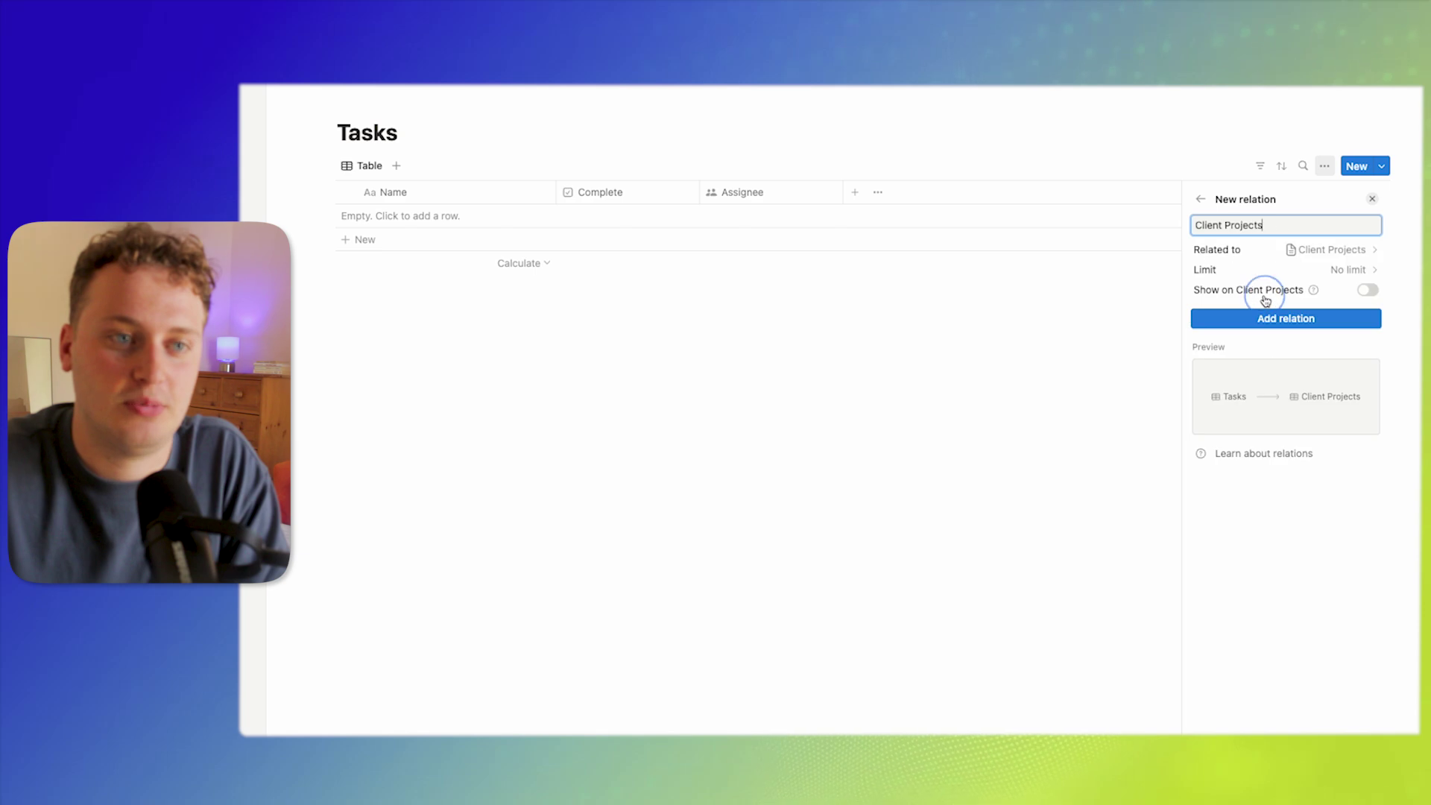
pyautogui.click(1276, 319)
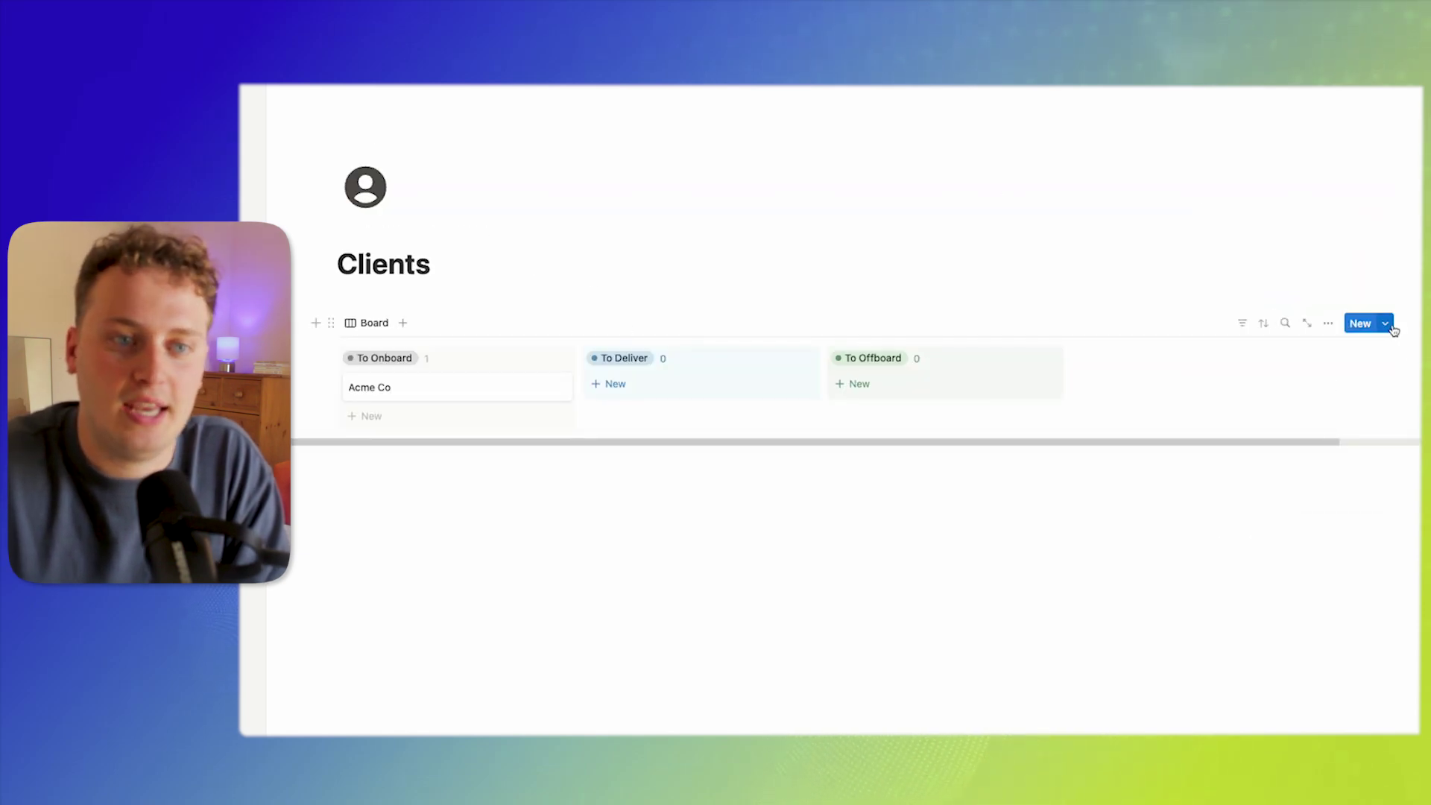
# Step: Create a new Client Projects template and give it the circled person icon
pyautogui.click(1386, 325)
pyautogui.click(1301, 418)
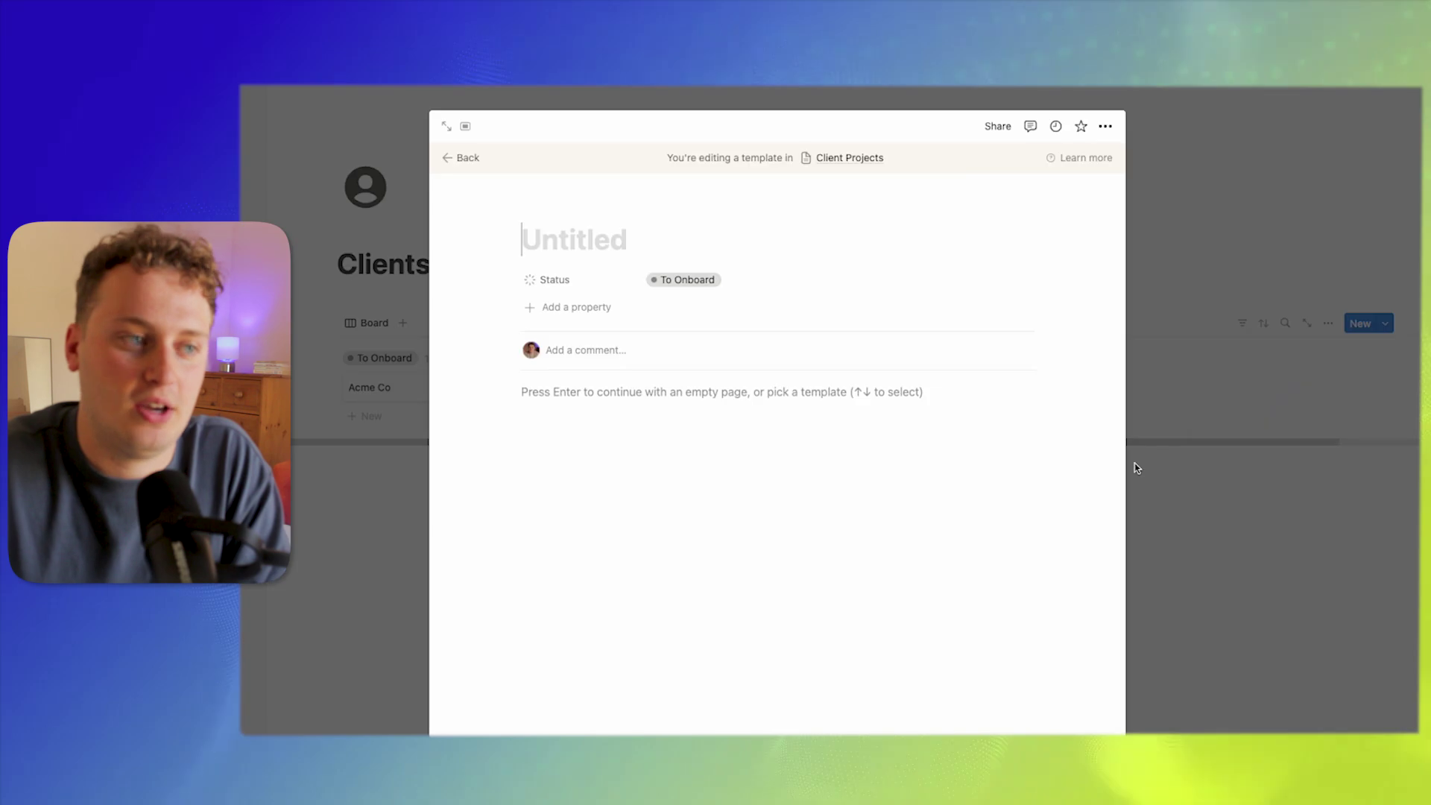
pyautogui.click(548, 208)
pyautogui.click(469, 316)
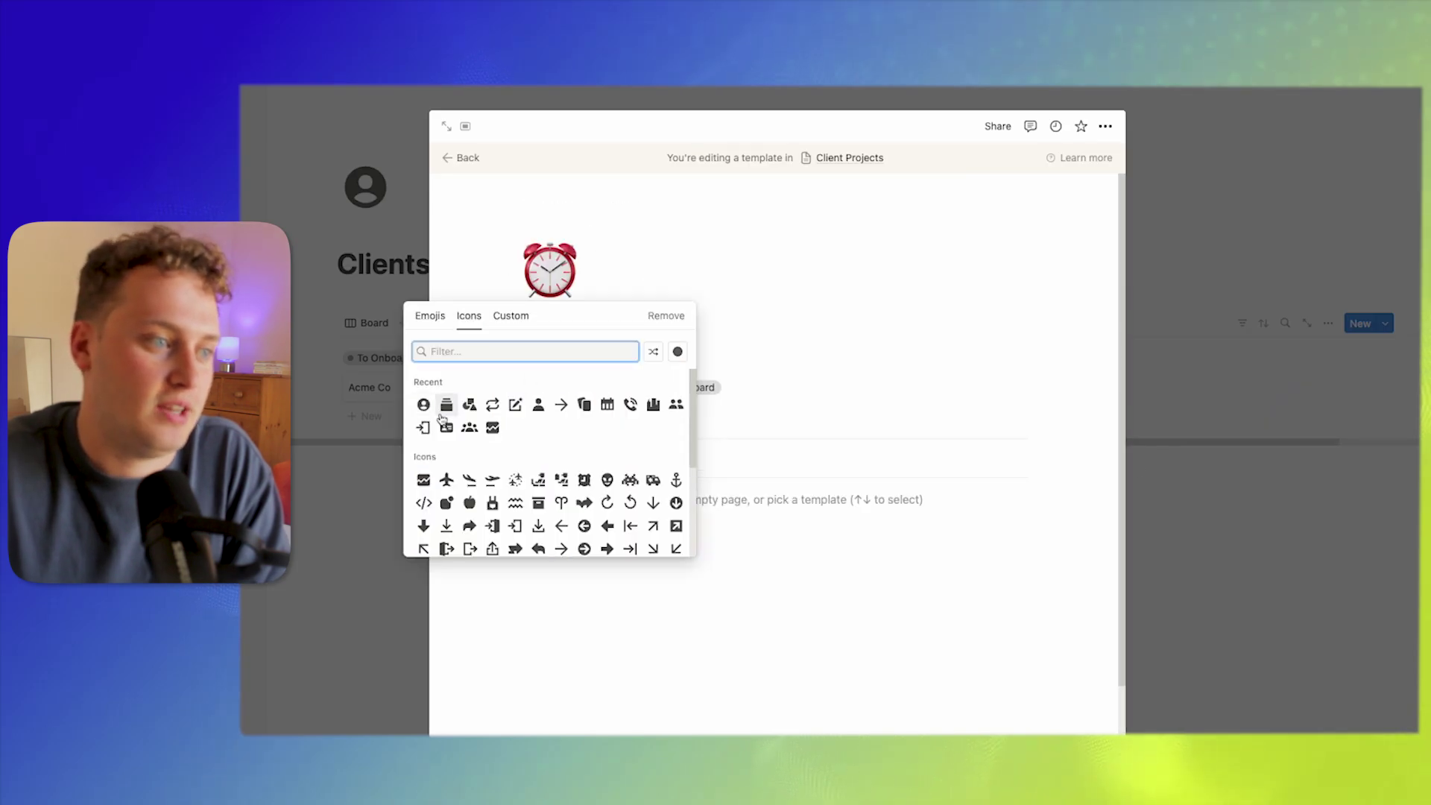
pyautogui.click(423, 406)
# Step: Insert a linked view of the Tasks database in the template body, using its existing Table view
pyautogui.click(561, 501)
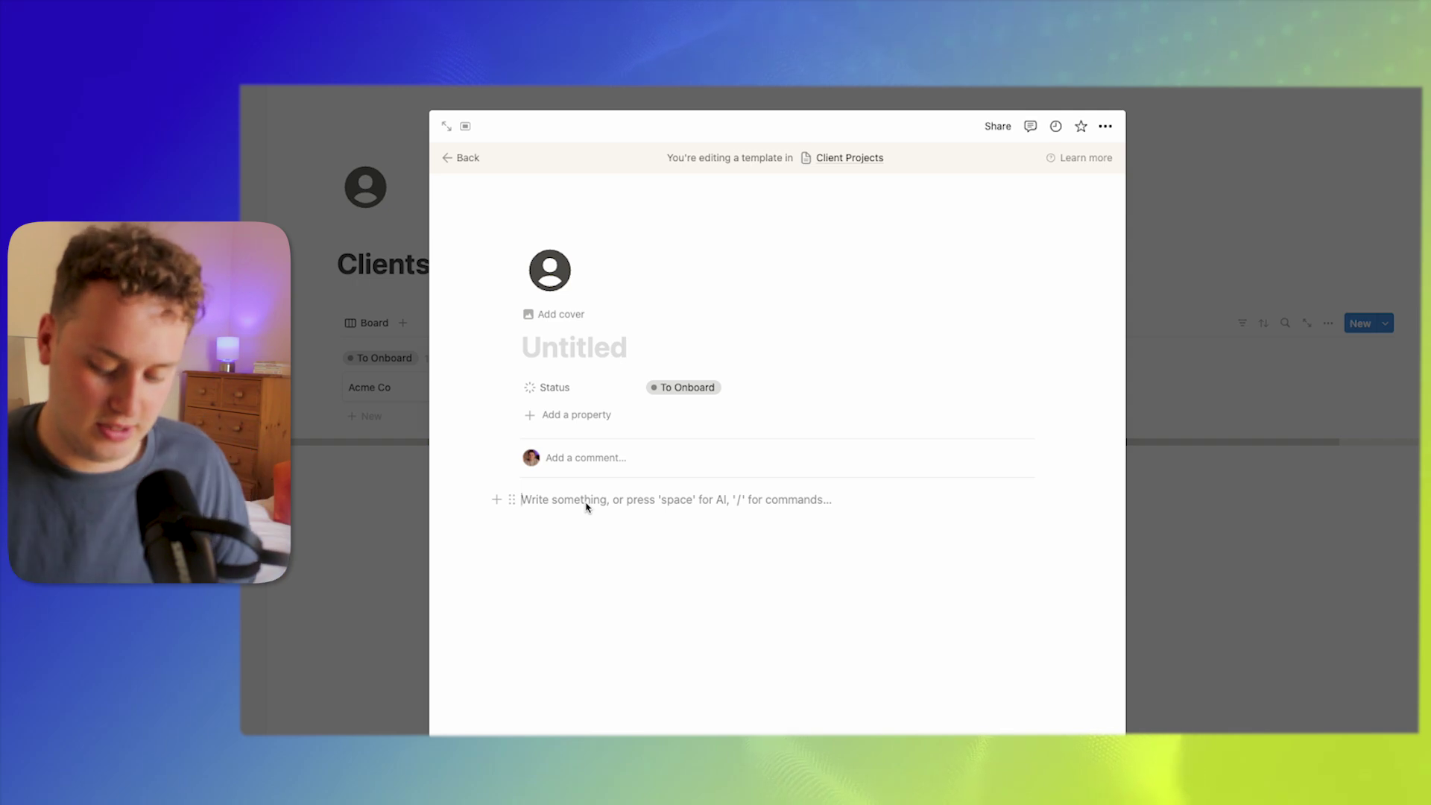
pyautogui.write('/linked')
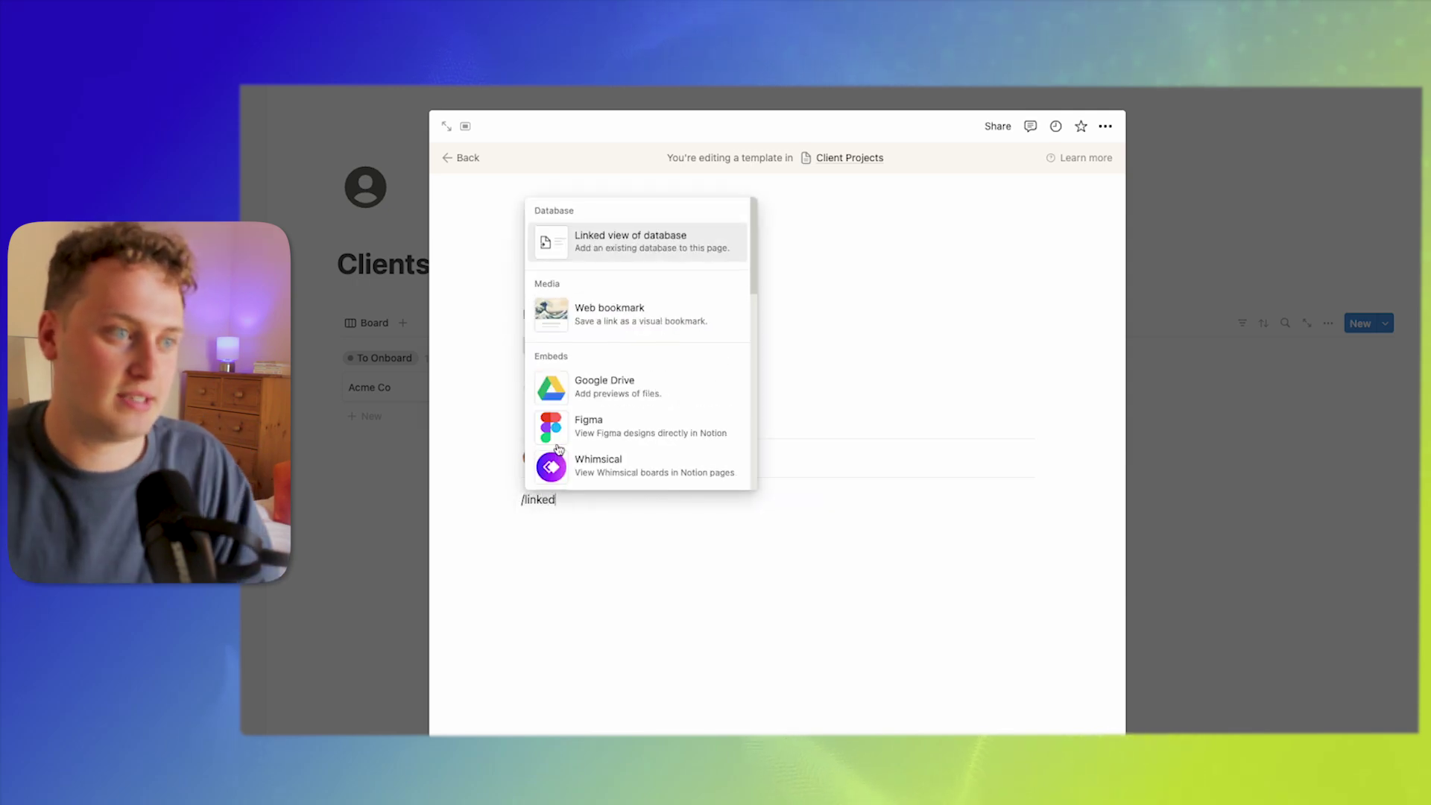
pyautogui.press('Return')
pyautogui.click(1111, 317)
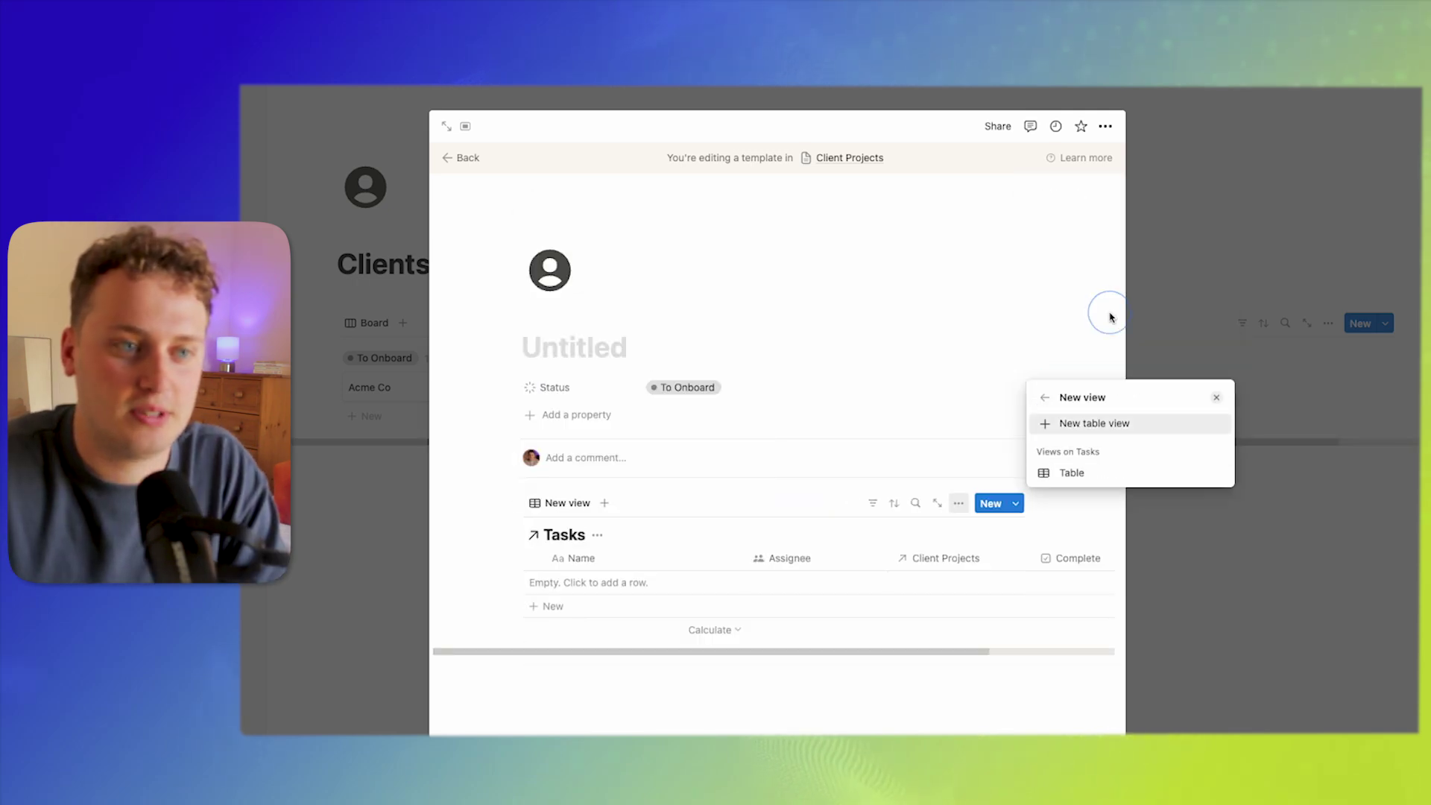
pyautogui.click(1091, 471)
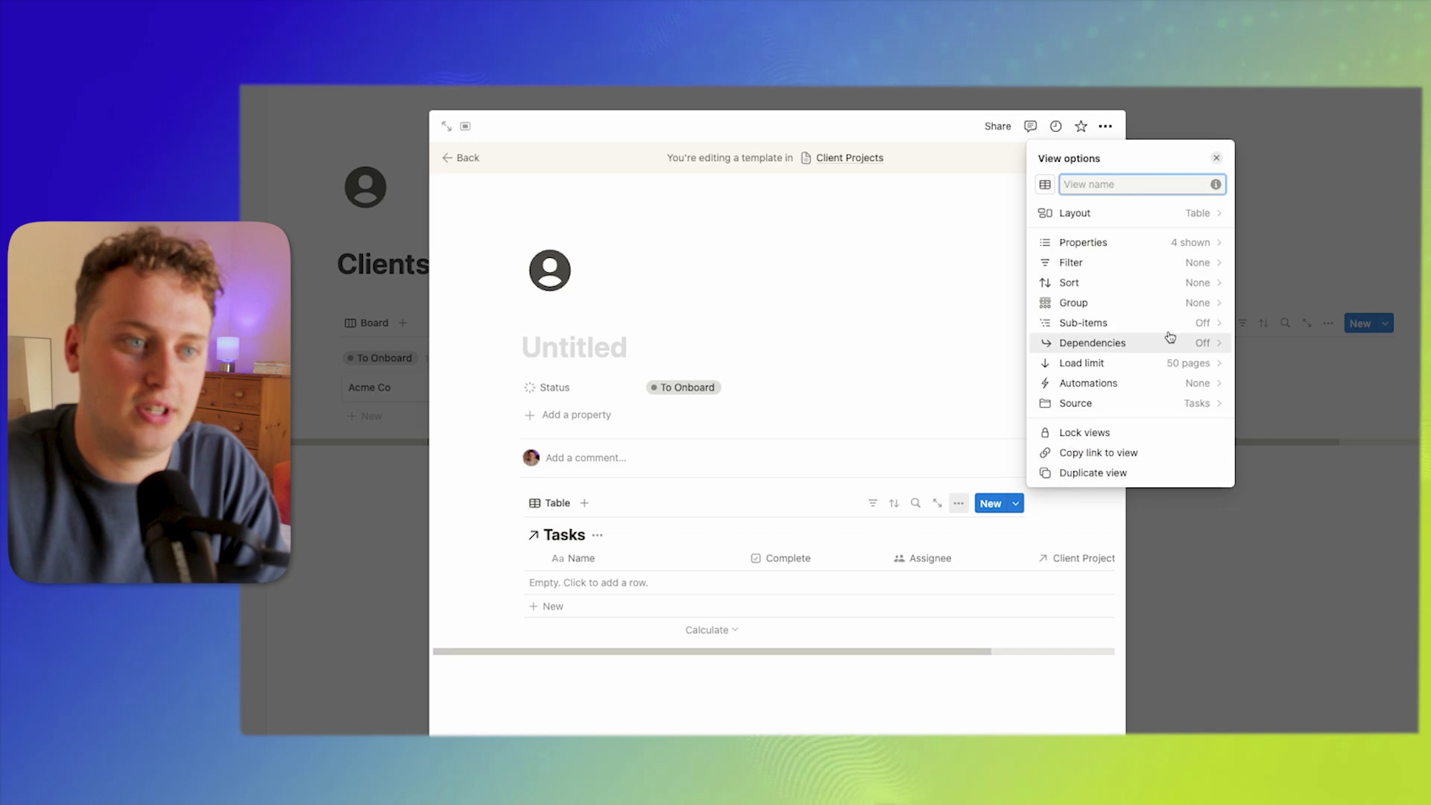
# Step: Filter the template's Tasks view to Client Projects containing the Untitled template itself, save the filter for everyone, and close the template
pyautogui.click(1115, 263)
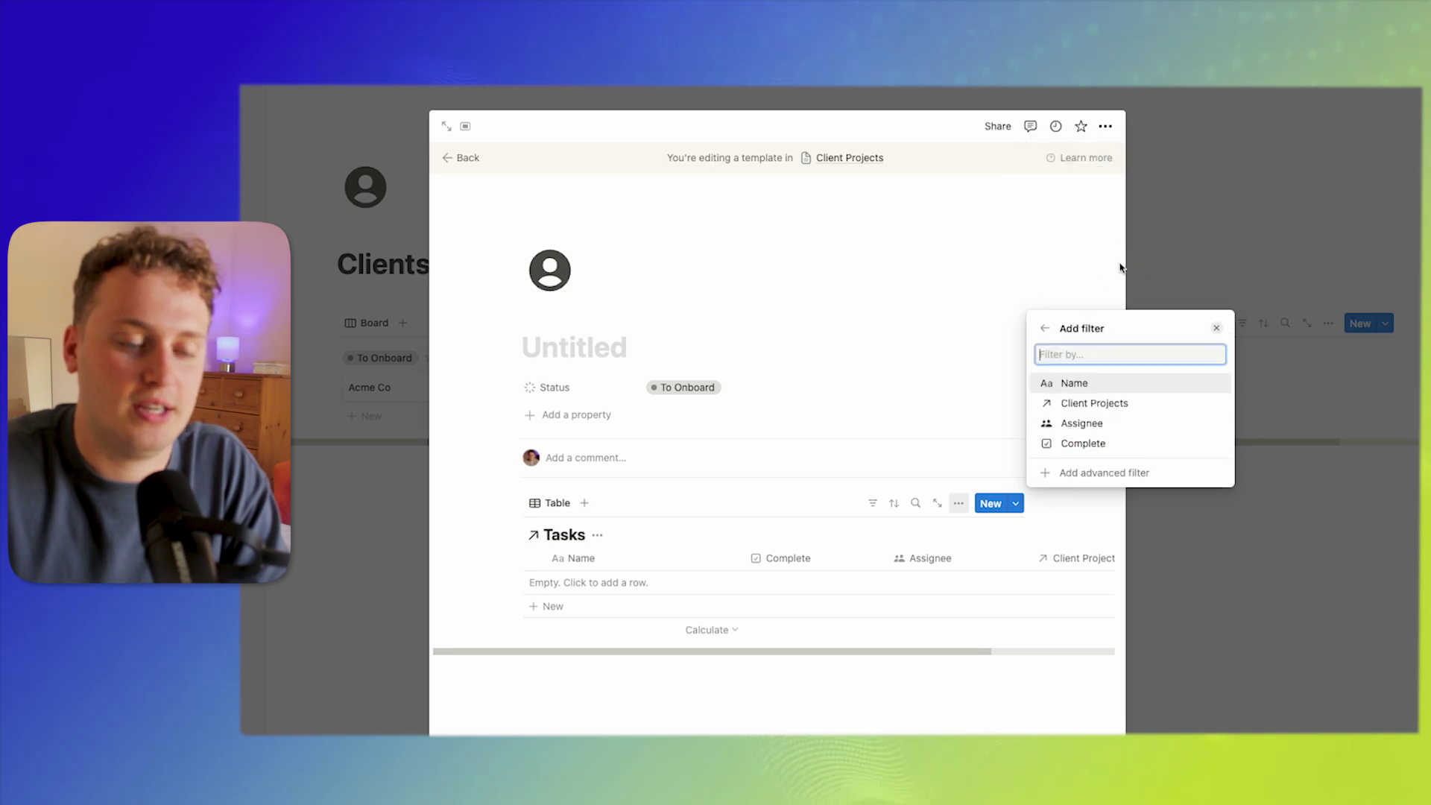
pyautogui.click(1122, 409)
pyautogui.click(1143, 389)
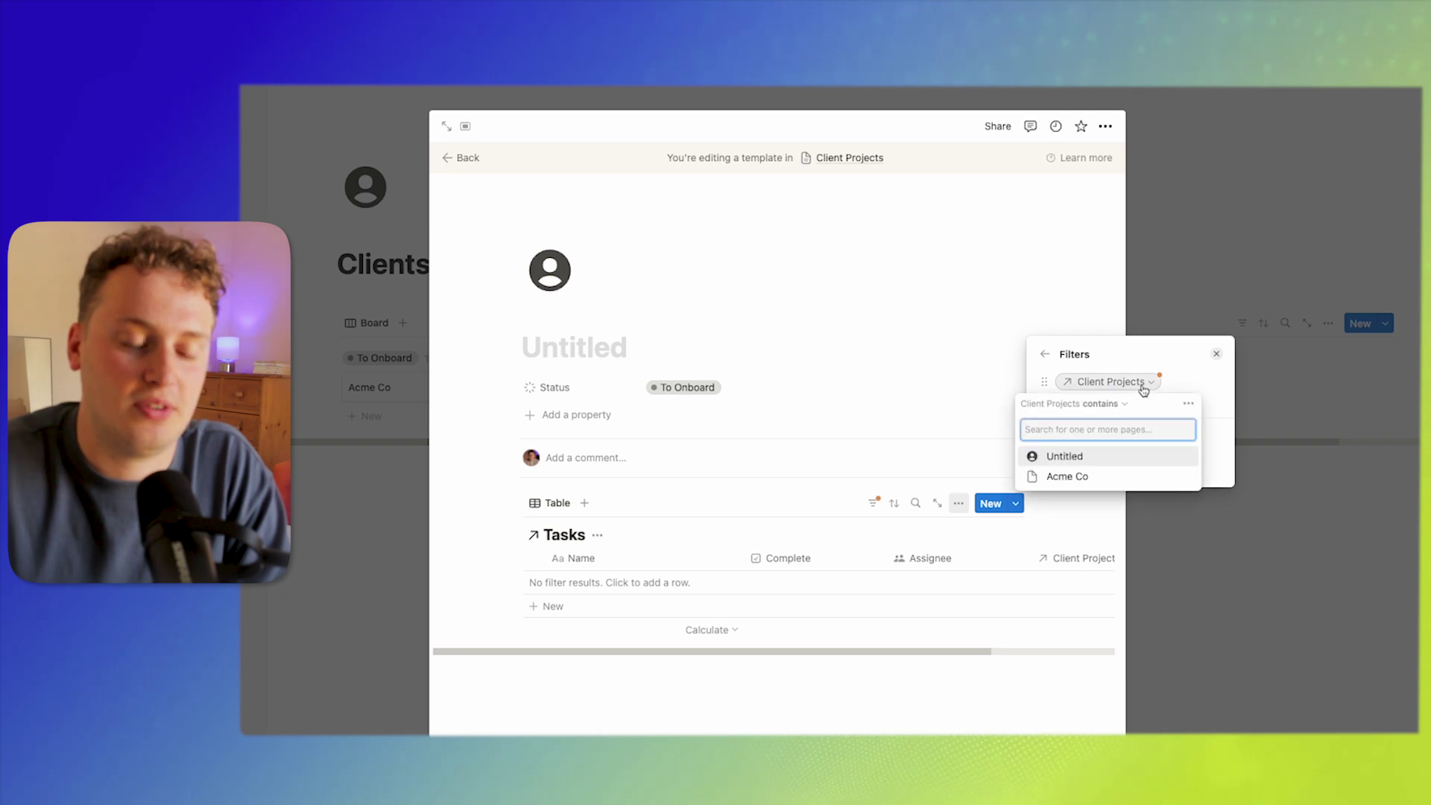
pyautogui.click(1090, 457)
pyautogui.click(1125, 358)
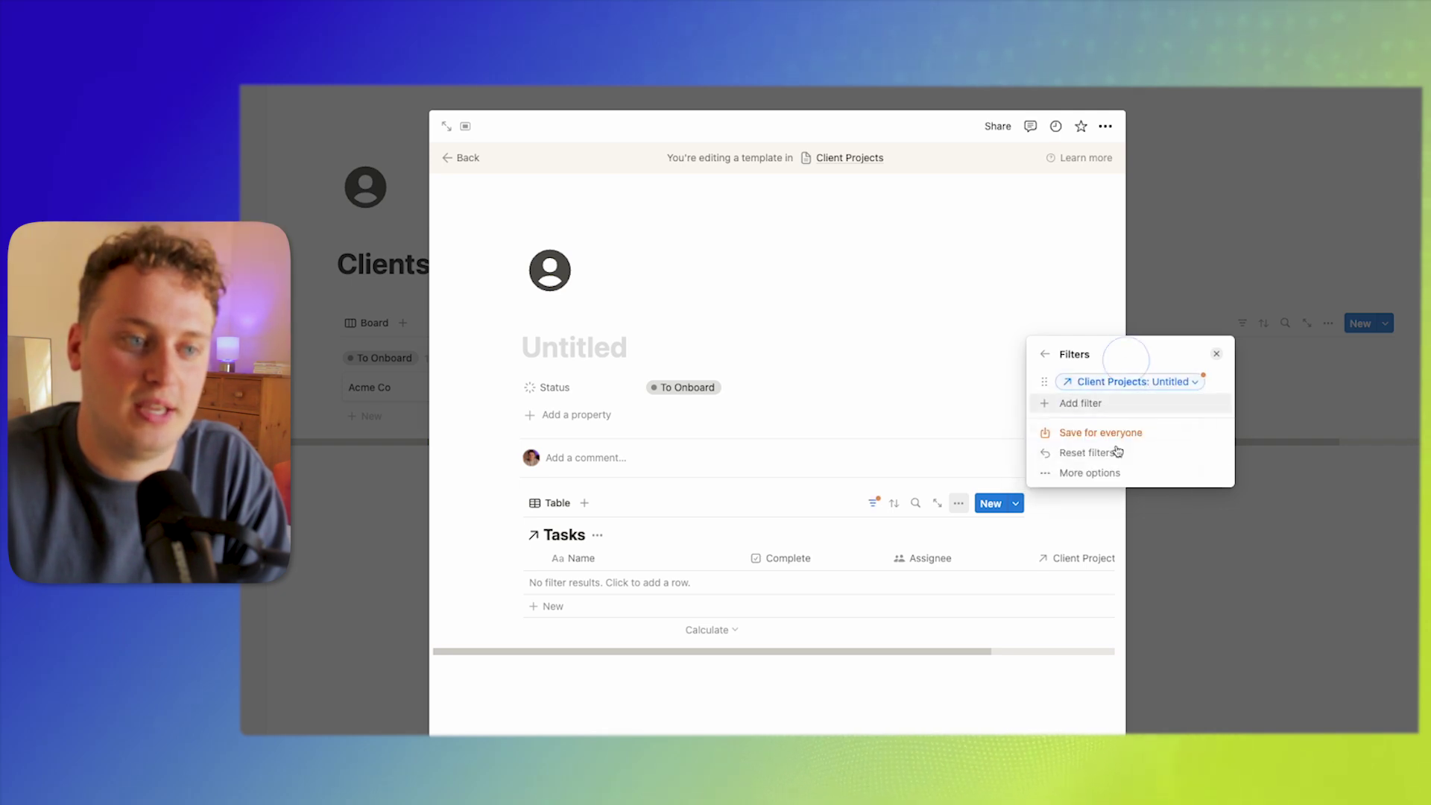
pyautogui.click(1003, 464)
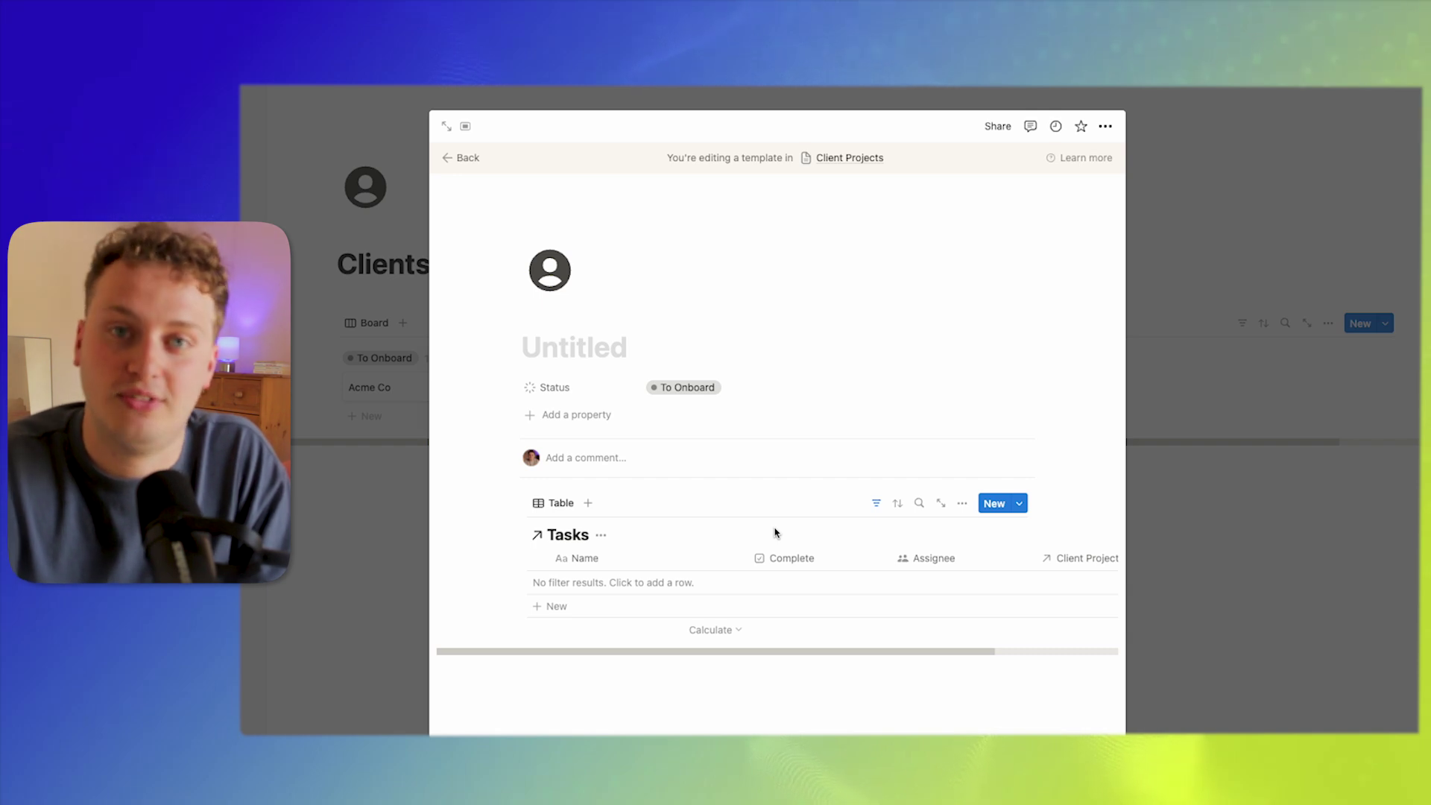
pyautogui.press('Escape')
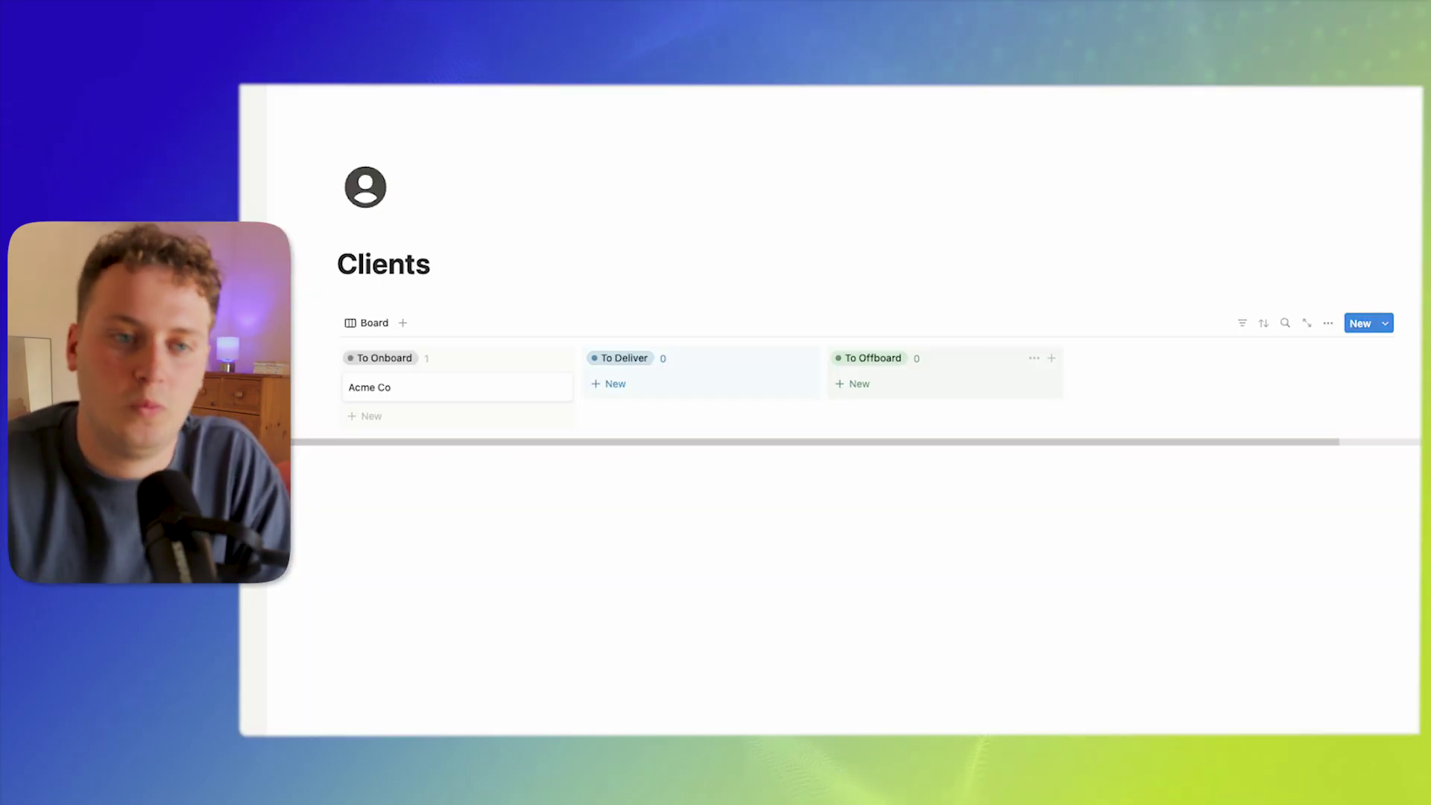
# Step: Set the Untitled template as the default for all views in Client Projects
pyautogui.click(1388, 330)
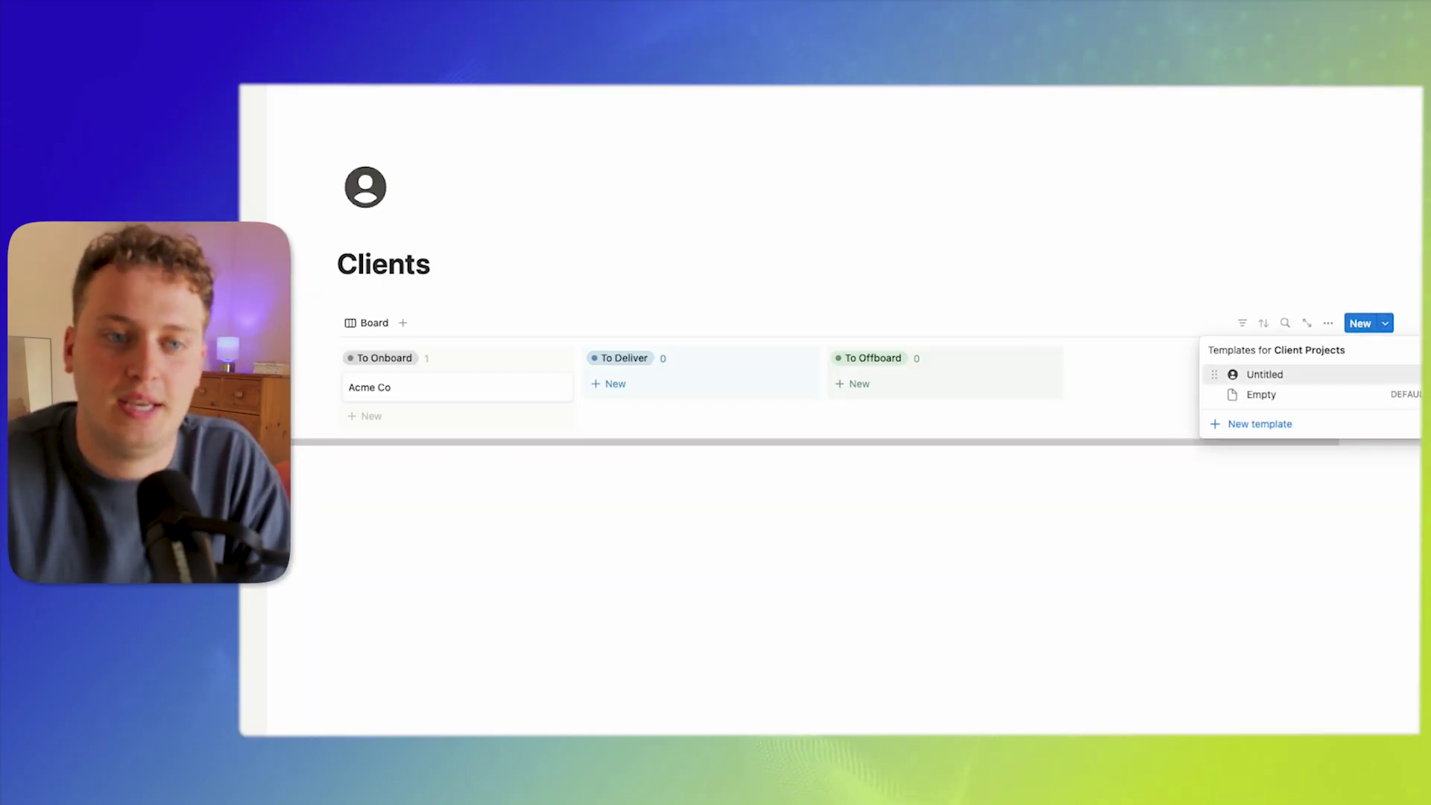
pyautogui.click(1409, 375)
pyautogui.click(1320, 354)
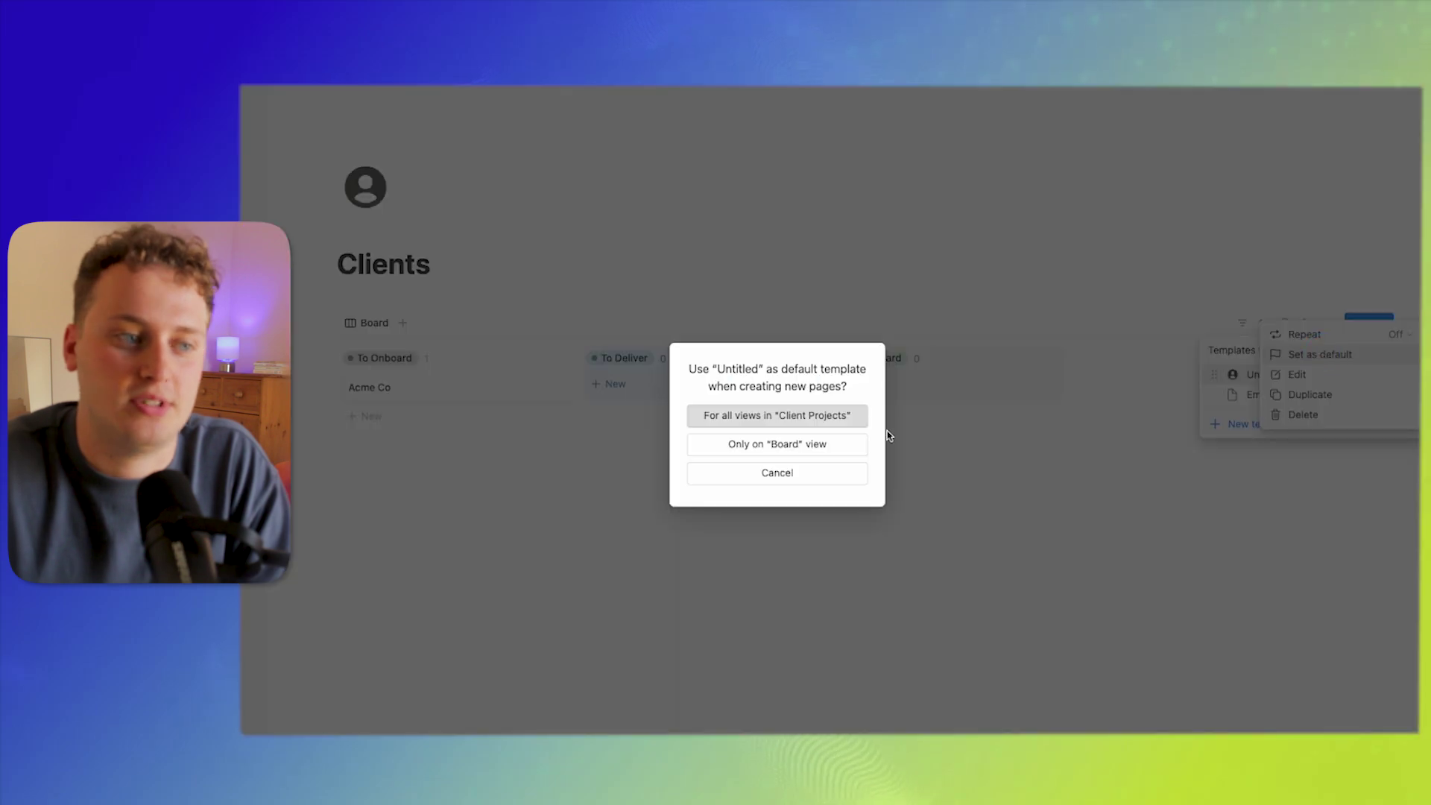
pyautogui.click(807, 420)
pyautogui.click(904, 262)
# Step: Add an unnamed test card in the To Onboard column and open it to check the template's Tasks table
pyautogui.click(367, 416)
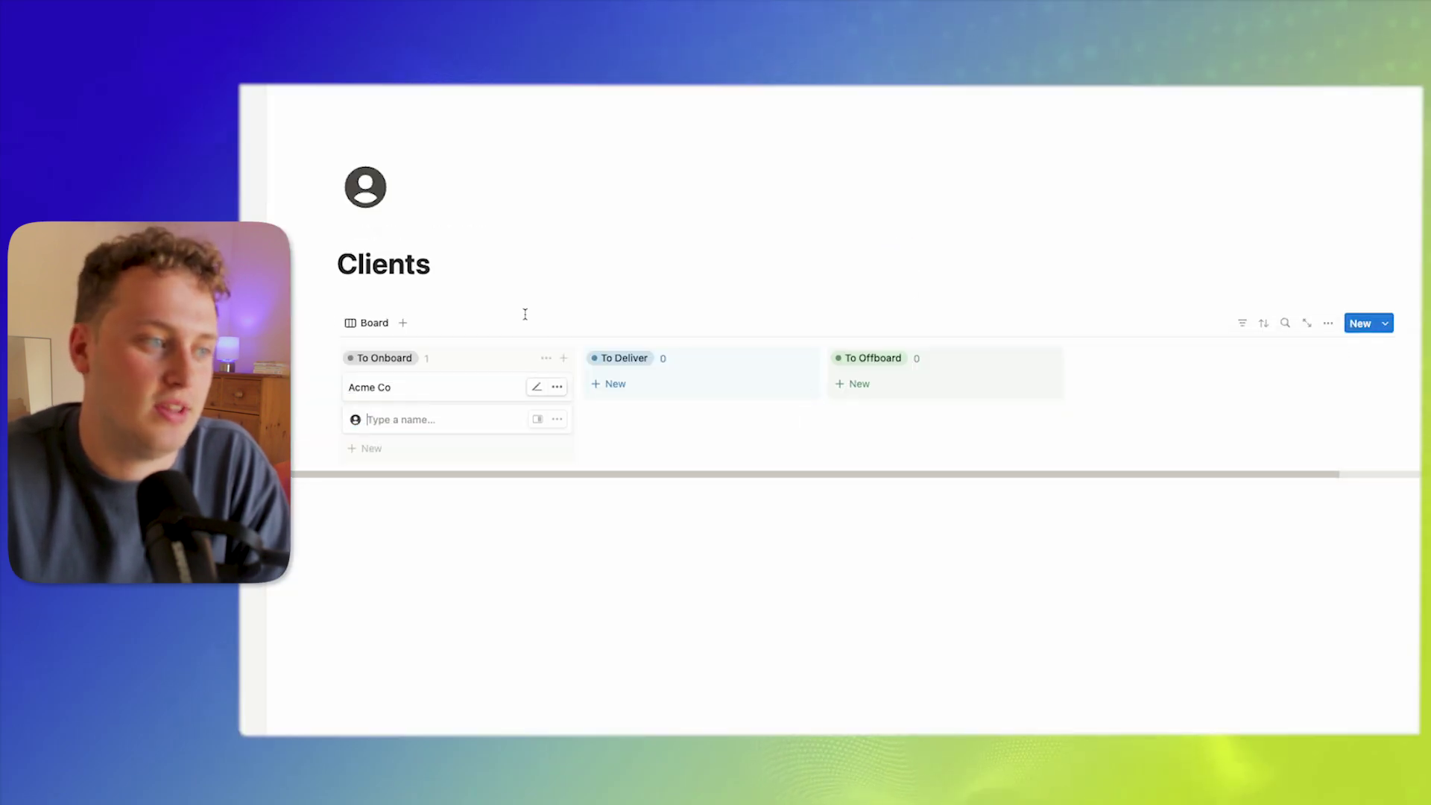
pyautogui.click(491, 421)
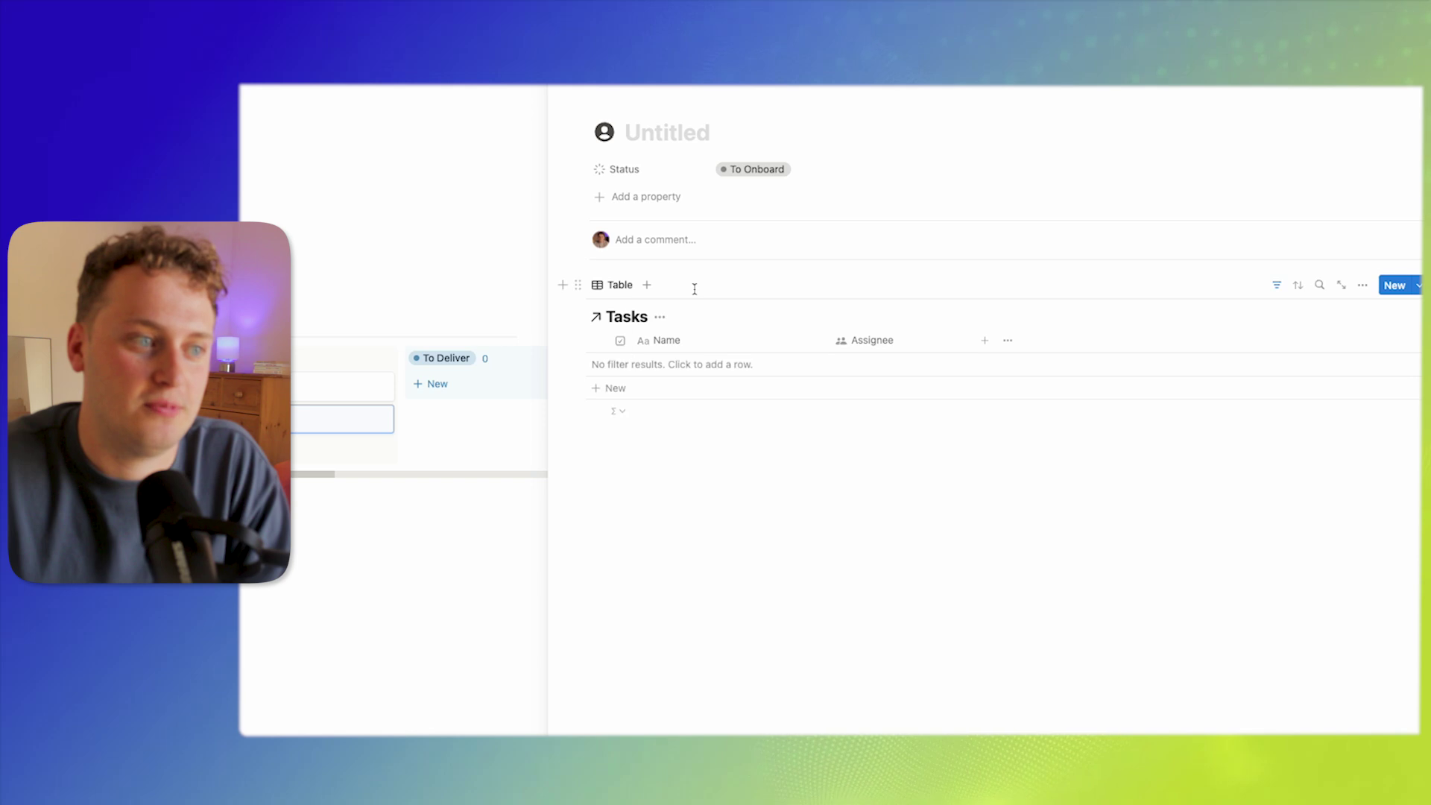
pyautogui.press('Escape')
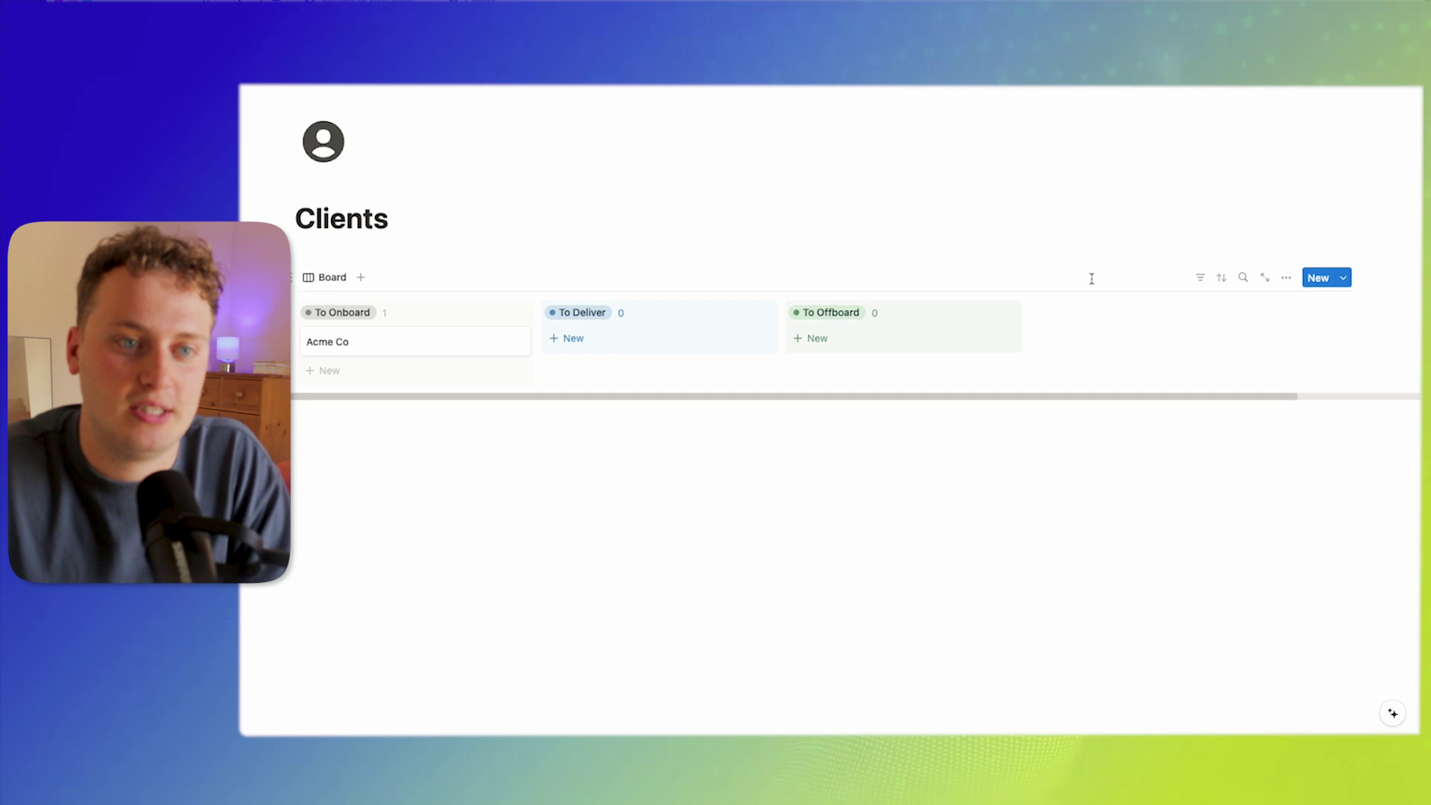
# Step: Start a new automation for the Client Projects database and name it "To Onboard Tasks"
pyautogui.click(1286, 277)
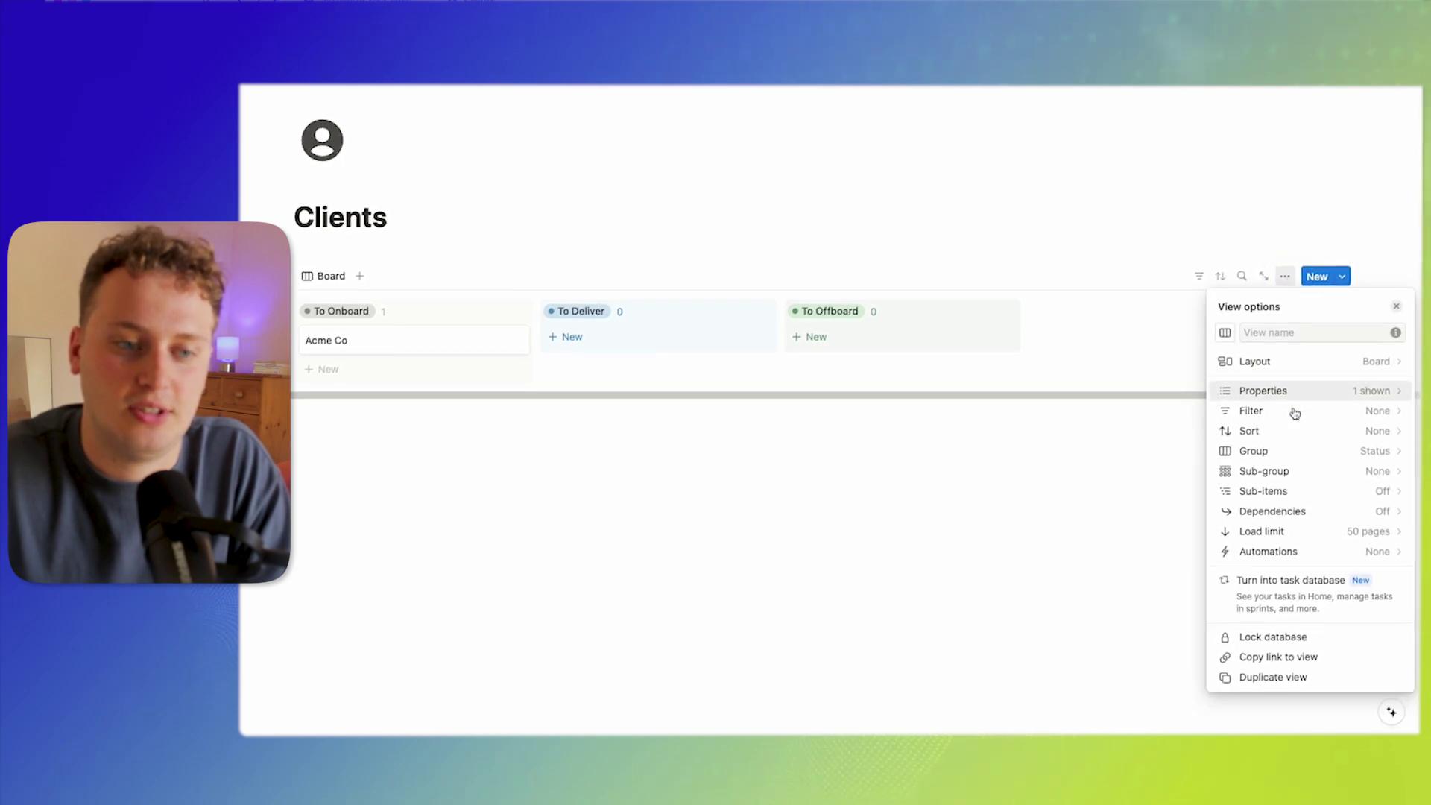
pyautogui.click(1285, 553)
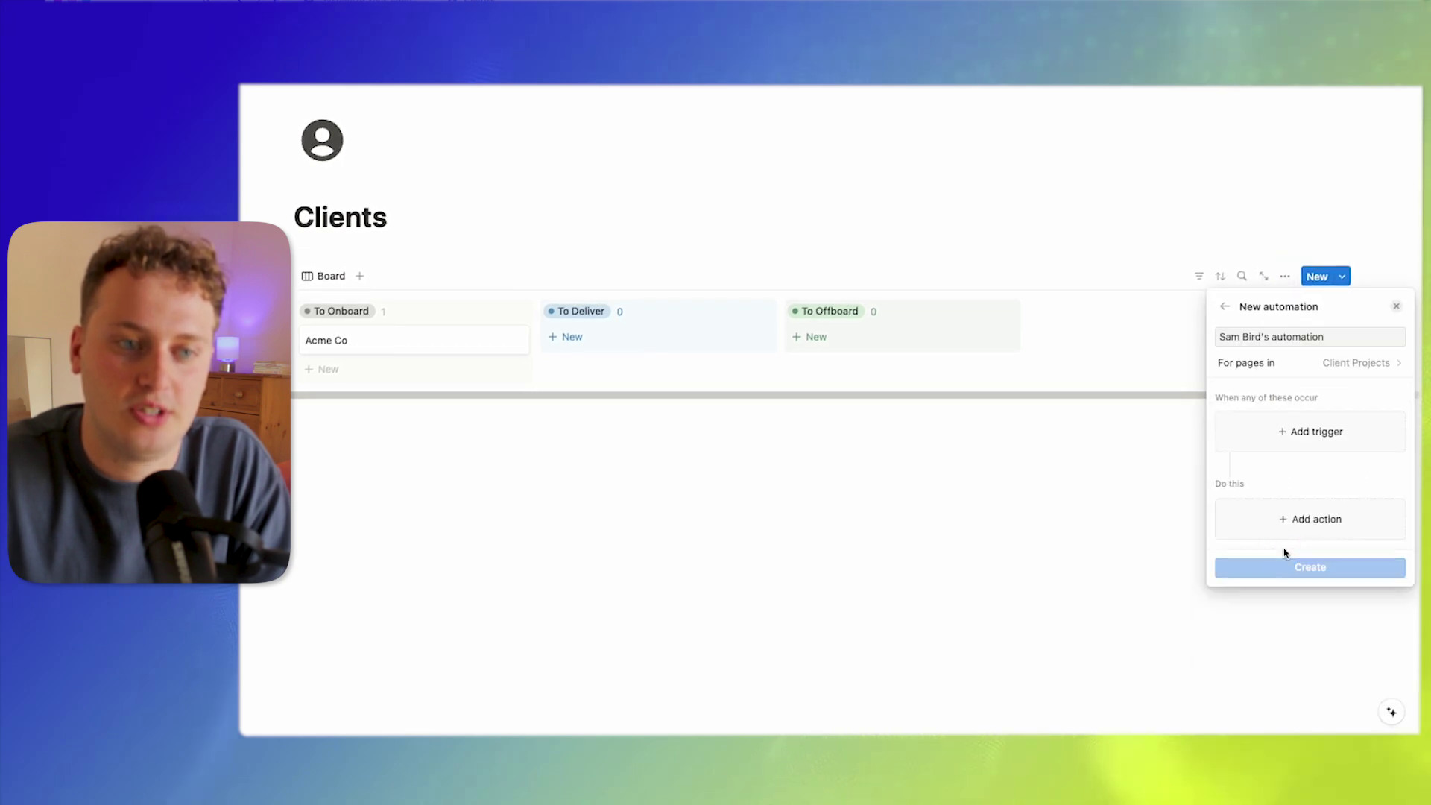
pyautogui.tripleClick(1281, 337)
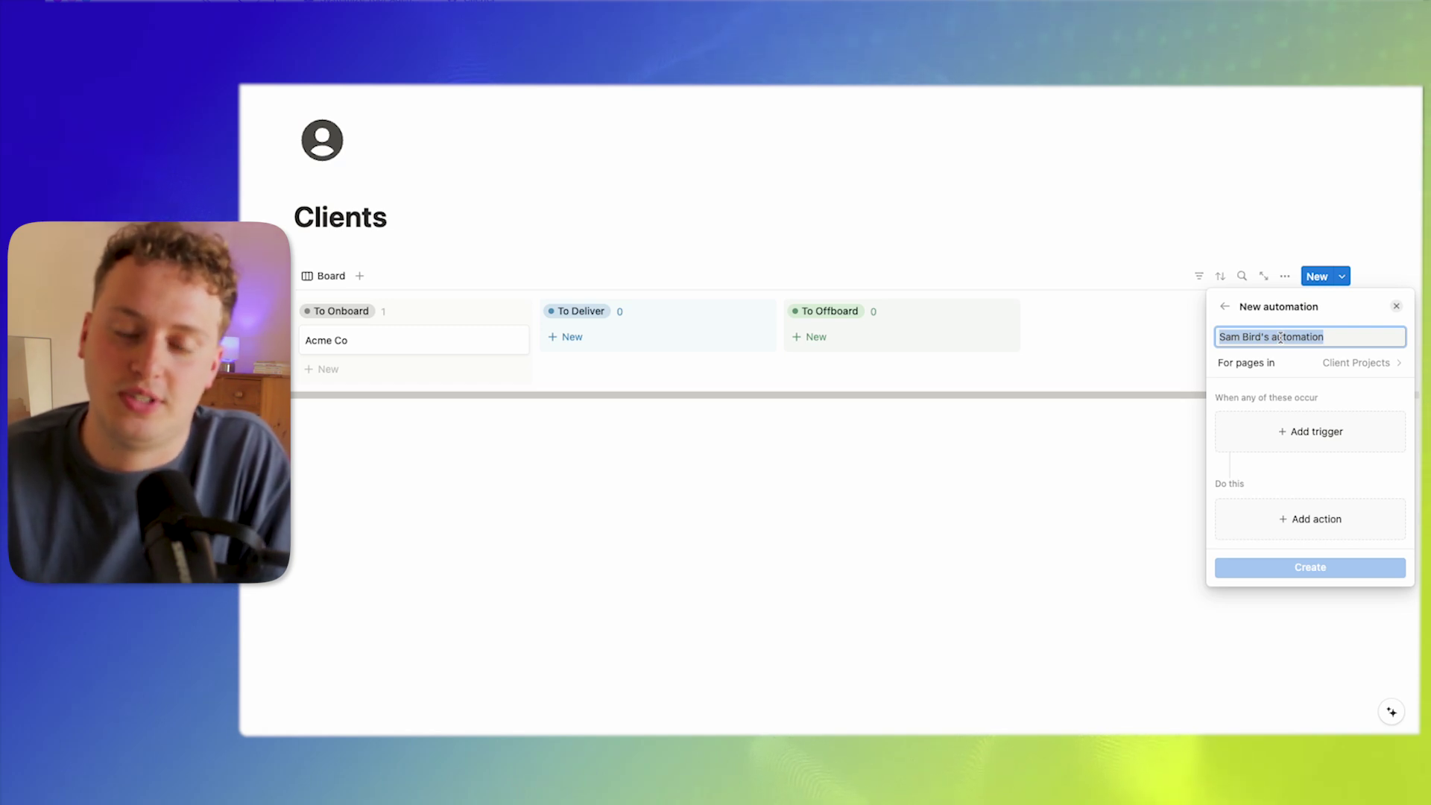
pyautogui.write('To O')
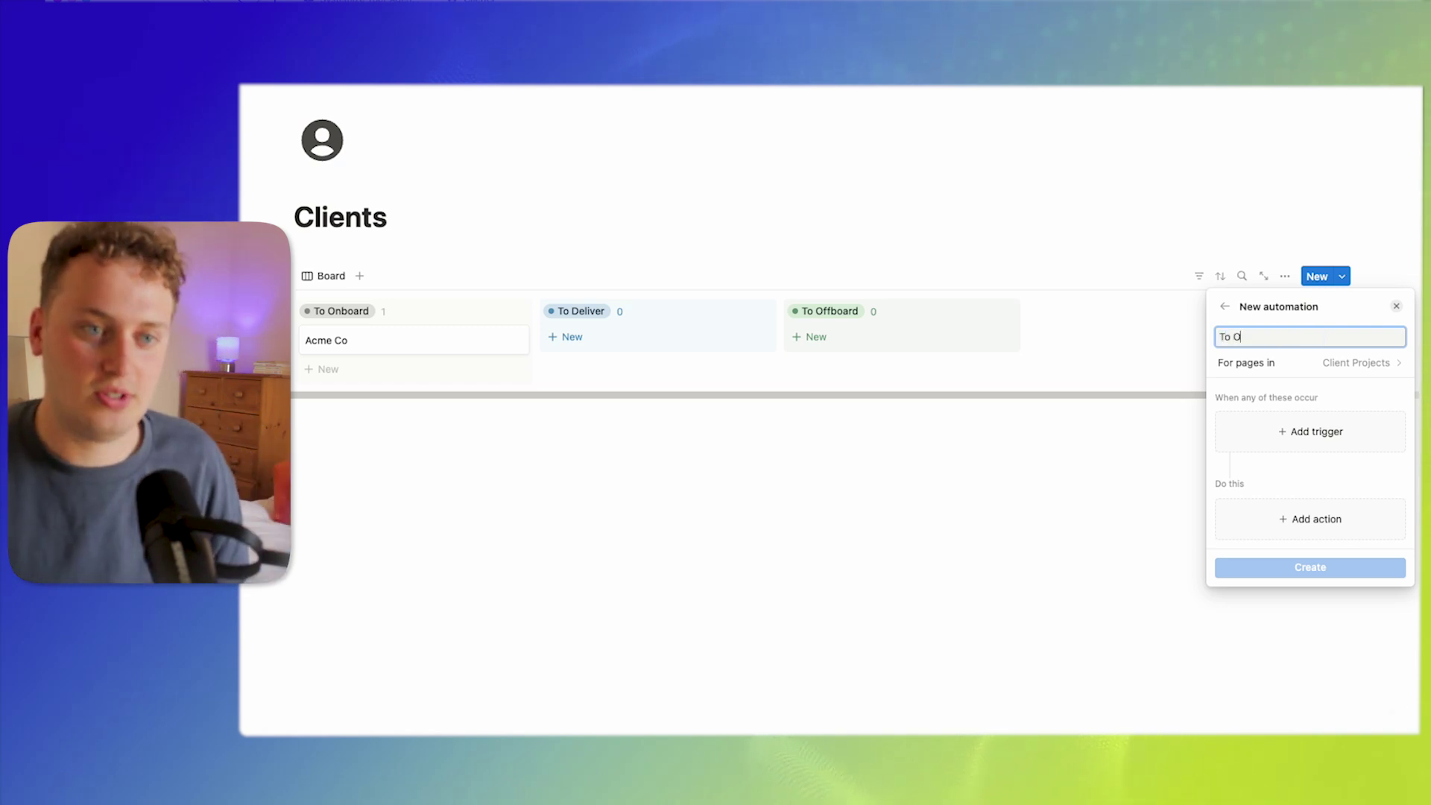
pyautogui.write('nboard Tasks')
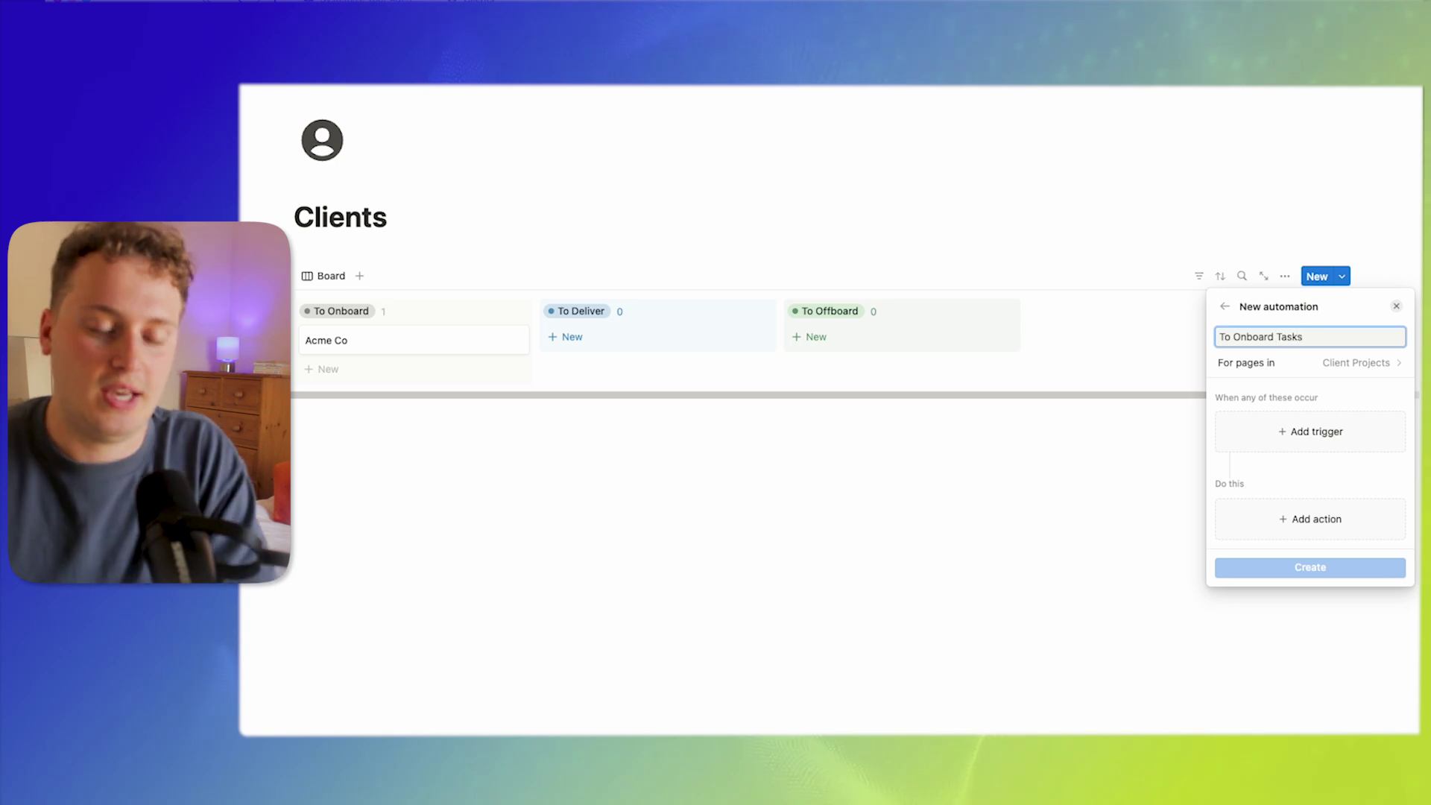
# Step: Add an automation trigger for when Status is set to To-do, excluding the In progress and Complete options
pyautogui.click(1310, 437)
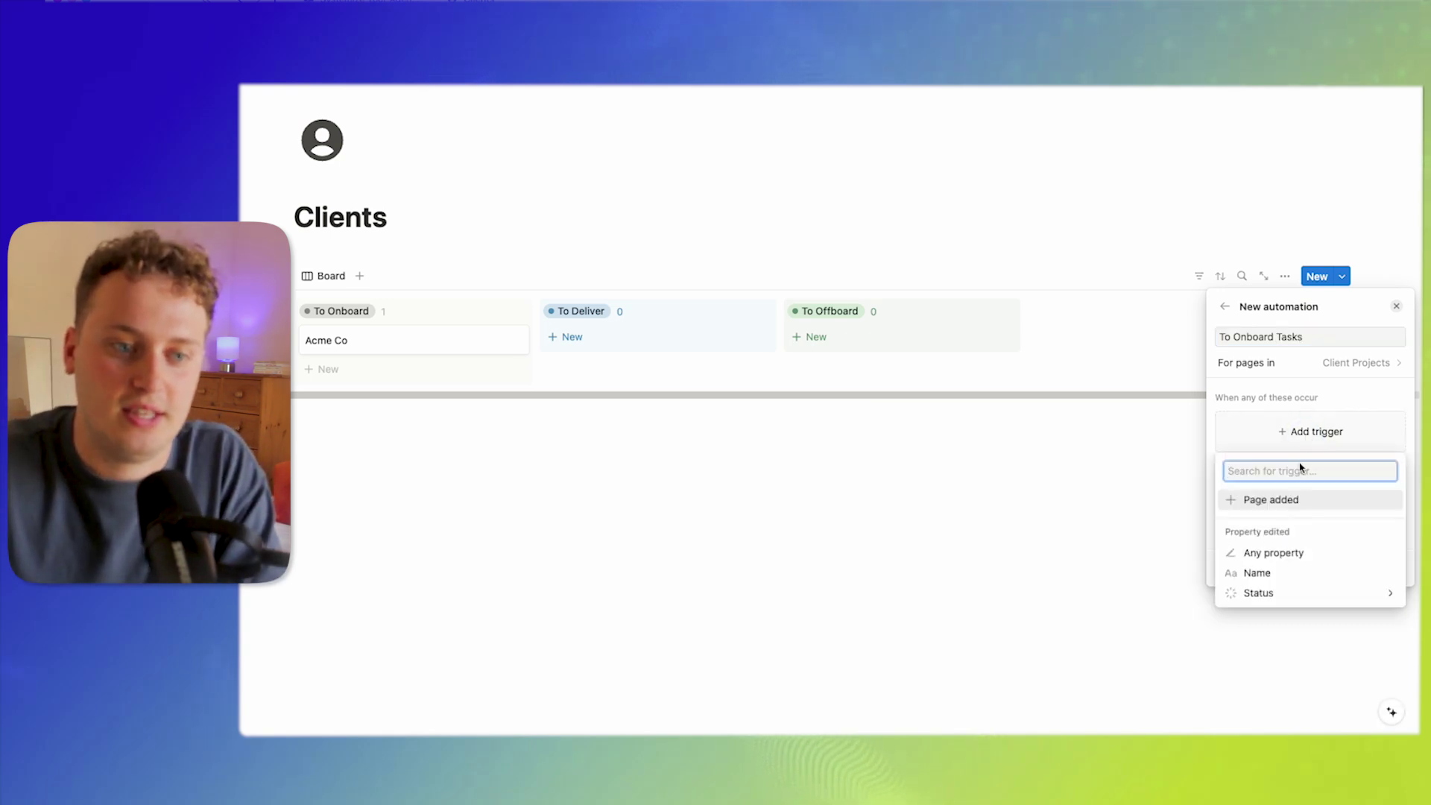
pyautogui.click(1298, 594)
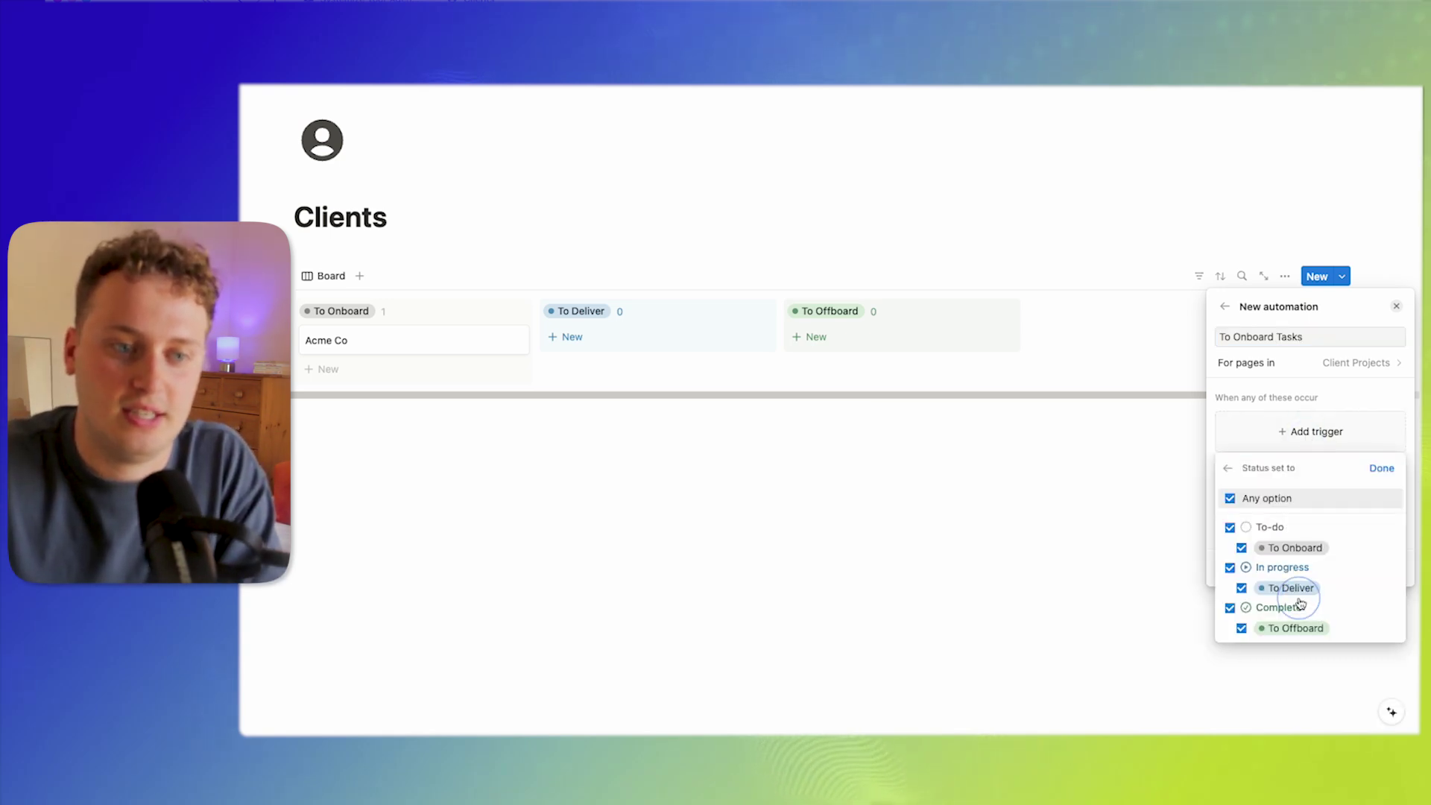
pyautogui.click(1231, 500)
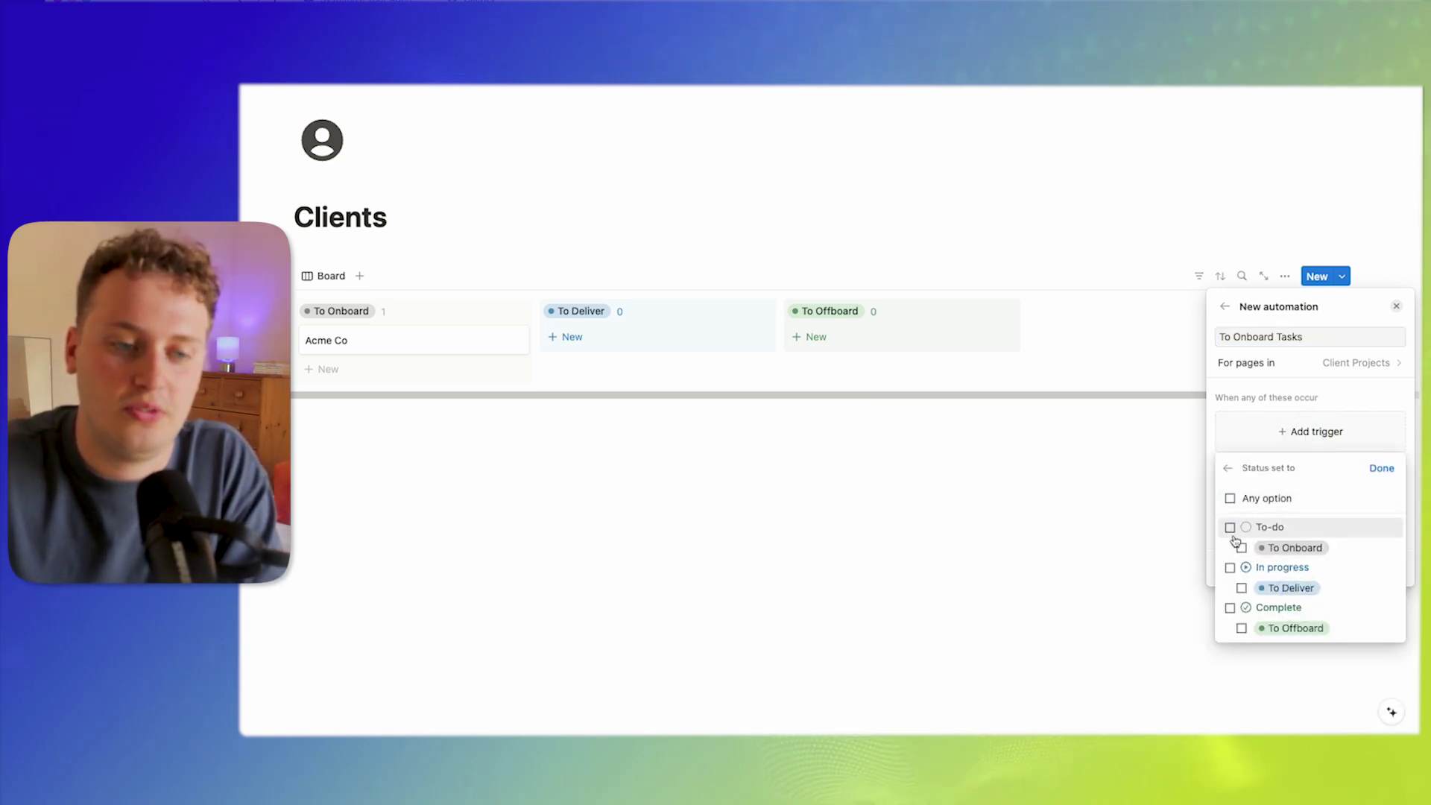
pyautogui.click(1383, 469)
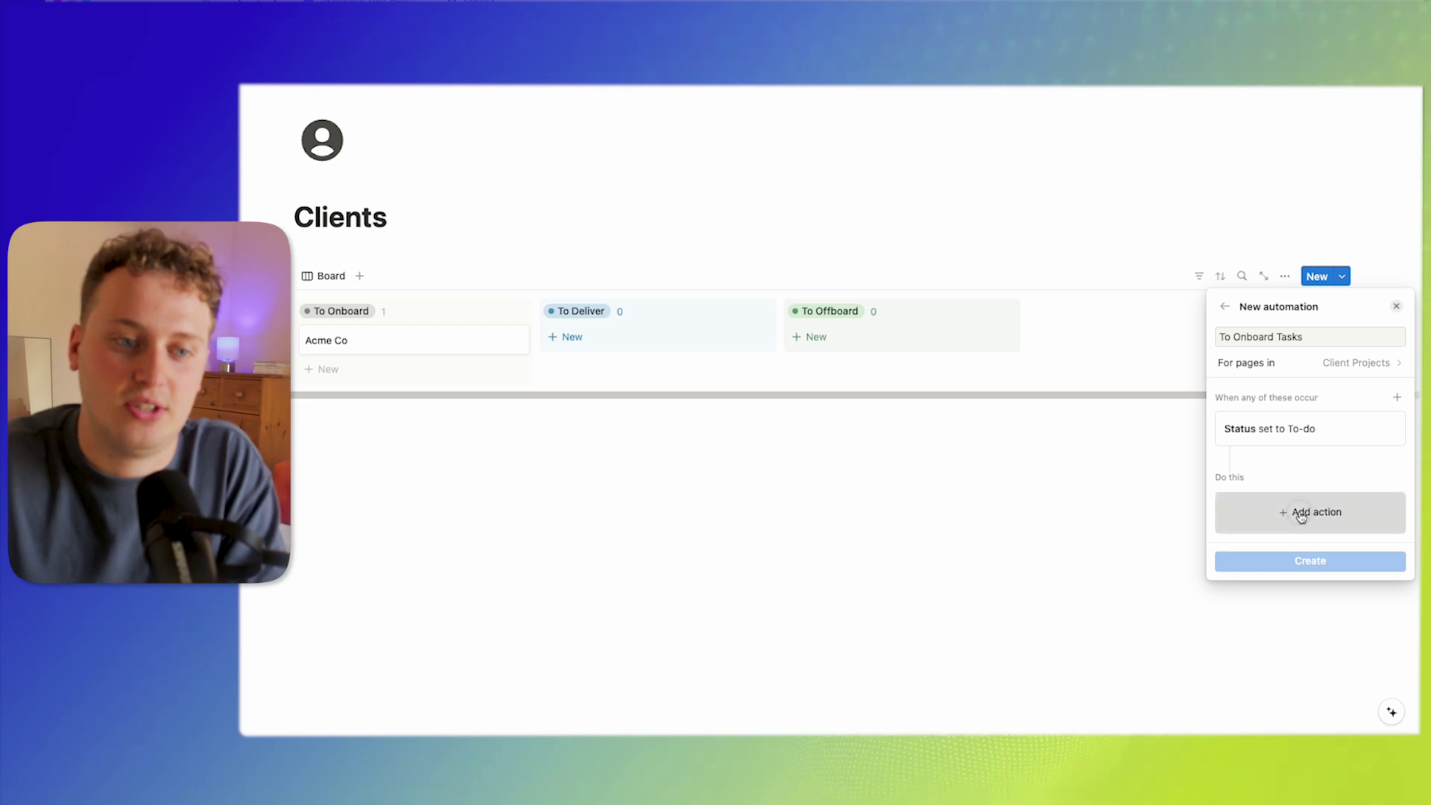
# Step: Add an automation action that adds a page to the Tasks database
pyautogui.click(1300, 515)
pyautogui.click(1279, 650)
pyautogui.click(1339, 513)
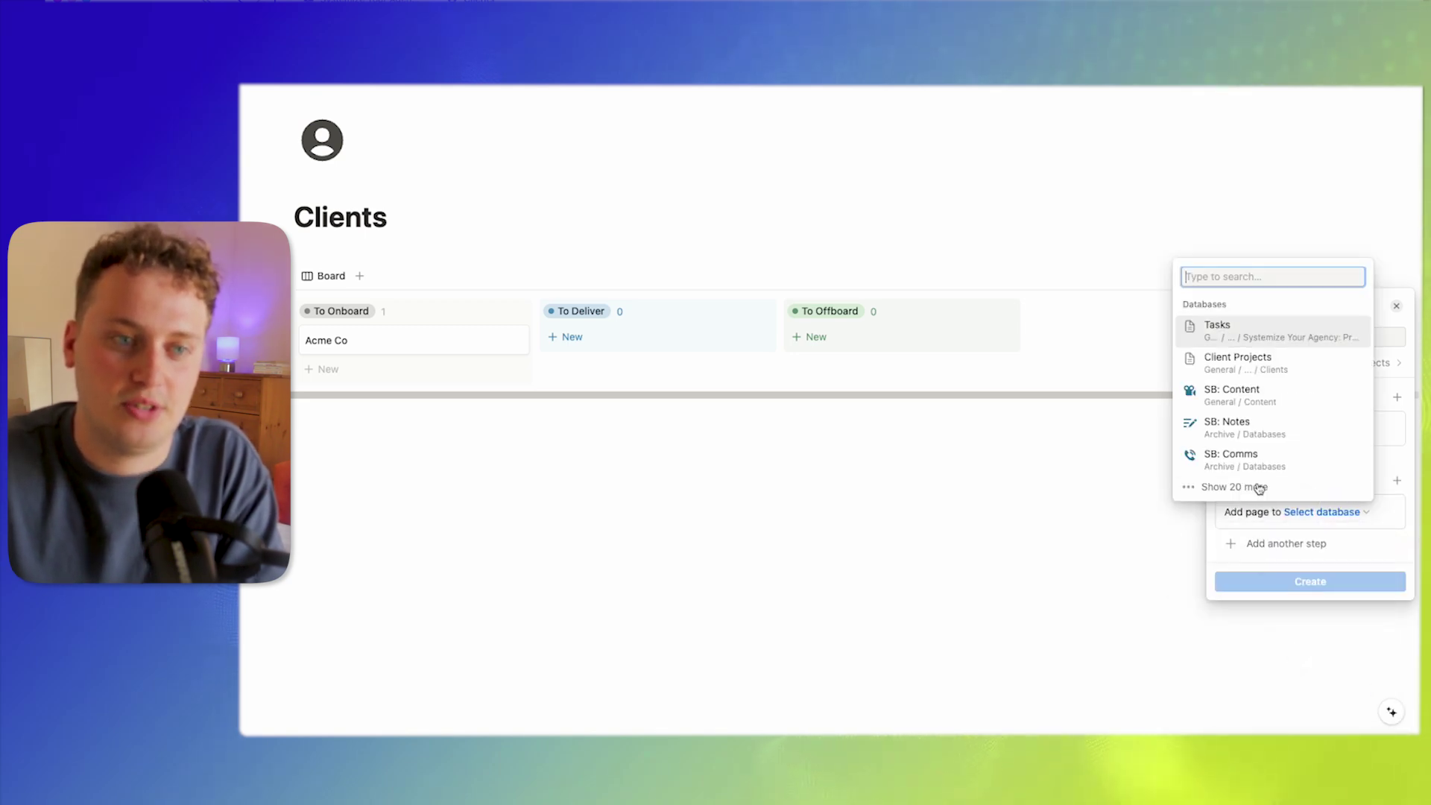
pyautogui.click(1252, 340)
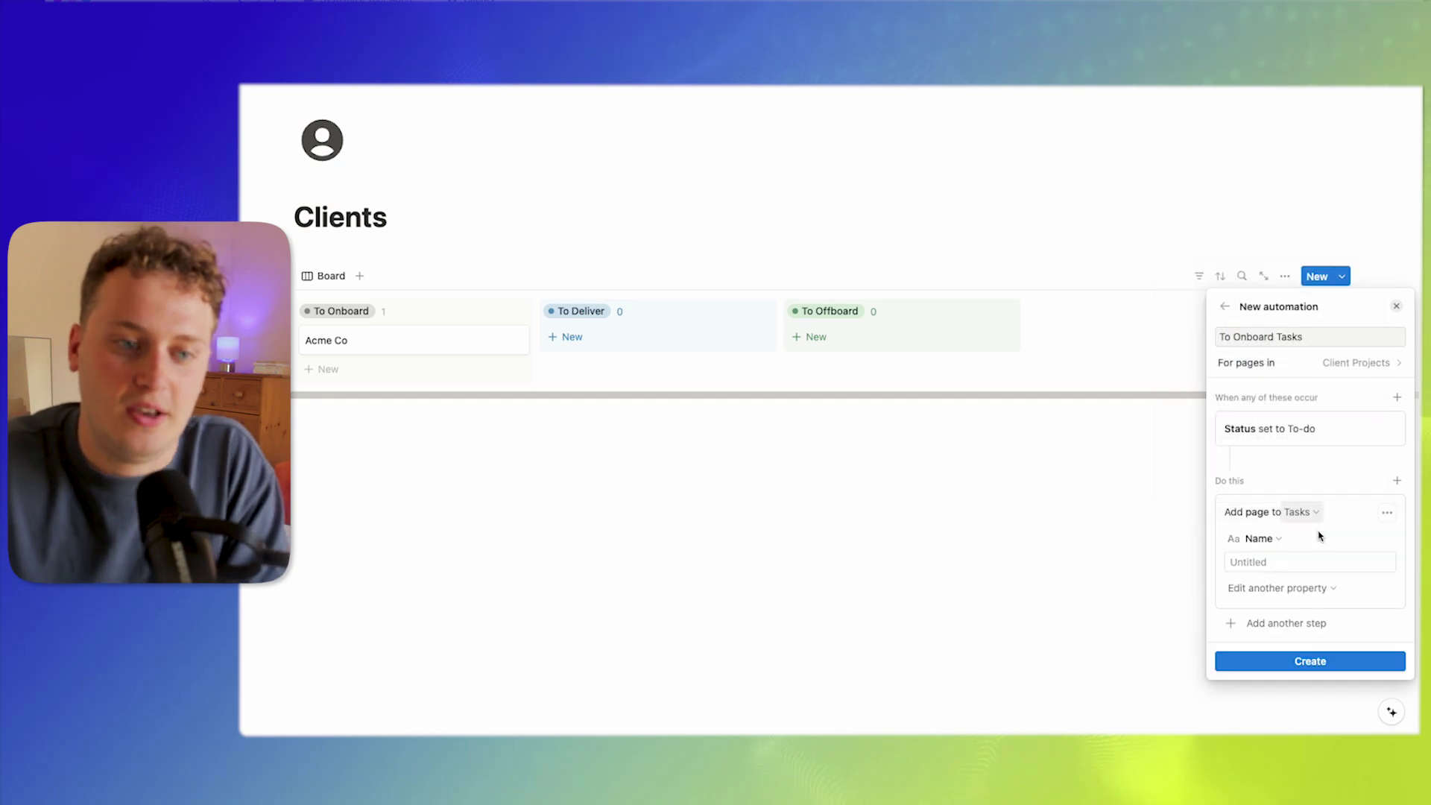
# Step: Set the Client Projects property of the automation's added task to This page
pyautogui.click(1310, 588)
pyautogui.click(1234, 663)
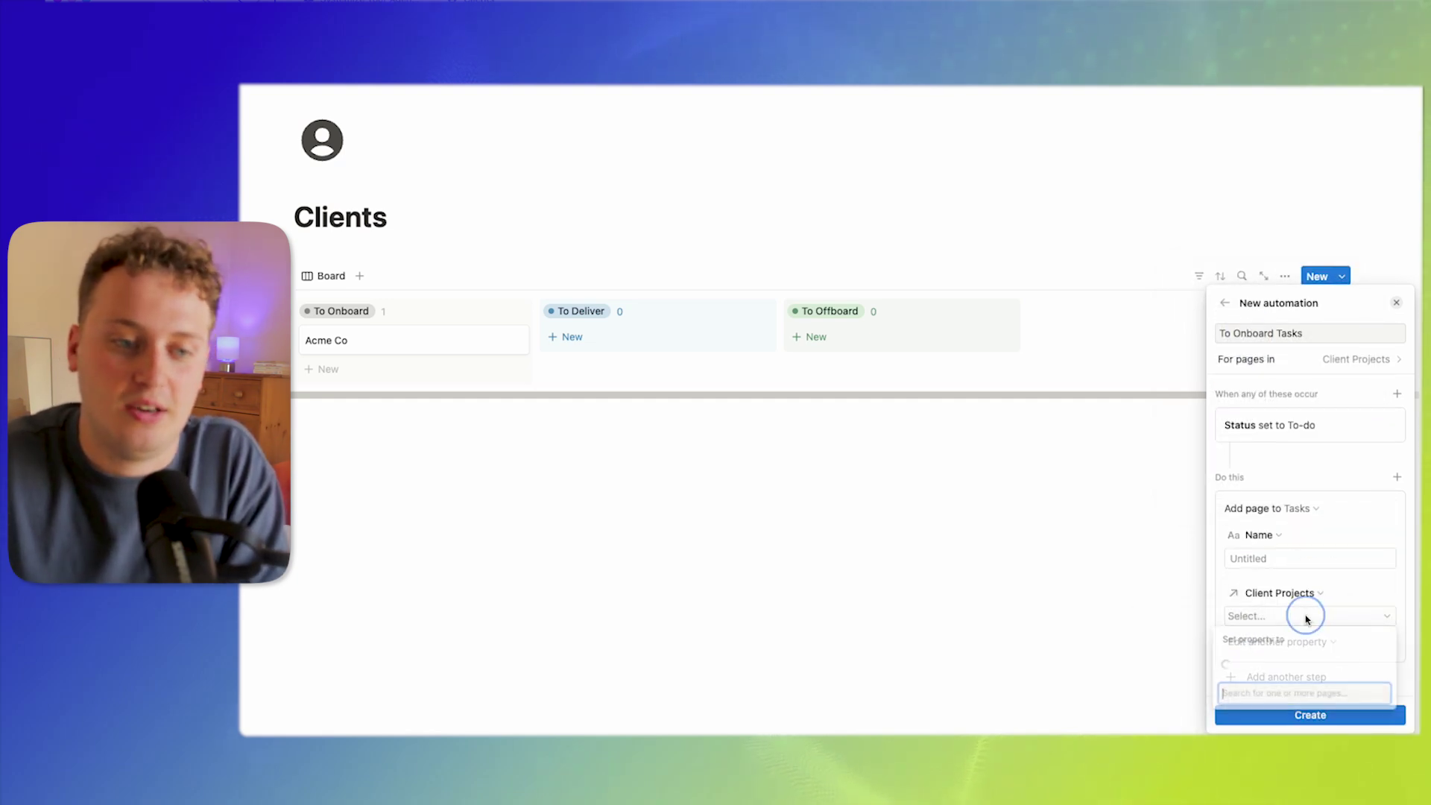
pyautogui.click(1306, 617)
pyautogui.click(1272, 697)
pyautogui.click(1346, 526)
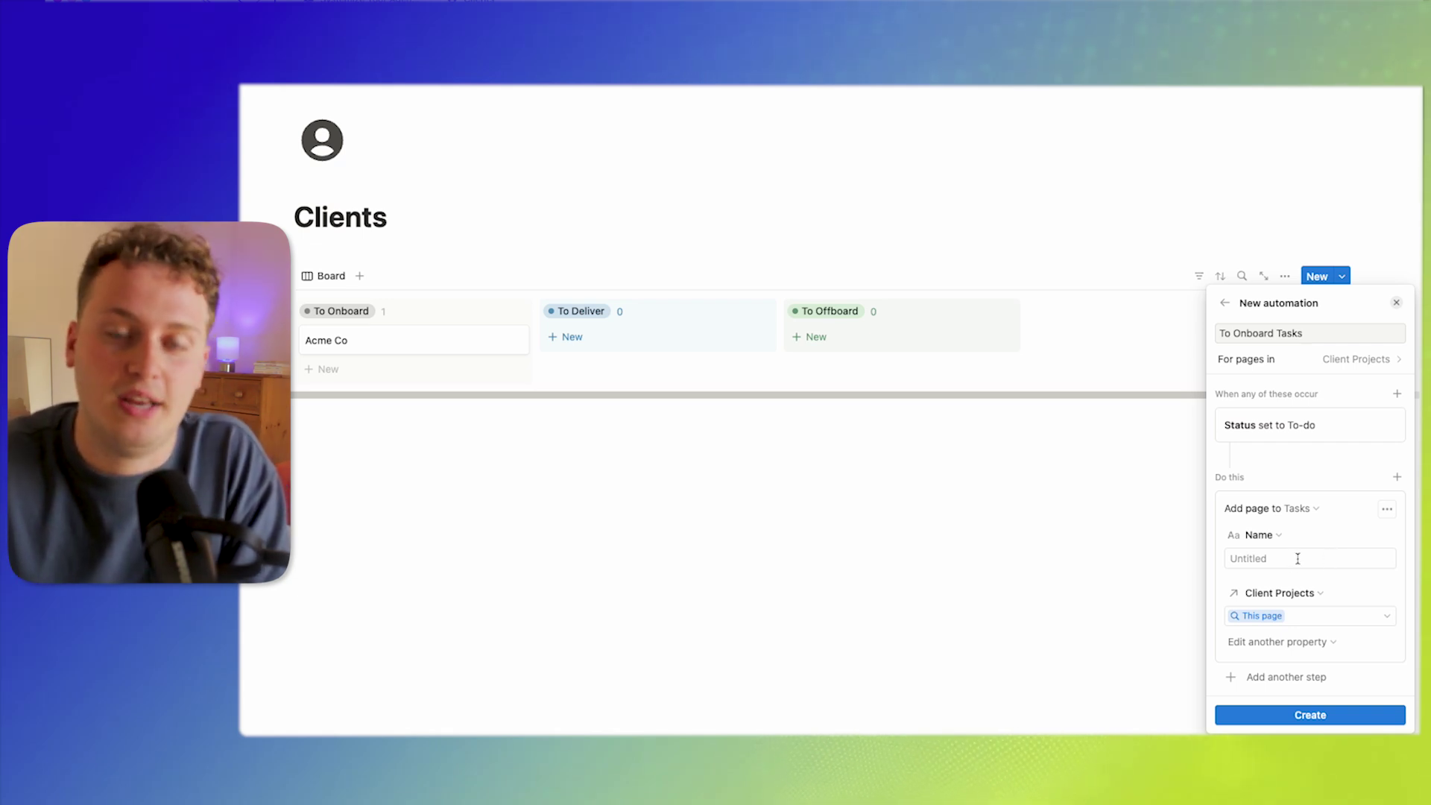
# Step: Check the process flowchart in the browser, then return to Notion and name the automation's added task "Send Onboarding Email"
pyautogui.moveTo(627, 720)
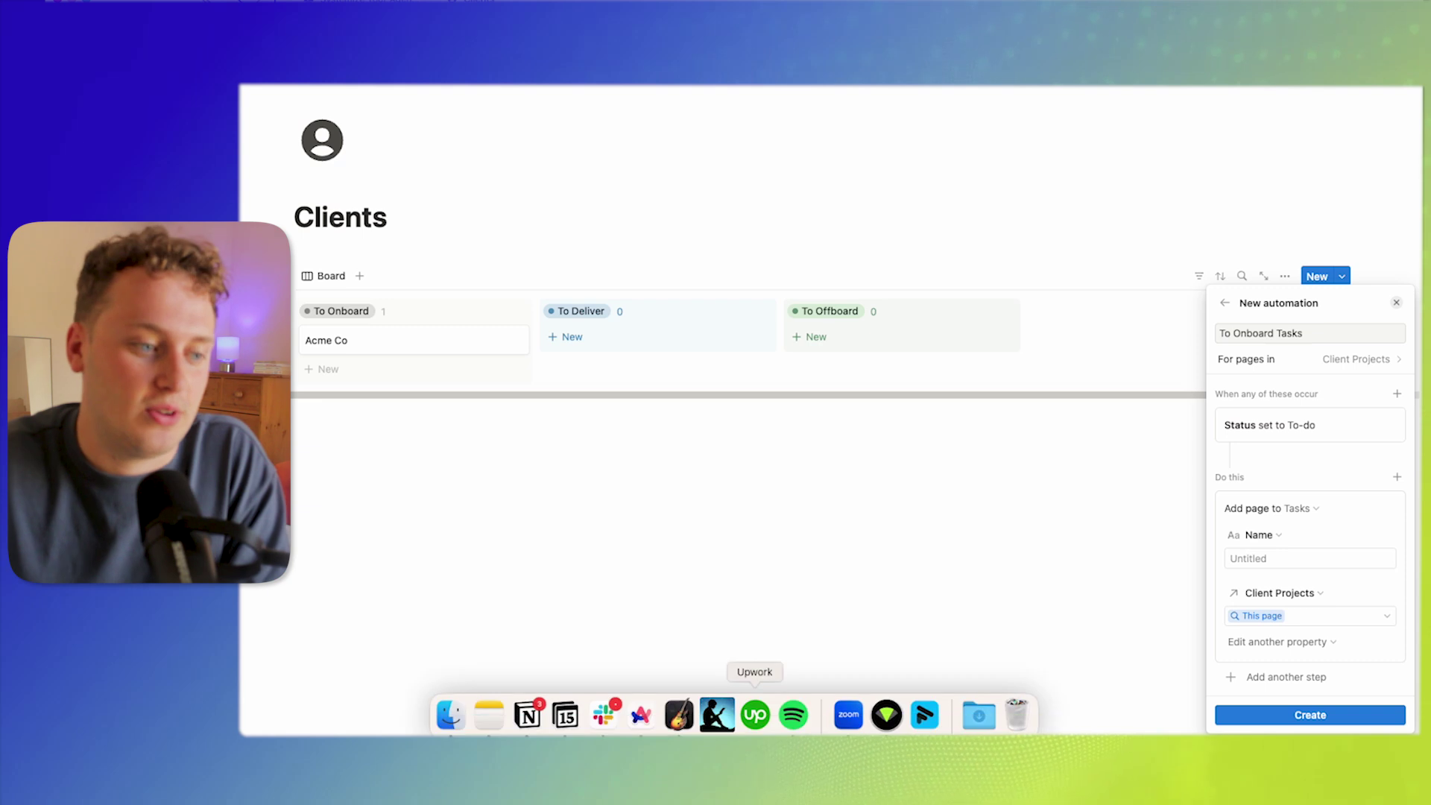
pyautogui.click(635, 718)
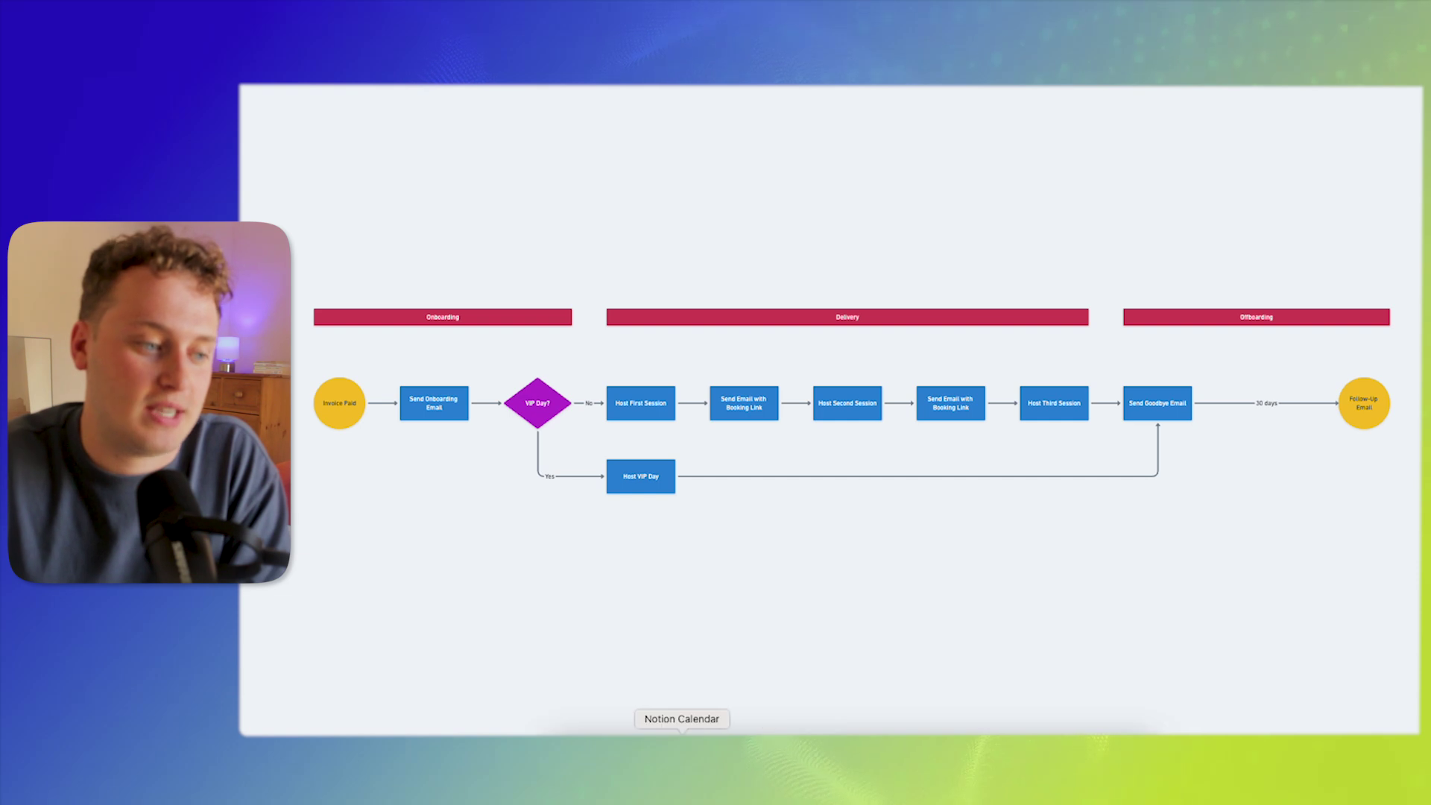
pyautogui.click(644, 747)
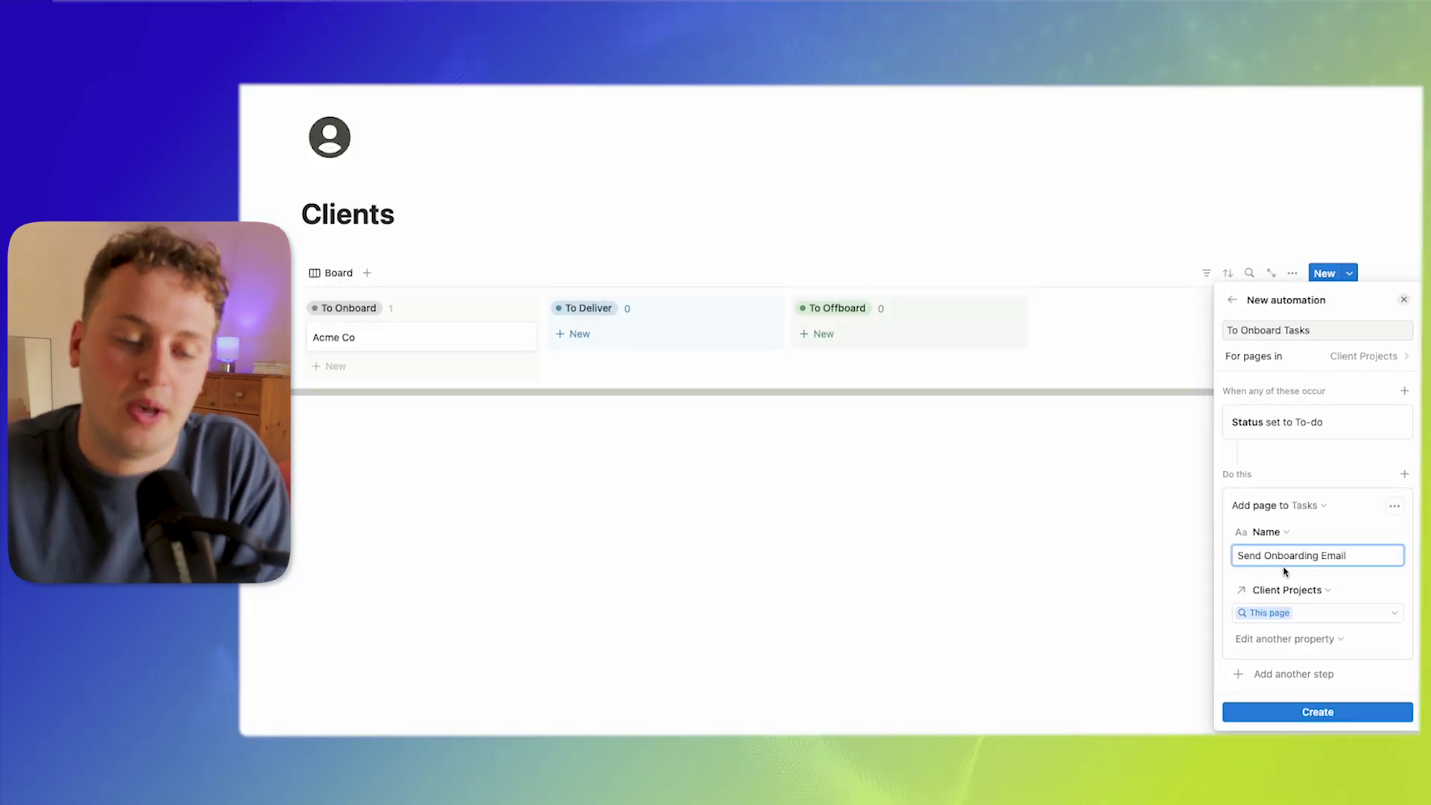
# Step: Add the Assignee property to the automation's "Send Onboarding Email" task and assign it to the workspace owner
pyautogui.click(1297, 644)
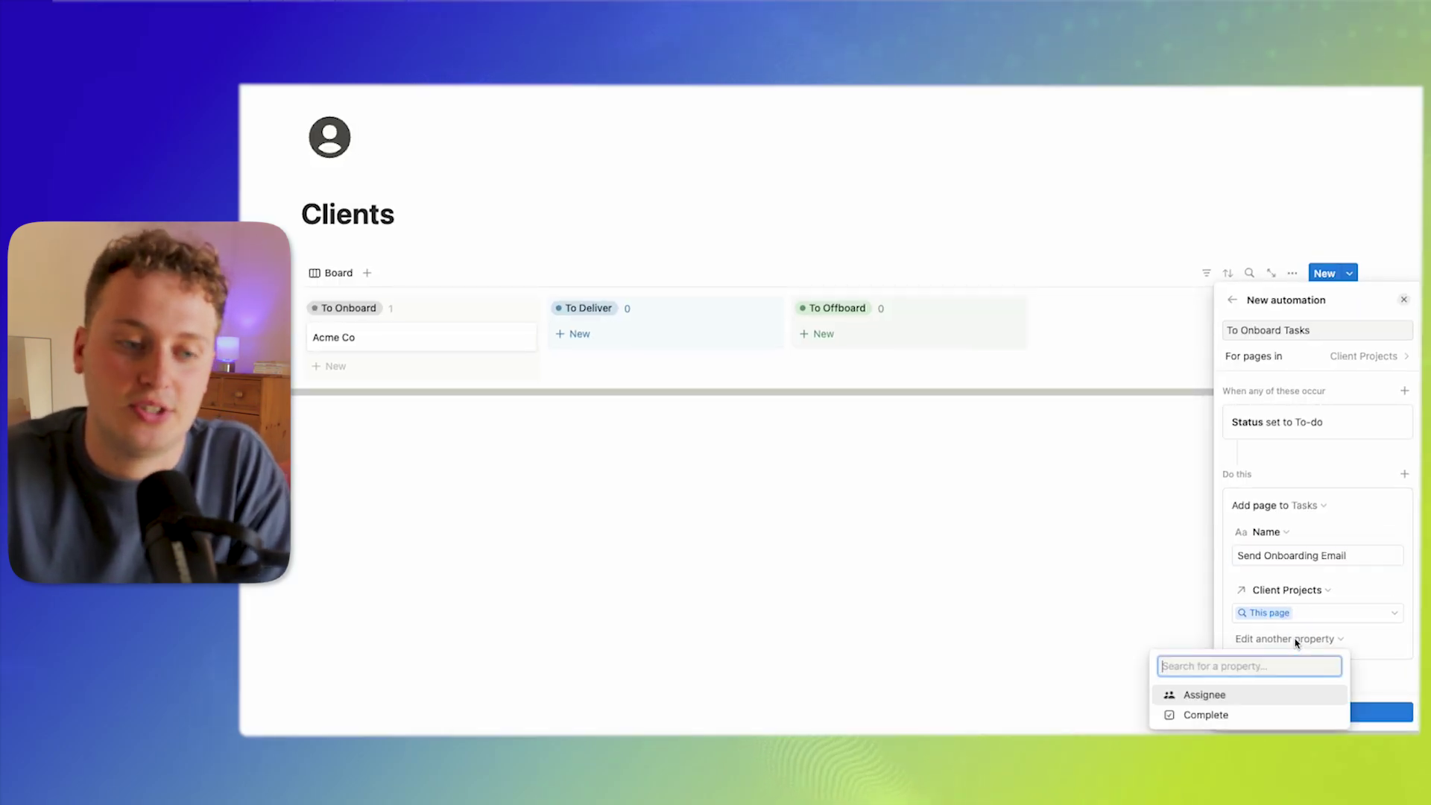
pyautogui.click(1243, 695)
pyautogui.click(1284, 614)
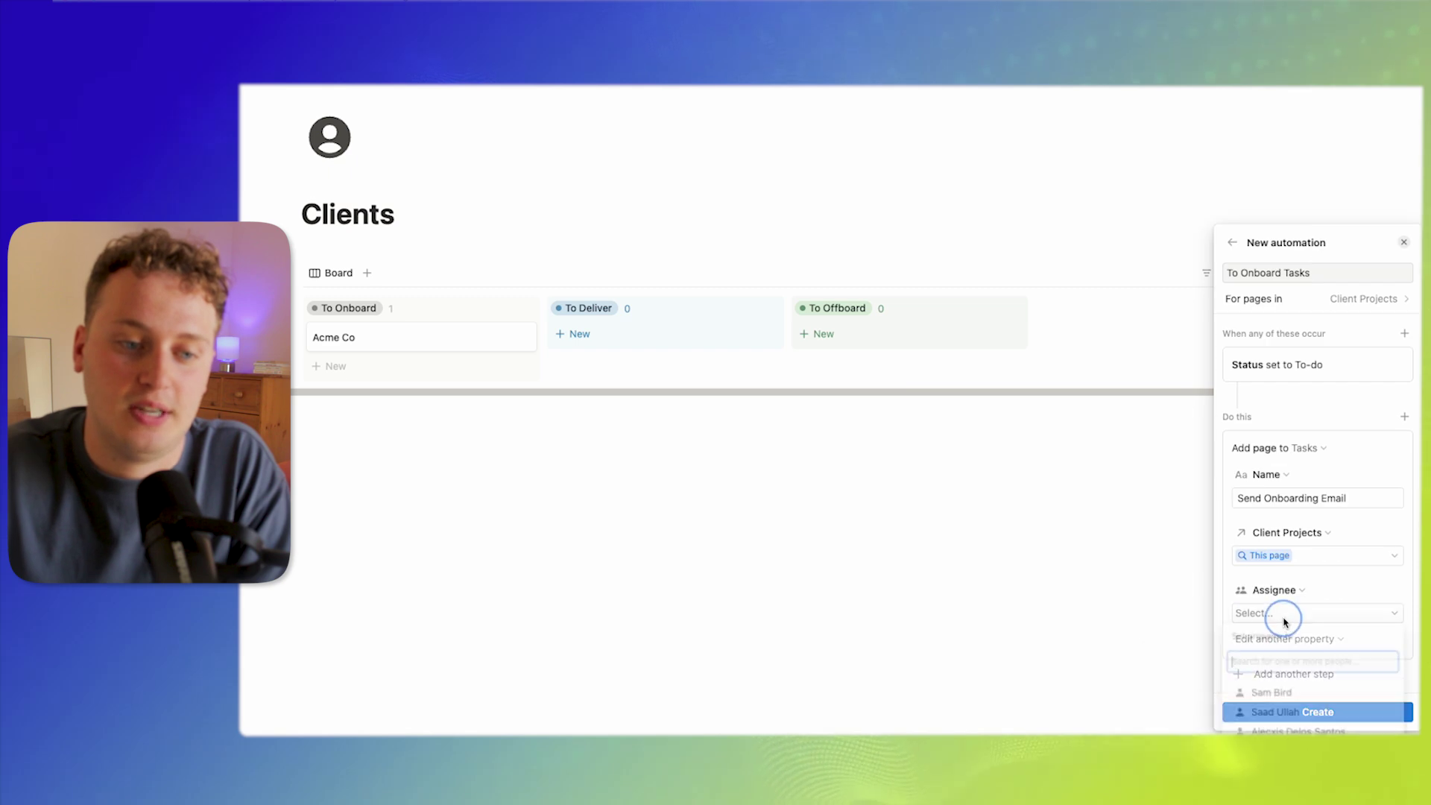
pyautogui.click(1268, 508)
pyautogui.click(1357, 640)
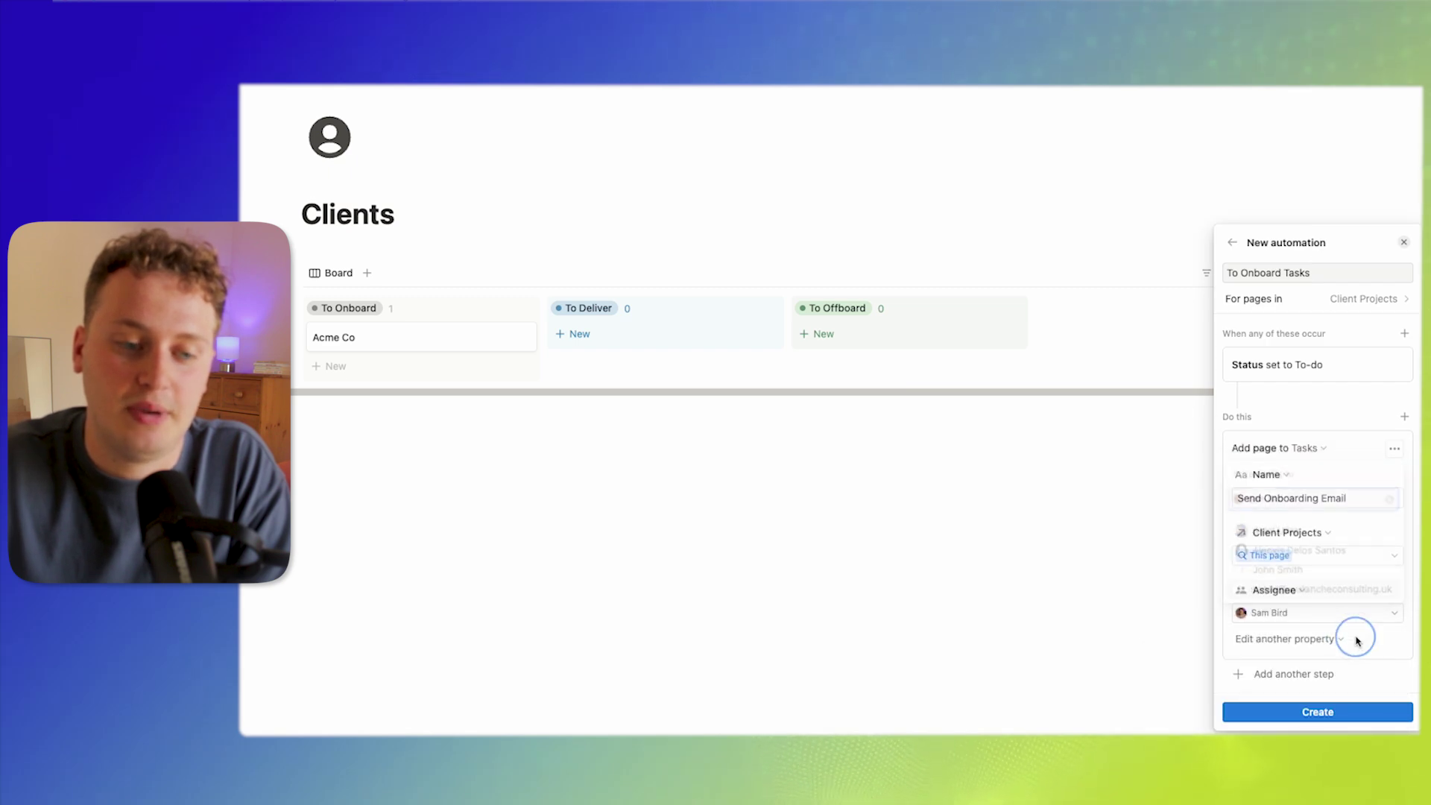
# Step: Create the To Onboard Tasks automation and close the list of automations
pyautogui.click(1333, 714)
pyautogui.click(1308, 548)
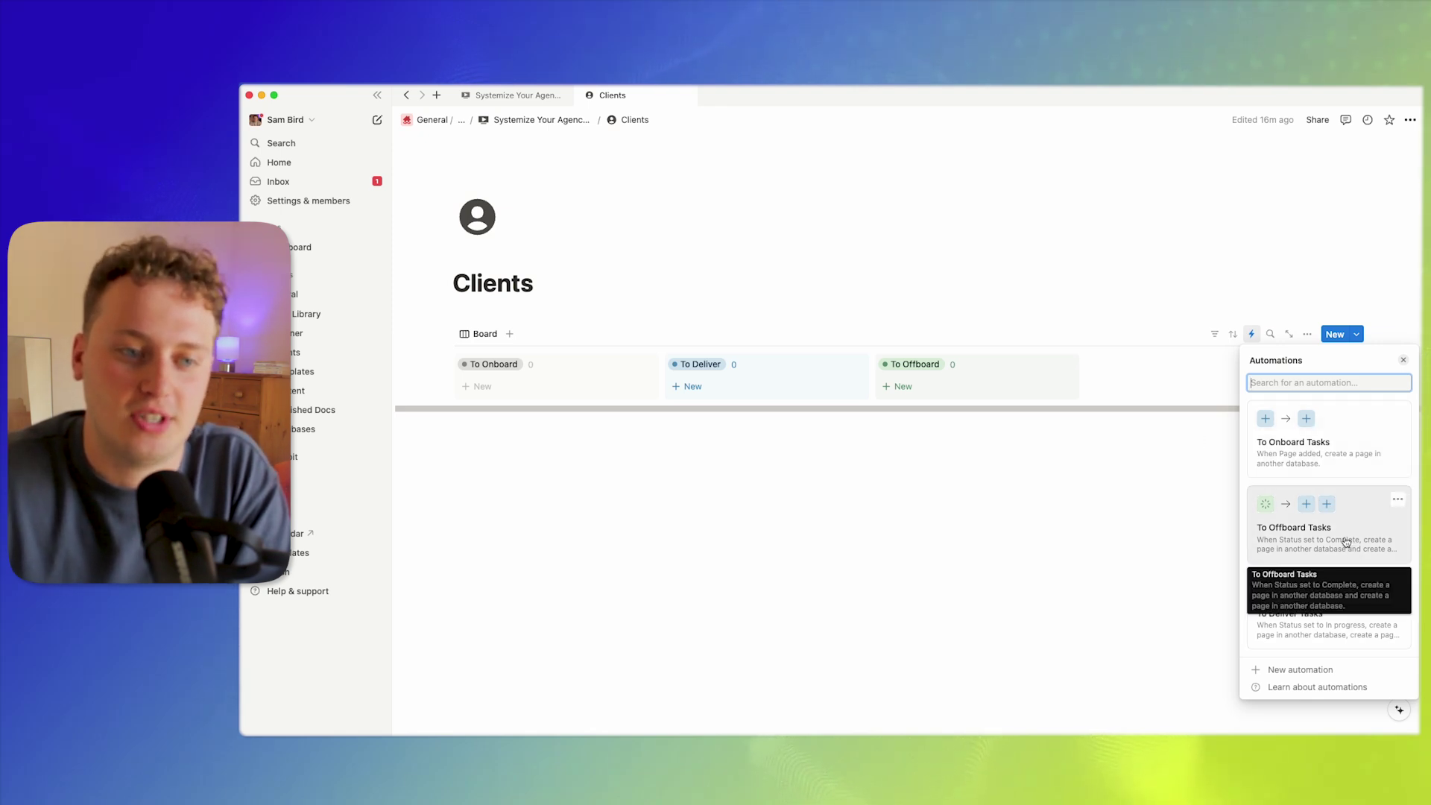
pyautogui.click(965, 544)
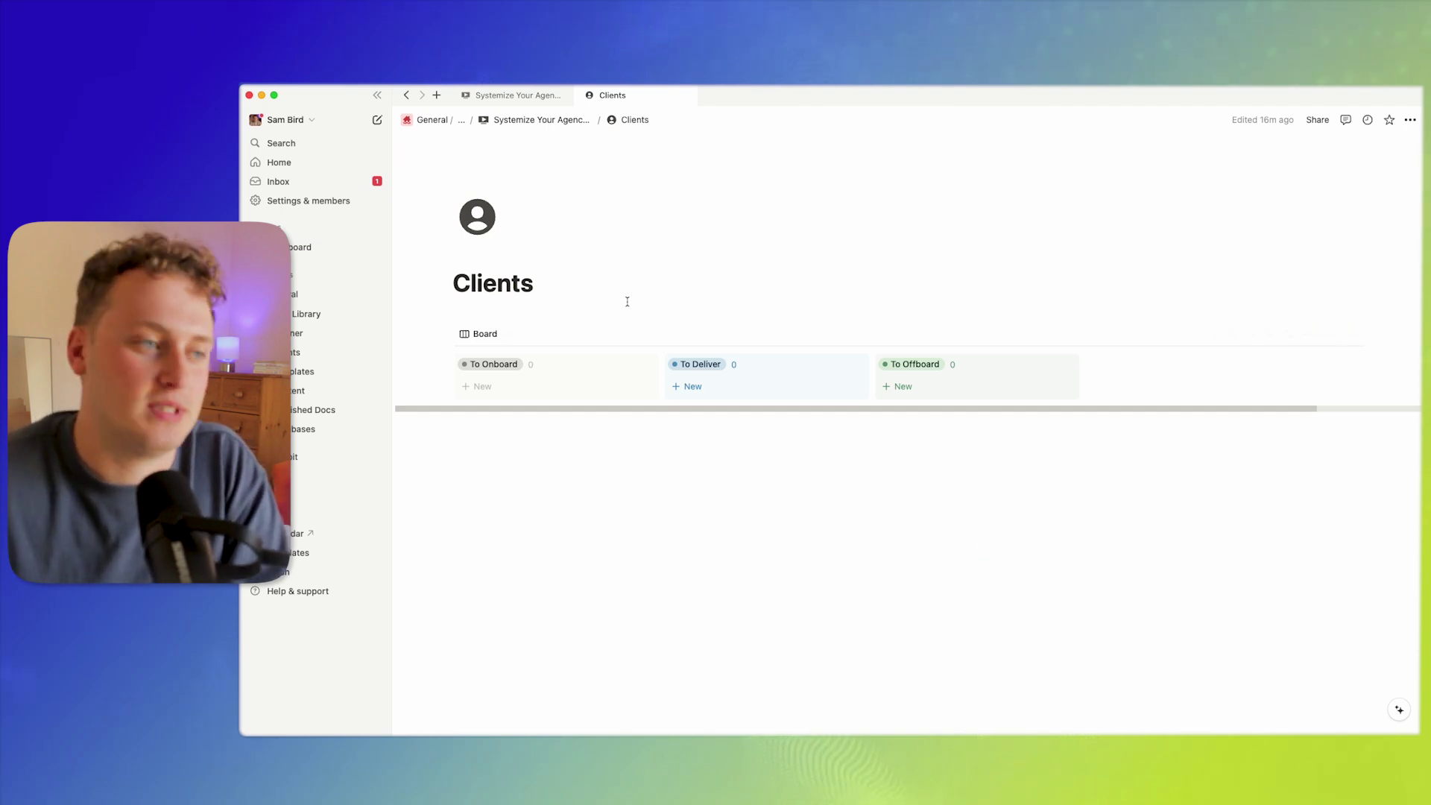
# Step: Add a client project named "ABC Company" to the To Onboard group of the Clients board
pyautogui.click(489, 388)
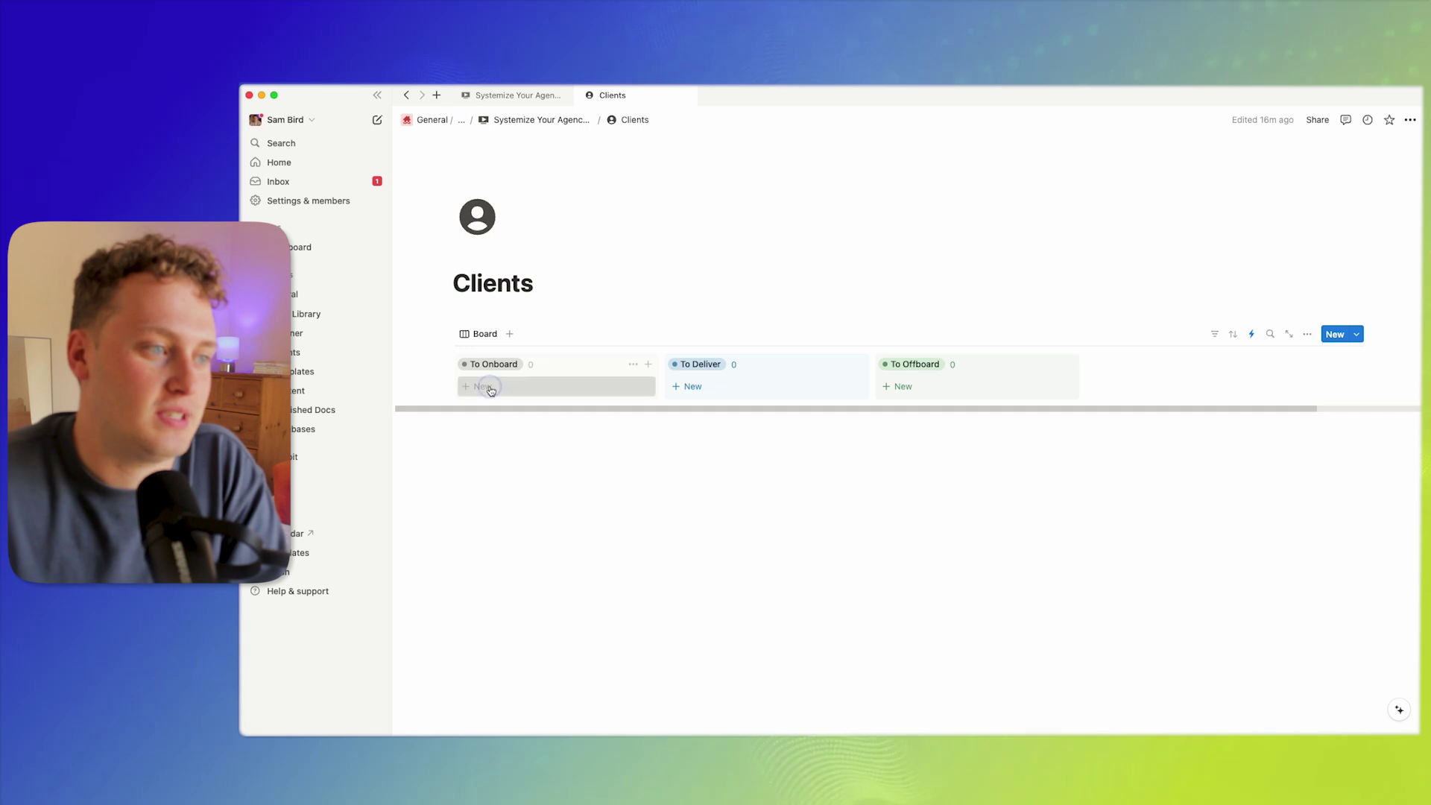
pyautogui.write('AB')
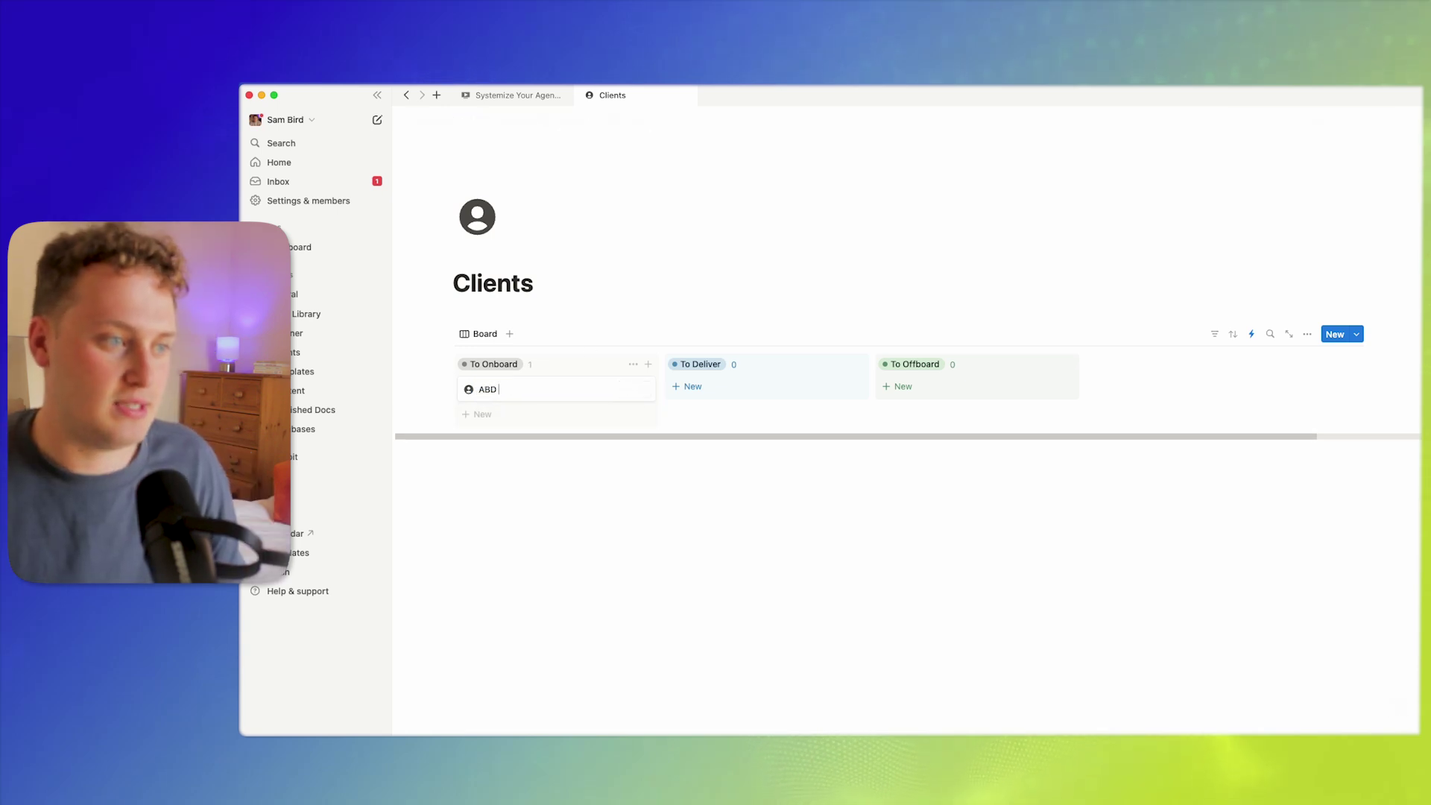
pyautogui.write('C Company')
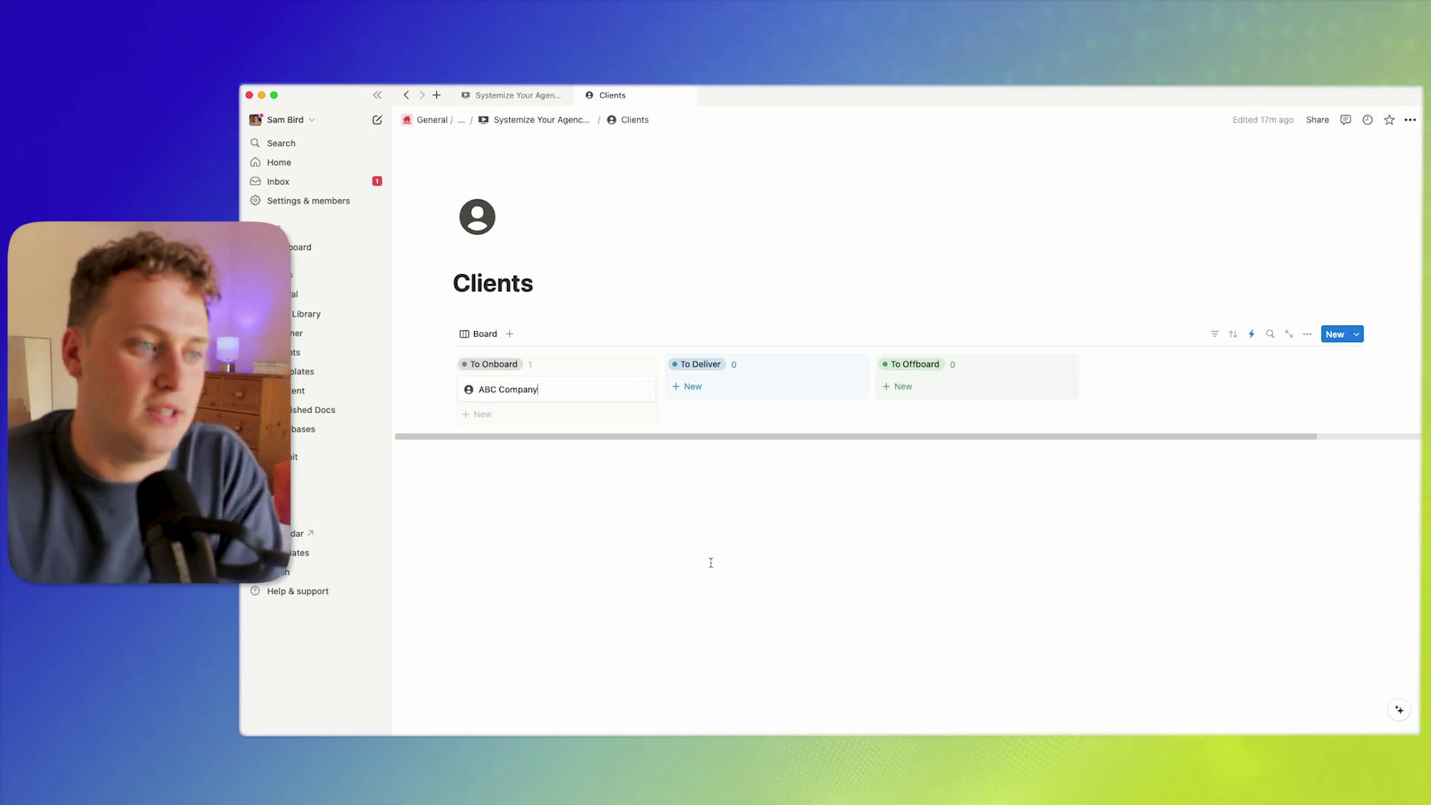
# Step: Mark ABC Company's "Send Onboarding Email" task as complete, then move the project to To Deliver on the board
pyautogui.click(626, 388)
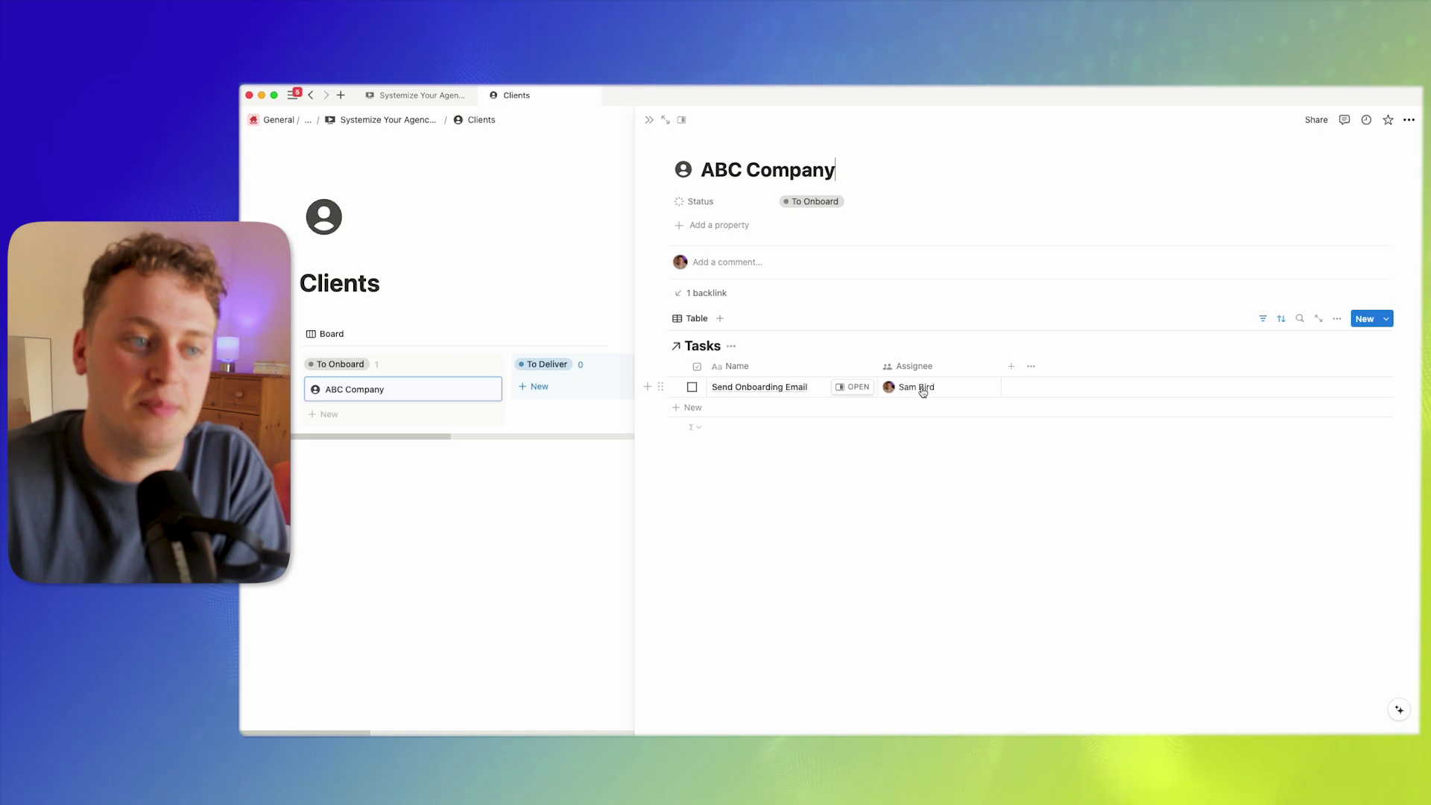
pyautogui.click(693, 387)
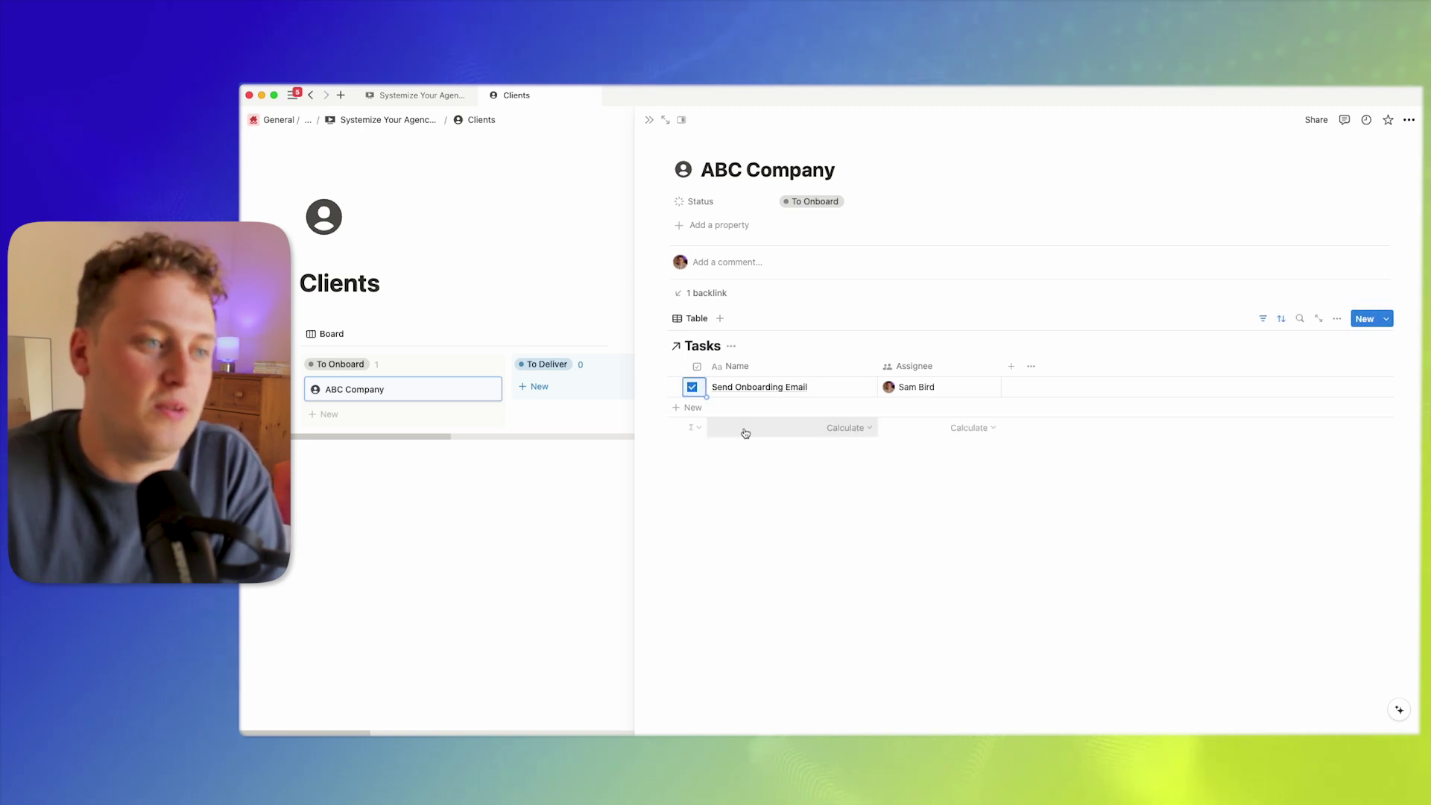
pyautogui.click(650, 121)
pyautogui.moveTo(548, 395); pyautogui.dragTo(735, 391)
pyautogui.click(783, 279)
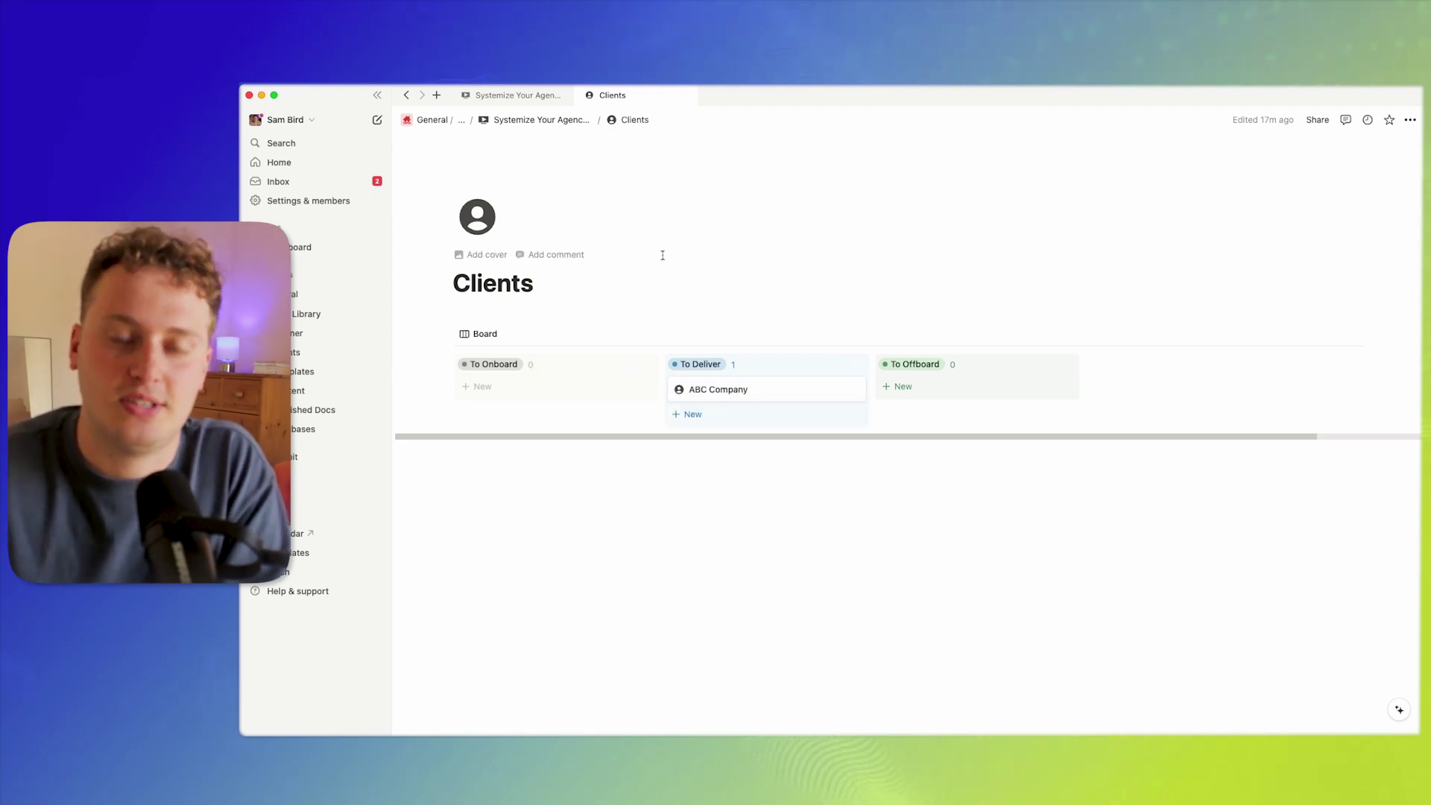
# Step: Mark ABC Company's session and booking-link email tasks as complete, through "Host Third Session", and move the project to To Offboard
pyautogui.click(812, 388)
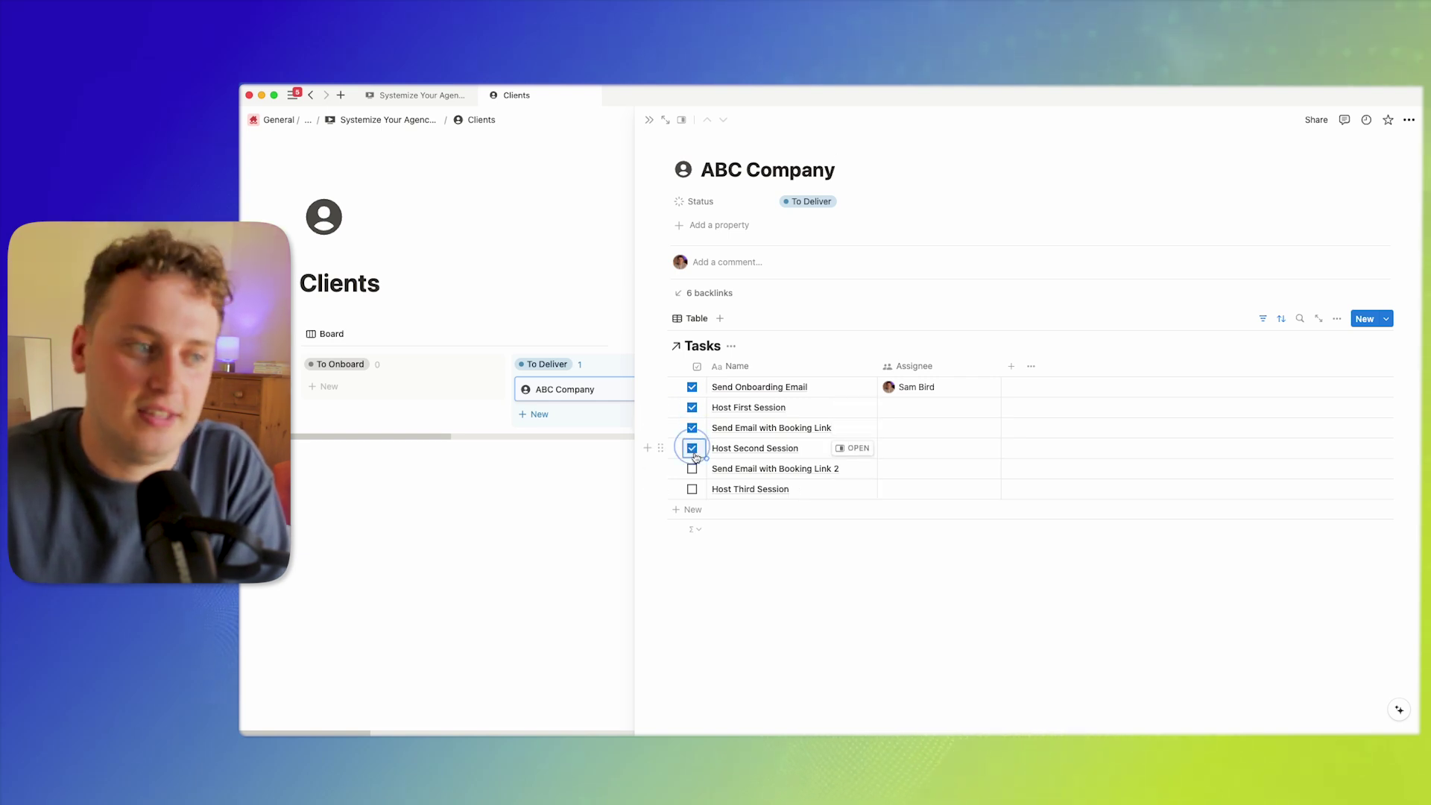
pyautogui.click(693, 489)
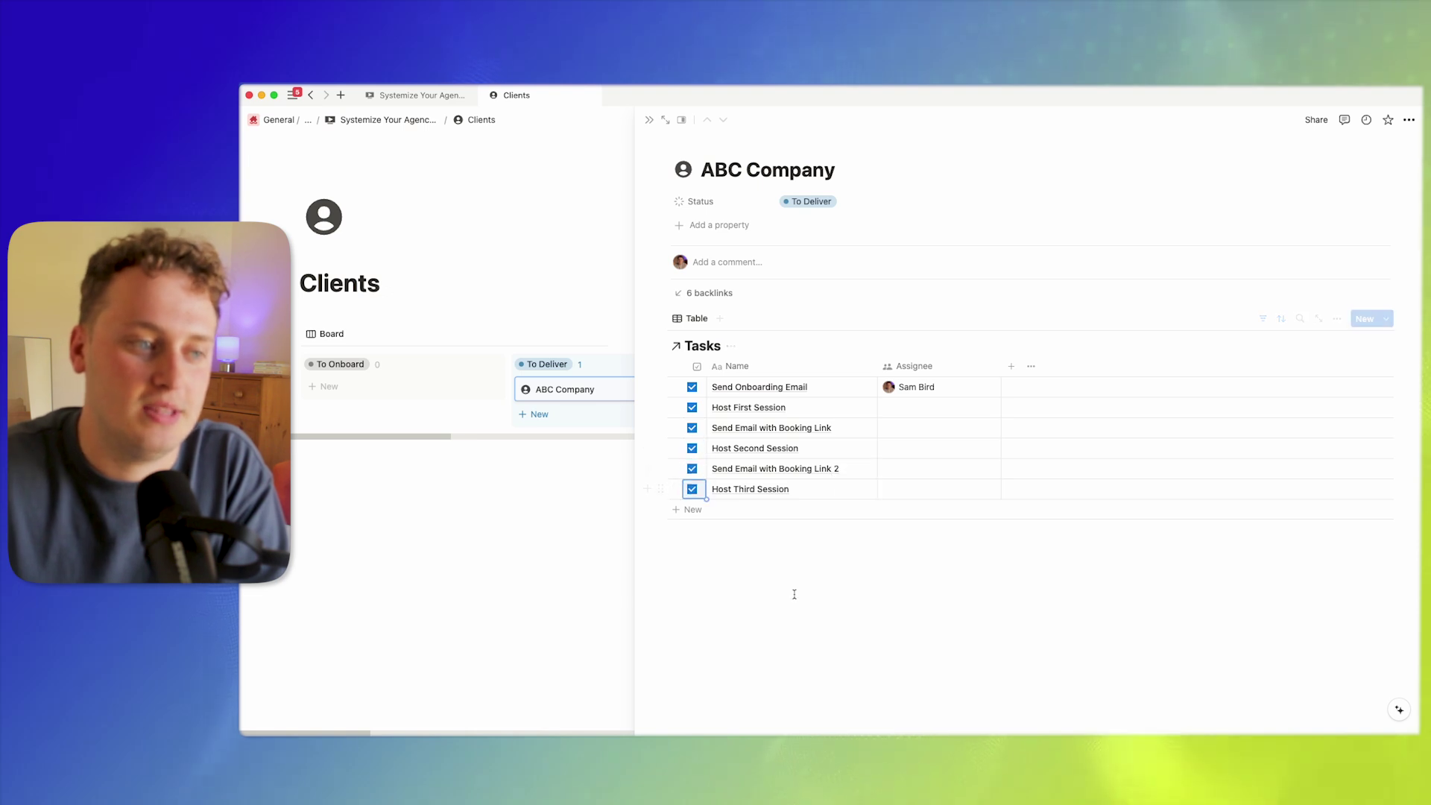
pyautogui.click(650, 122)
pyautogui.moveTo(770, 391); pyautogui.dragTo(952, 393)
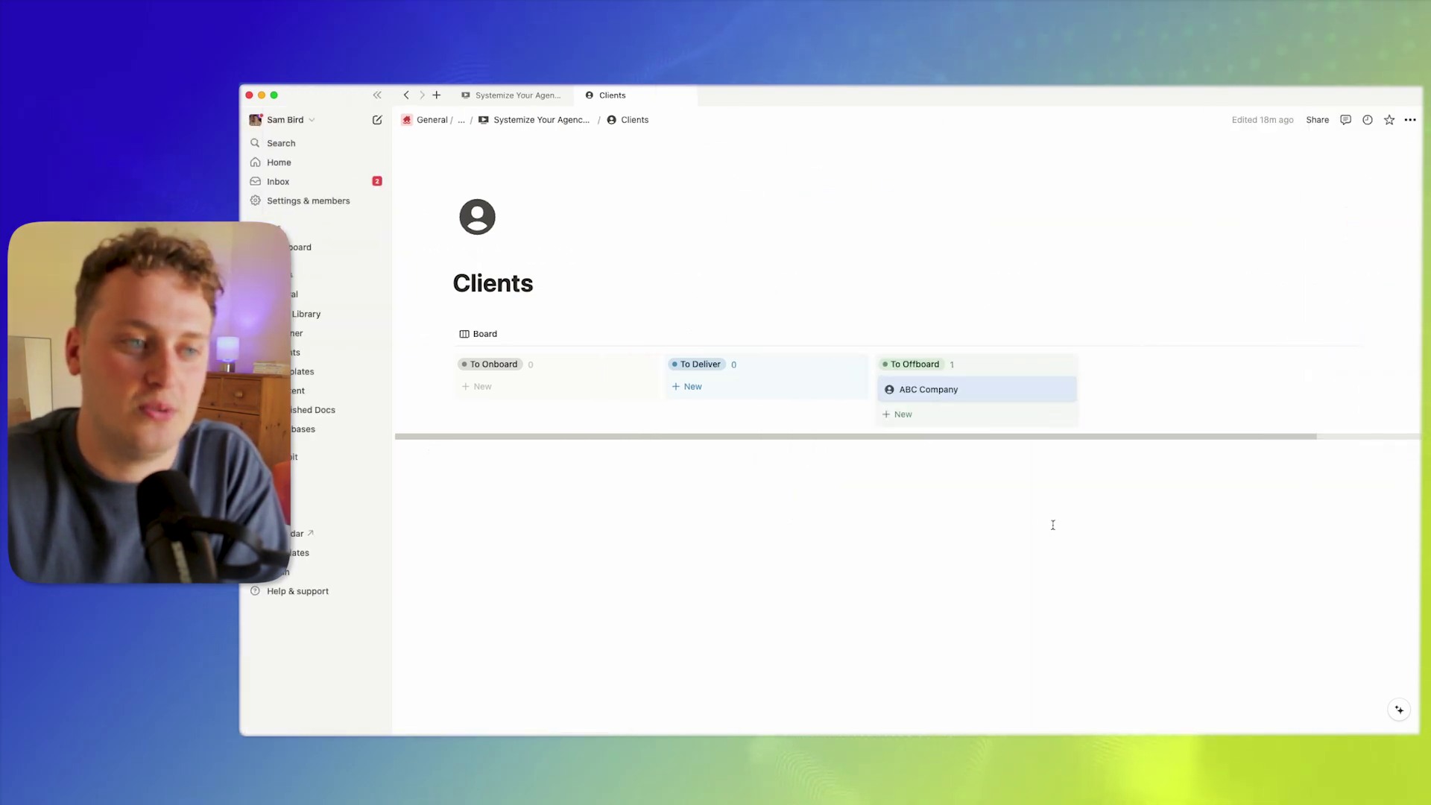
# Step: Open the ABC Company project and mark "Send Goodbye Email" and "Send Follow-Up Email" as complete
pyautogui.click(996, 390)
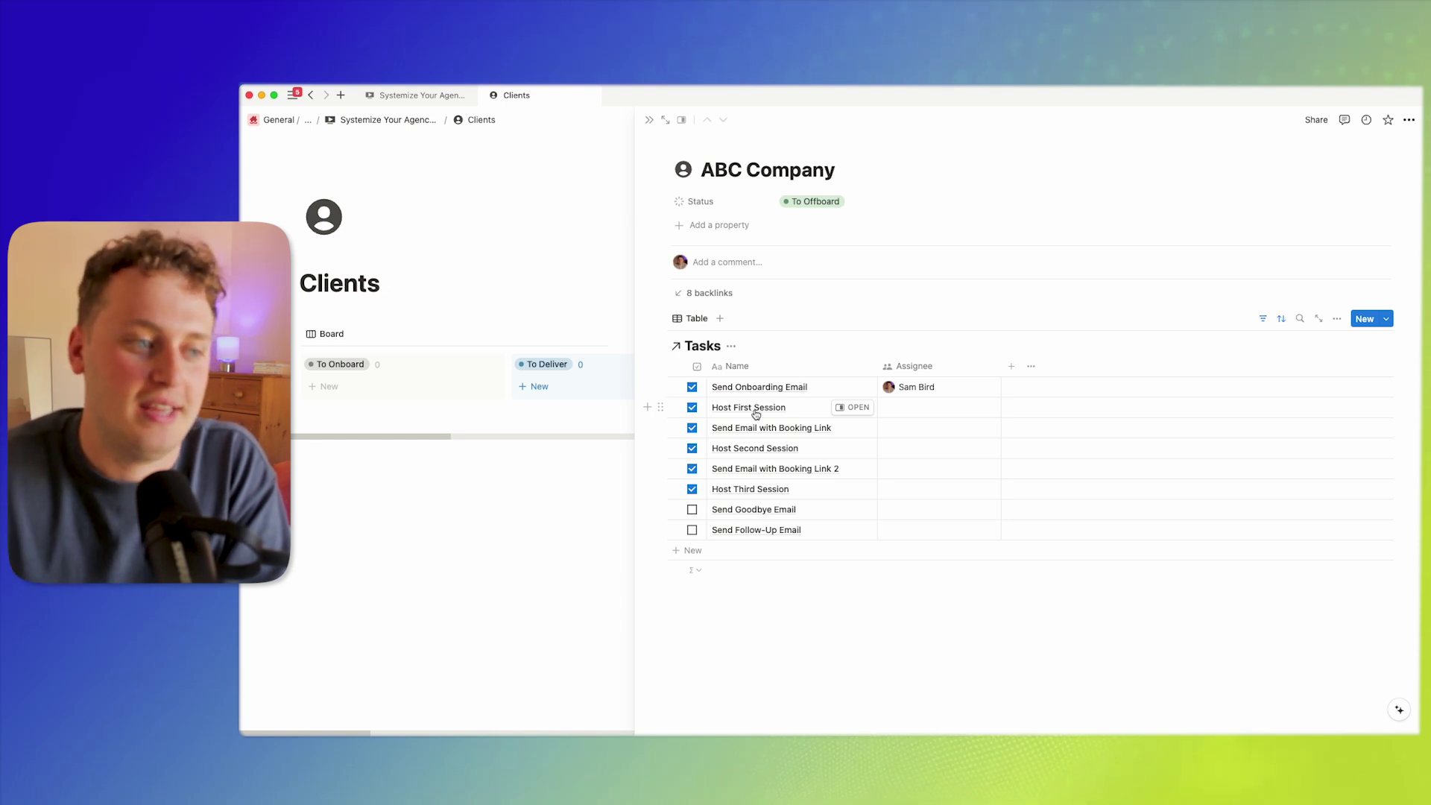
pyautogui.click(692, 509)
pyautogui.click(692, 530)
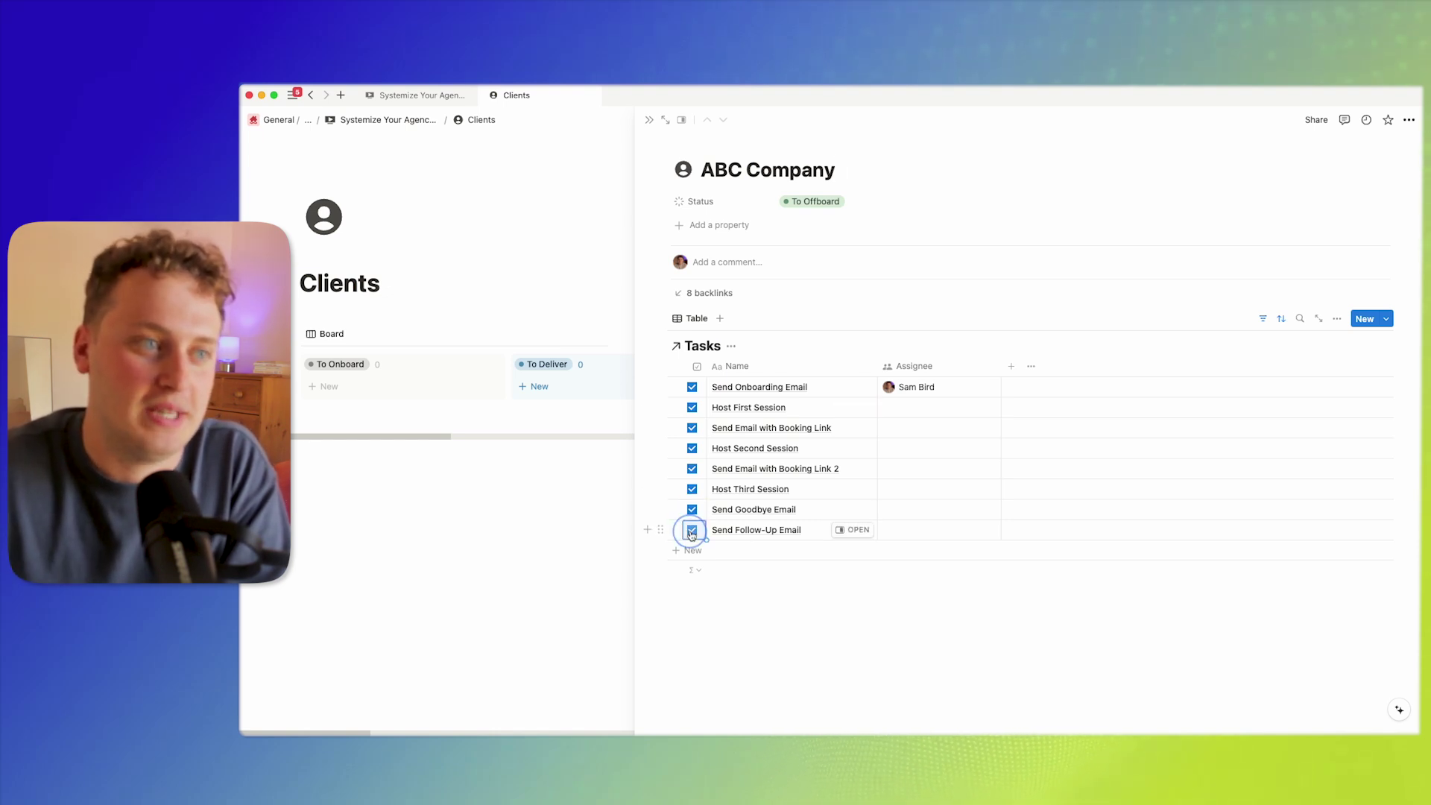